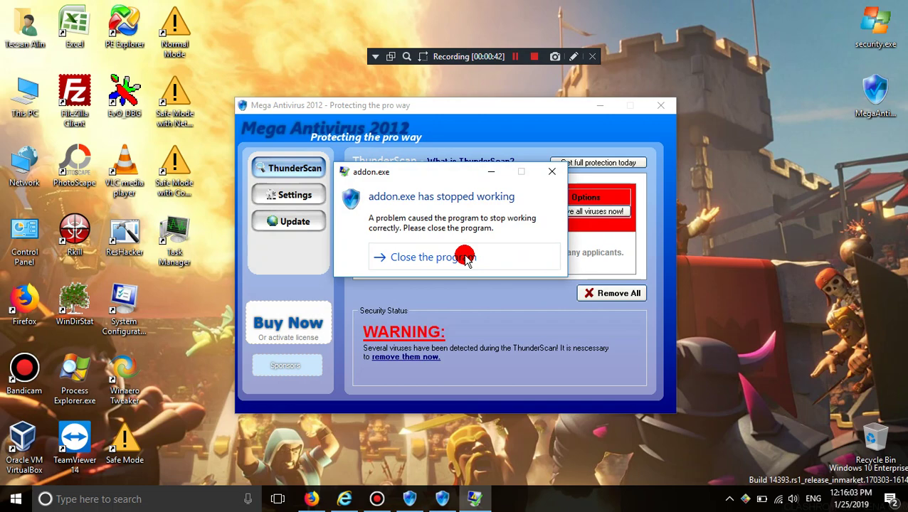
# Step: Close the crashed addon.exe program
pyautogui.click(466, 257)
pyautogui.click(377, 499)
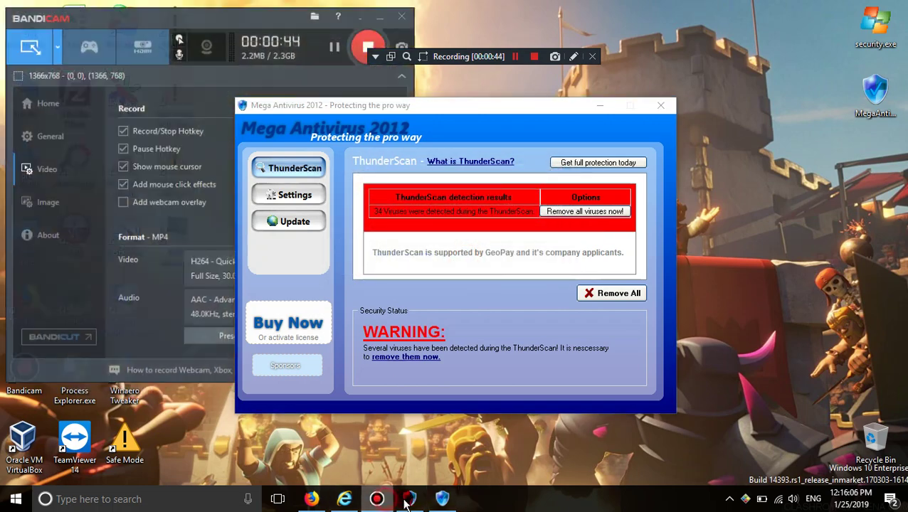
pyautogui.click(386, 501)
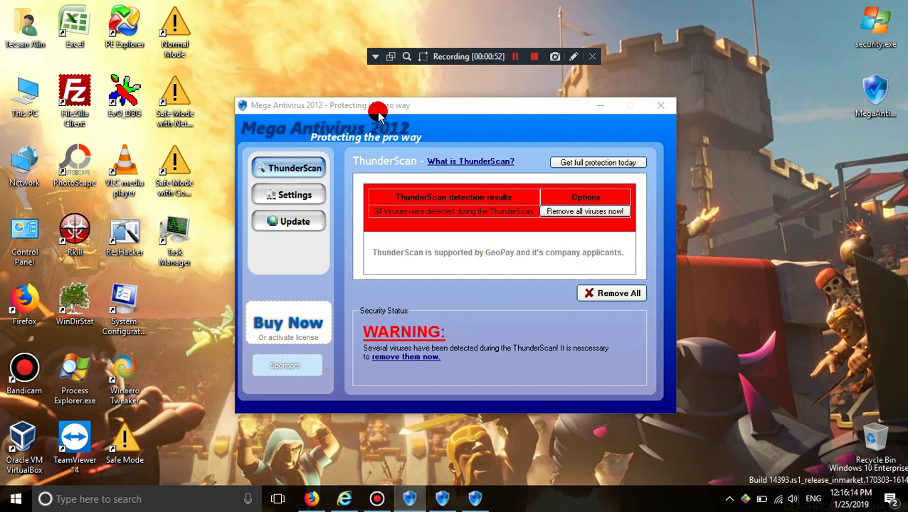
# Step: Send the Mega Antivirus 2012 window to the tray and dismiss the Setup installation message
pyautogui.click(650, 114)
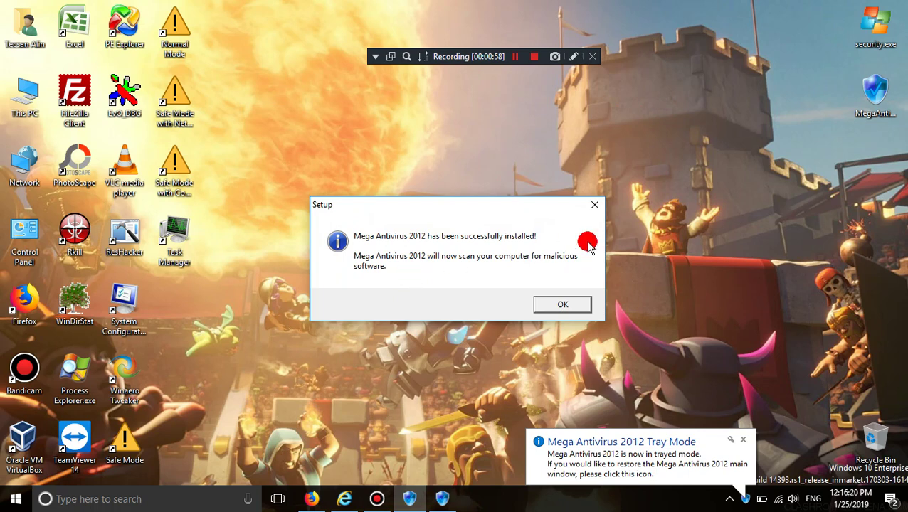
pyautogui.click(545, 304)
pyautogui.moveTo(498, 310); pyautogui.dragTo(490, 290)
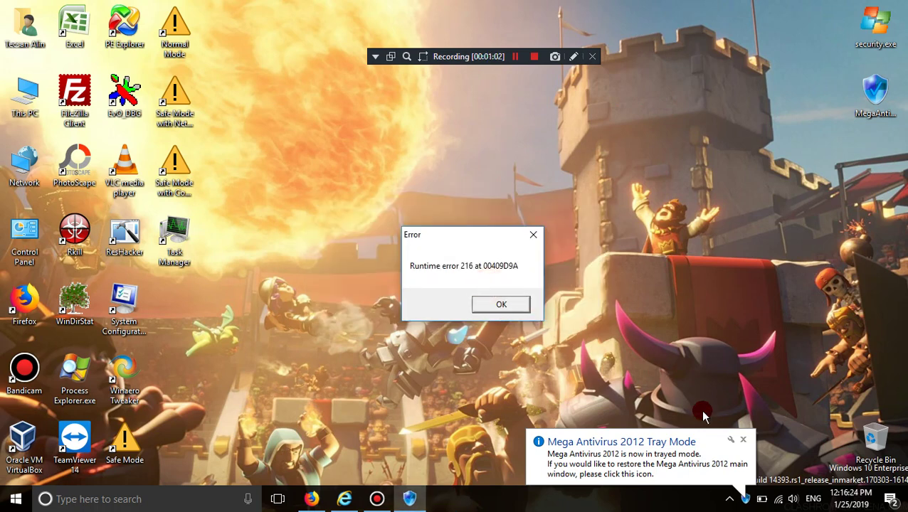
pyautogui.click(742, 440)
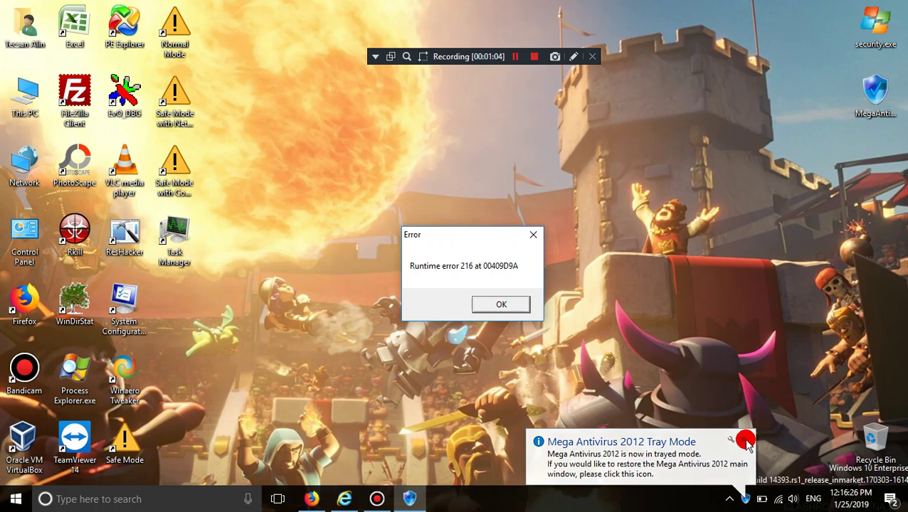
# Step: Dismiss the runtime error and restore the Mega Antivirus 2012 window from the tray
pyautogui.click(744, 501)
pyautogui.moveTo(745, 501); pyautogui.dragTo(719, 476)
pyautogui.click(409, 498)
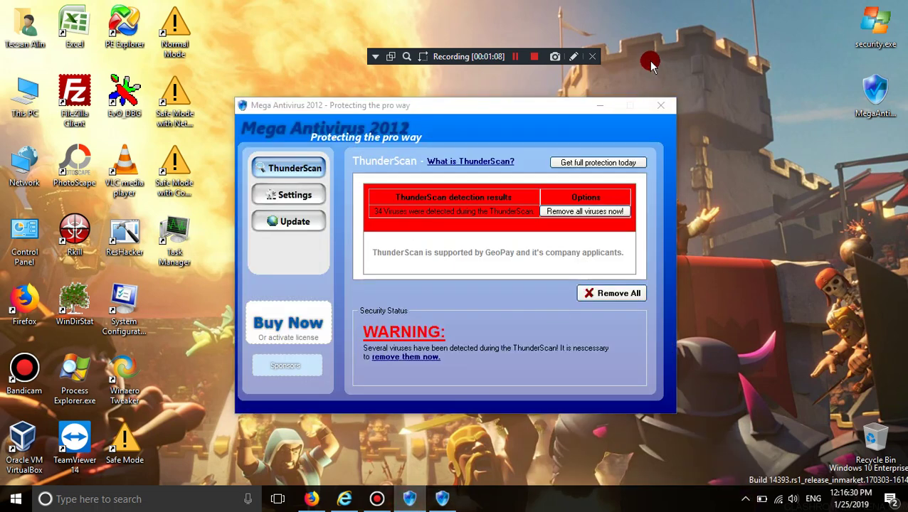
pyautogui.click(604, 114)
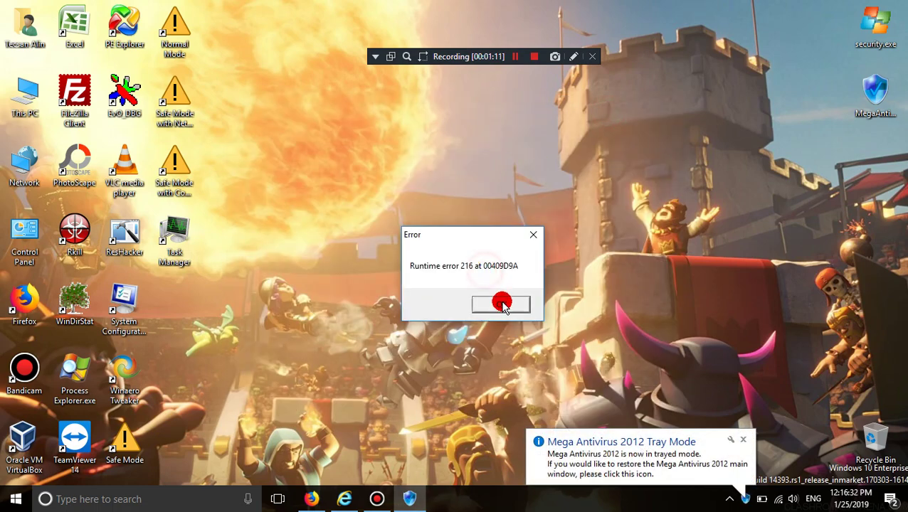
pyautogui.click(500, 303)
pyautogui.click(745, 502)
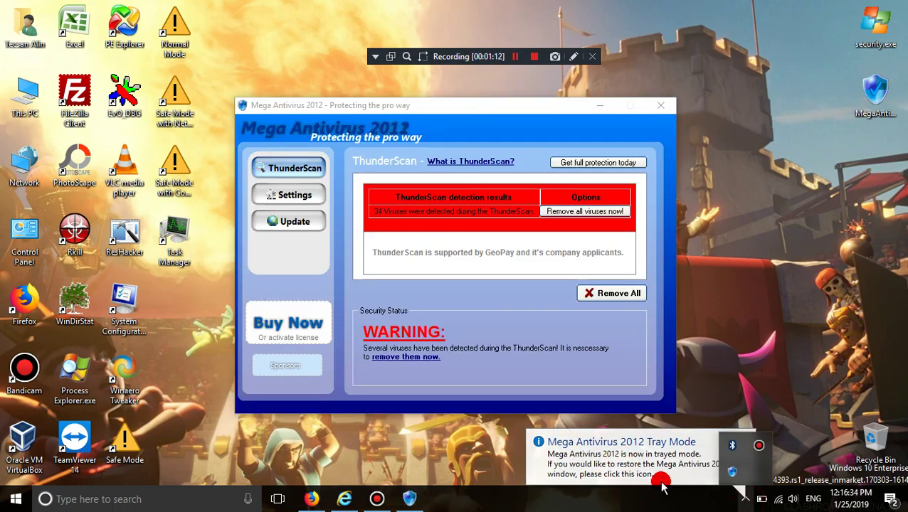
# Step: View the antivirus's Settings page, and open the License Wizard through the Buy Now option
pyautogui.click(285, 168)
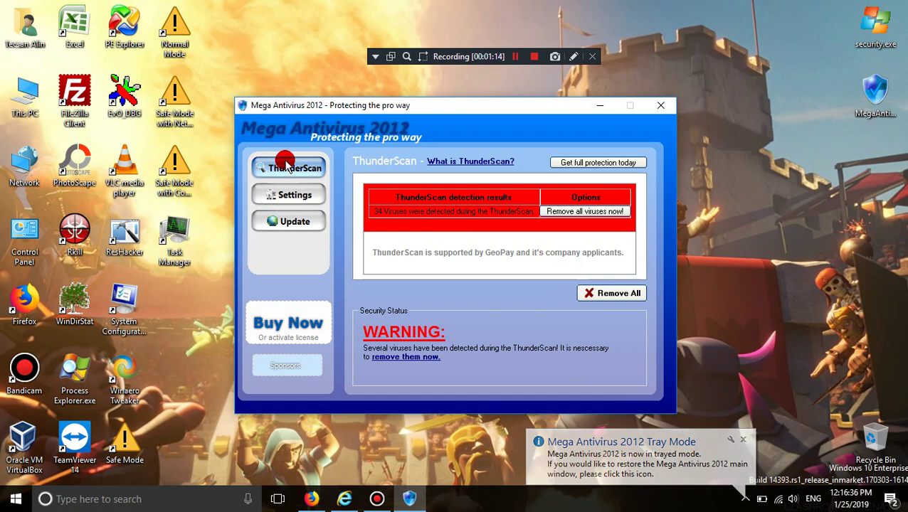
pyautogui.click(313, 200)
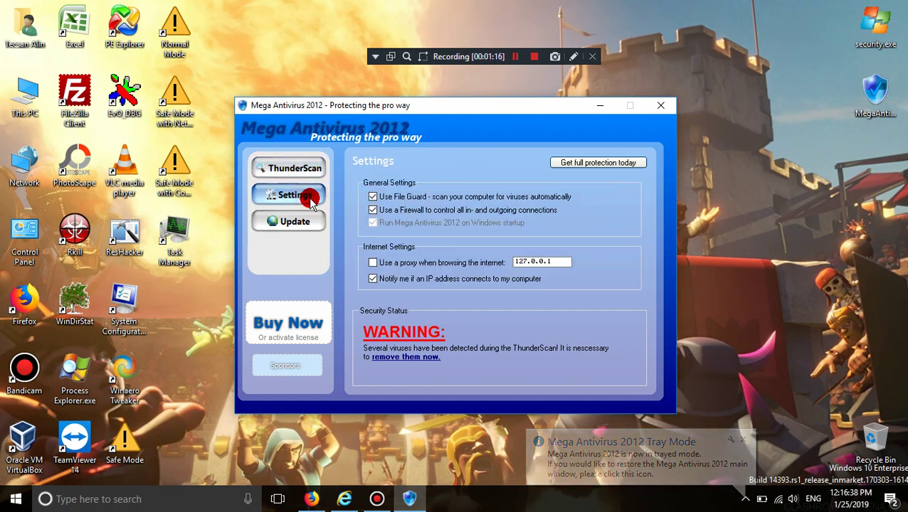
pyautogui.click(303, 320)
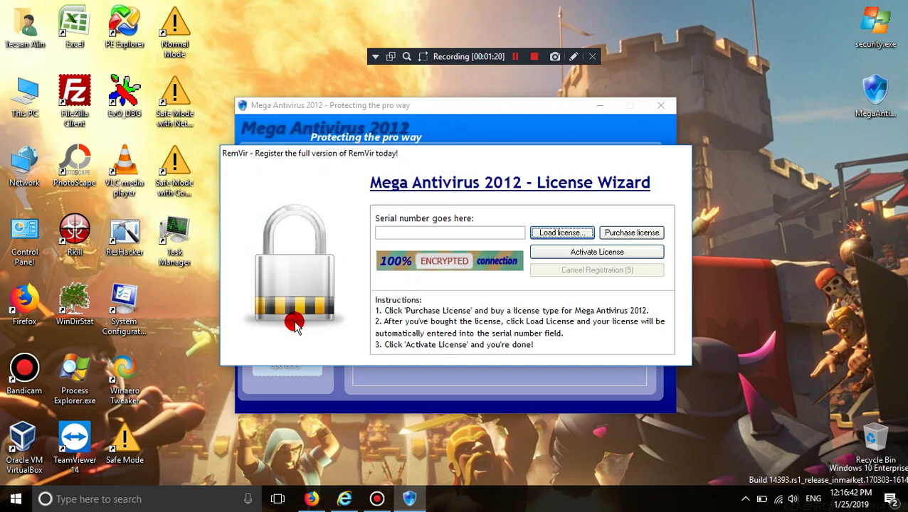
# Step: Try to load a license into the empty serial number field of the License Wizard
pyautogui.click(462, 232)
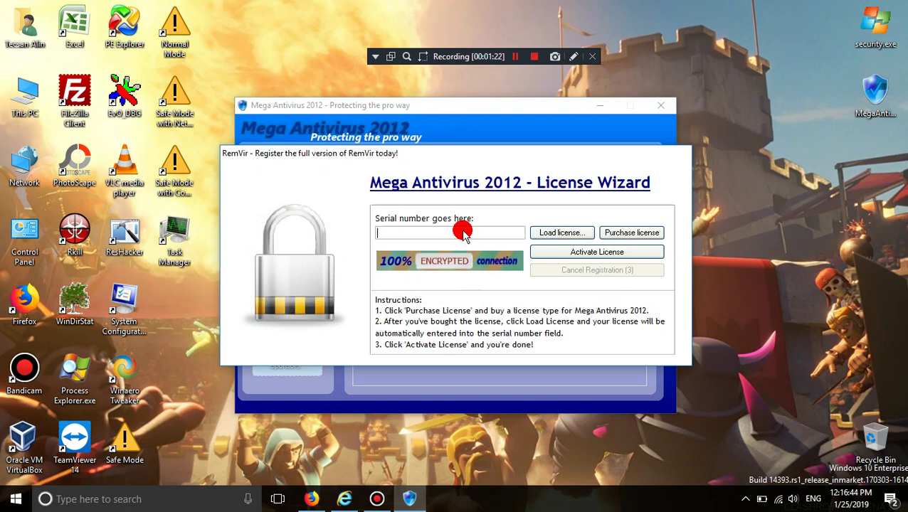
pyautogui.click(554, 236)
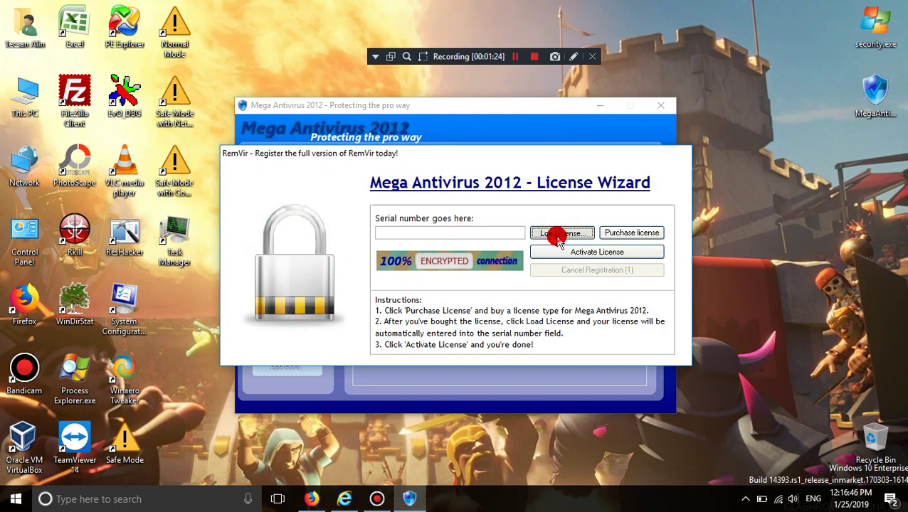
pyautogui.click(466, 233)
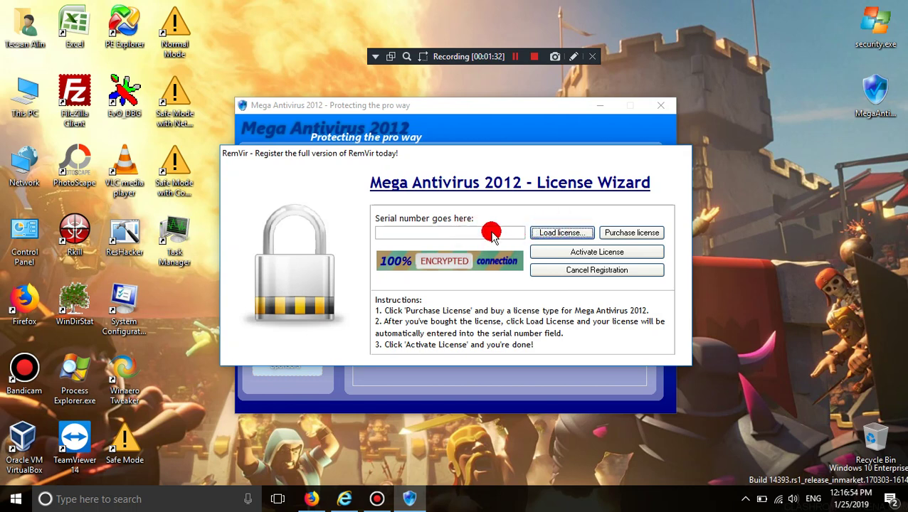
pyautogui.click(545, 233)
pyautogui.moveTo(545, 235)
pyautogui.mouseDown()
pyautogui.moveTo(554, 240)
pyautogui.moveTo(455, 237)
pyautogui.moveTo(594, 257)
pyautogui.moveTo(457, 237)
pyautogui.mouseUp()
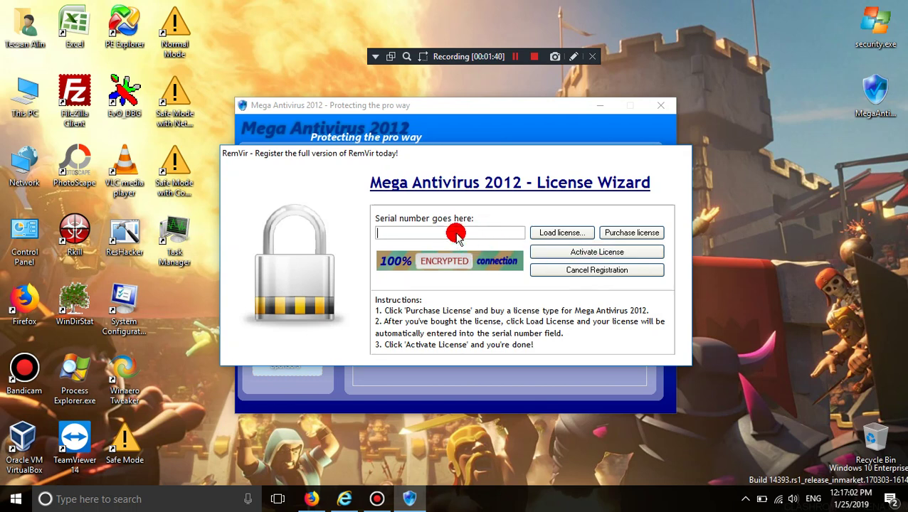
# Step: Open the license purchase page, allow its scripts to continue running, and close the purchase window
pyautogui.click(631, 233)
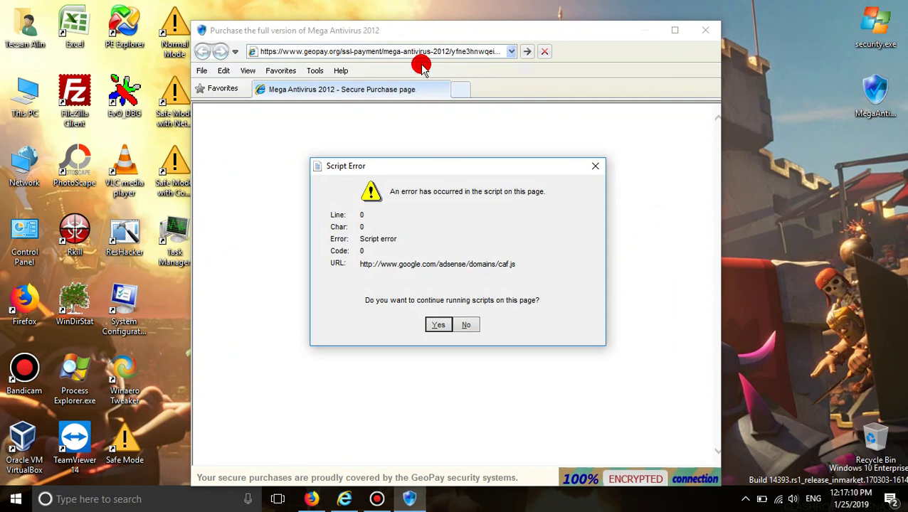
pyautogui.click(436, 325)
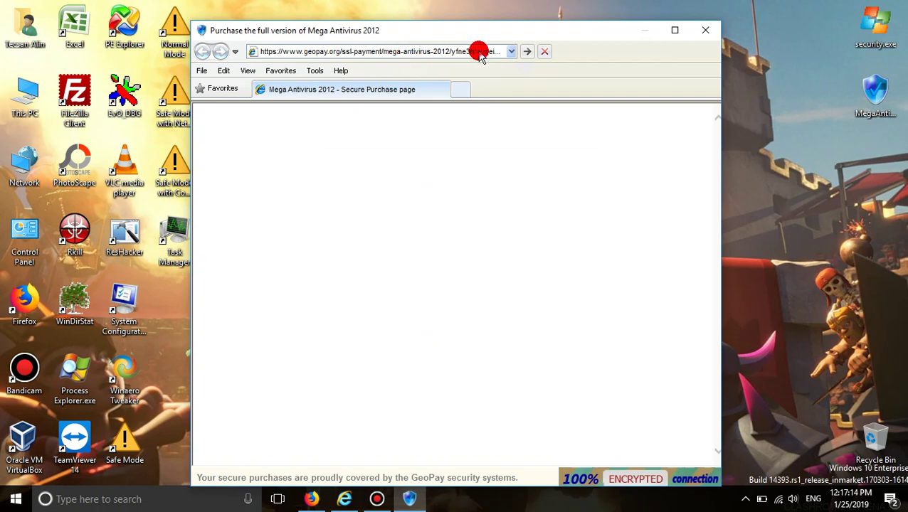
pyautogui.moveTo(306, 30); pyautogui.dragTo(338, 45)
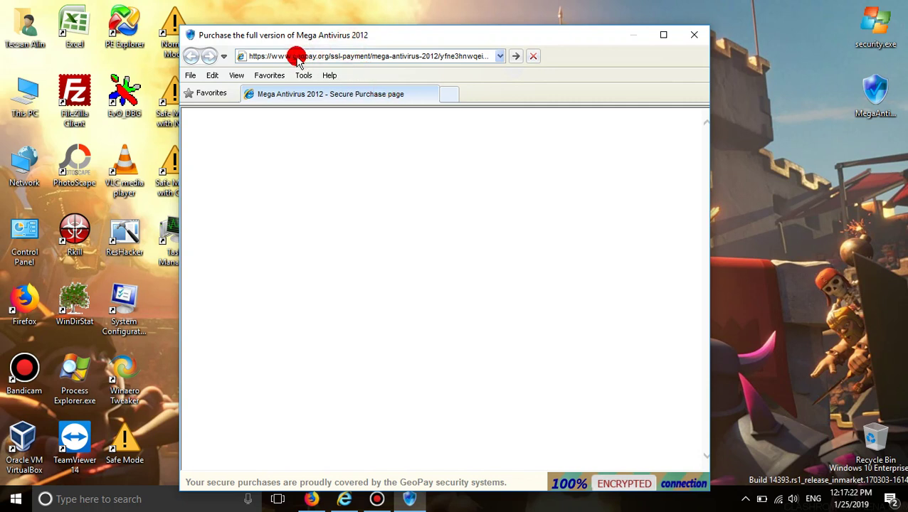
pyautogui.click(694, 34)
# Step: Check the License Wizard's serial number field once more and cancel the registration
pyautogui.click(296, 324)
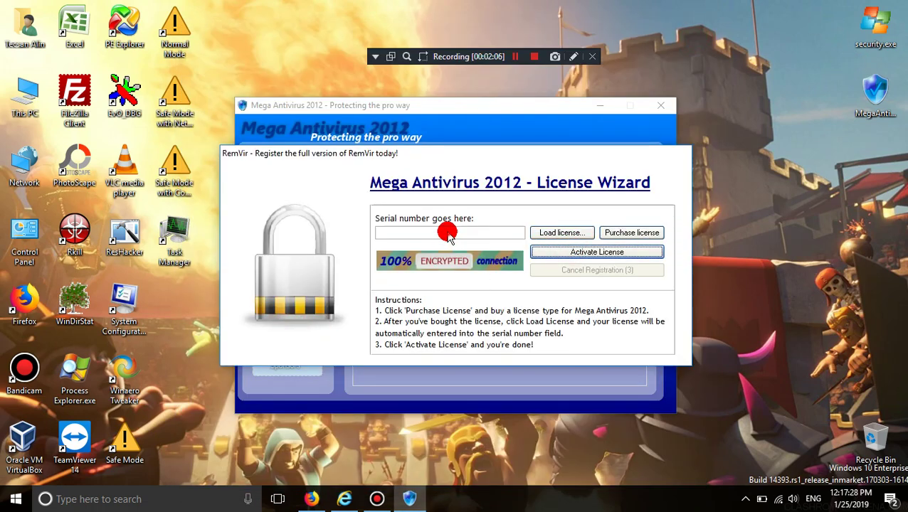
pyautogui.click(447, 234)
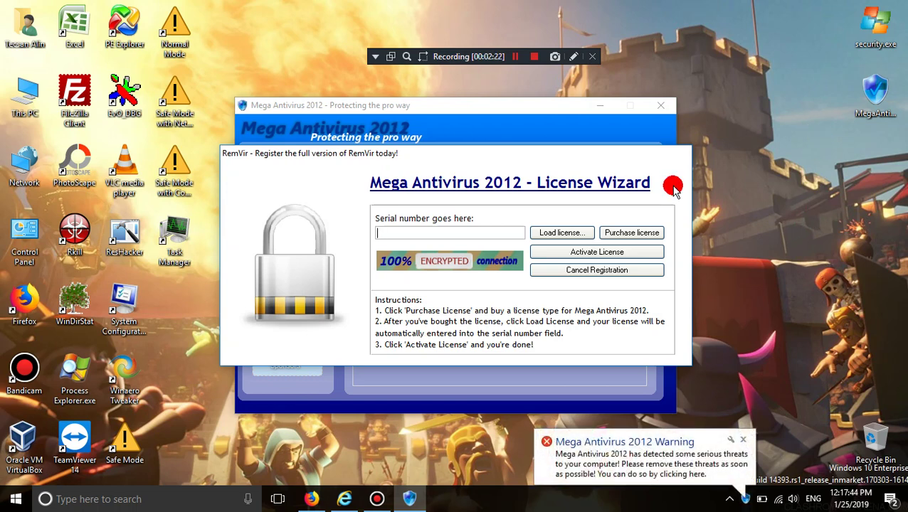
pyautogui.click(593, 269)
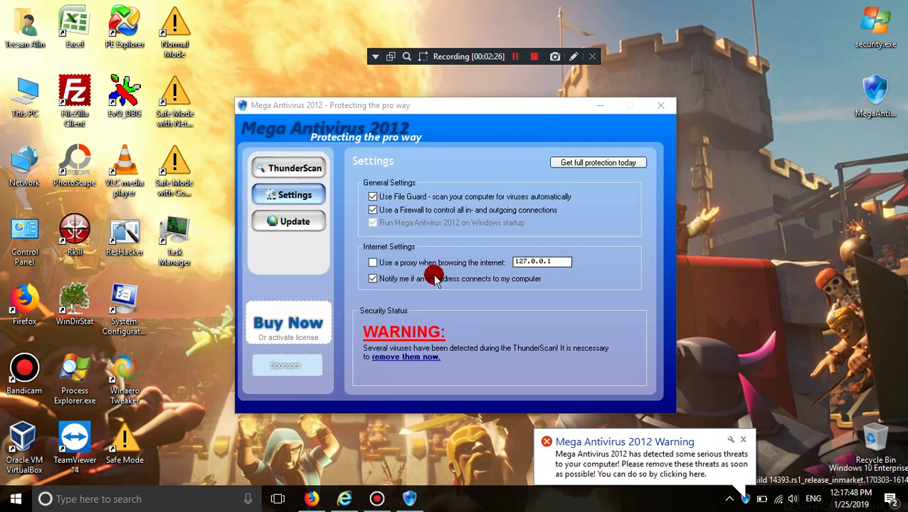
# Step: Check Mega Antivirus 2012 for updates and dismiss the message
pyautogui.click(297, 217)
pyautogui.click(446, 276)
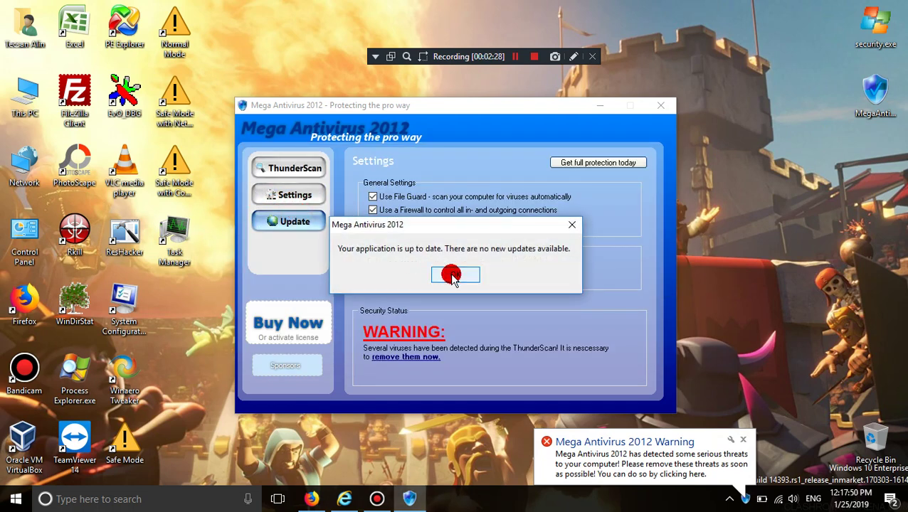
# Step: Try to open the ThunderScan page, leaving the prompt for a new app without choosing one
pyautogui.click(292, 170)
pyautogui.click(340, 226)
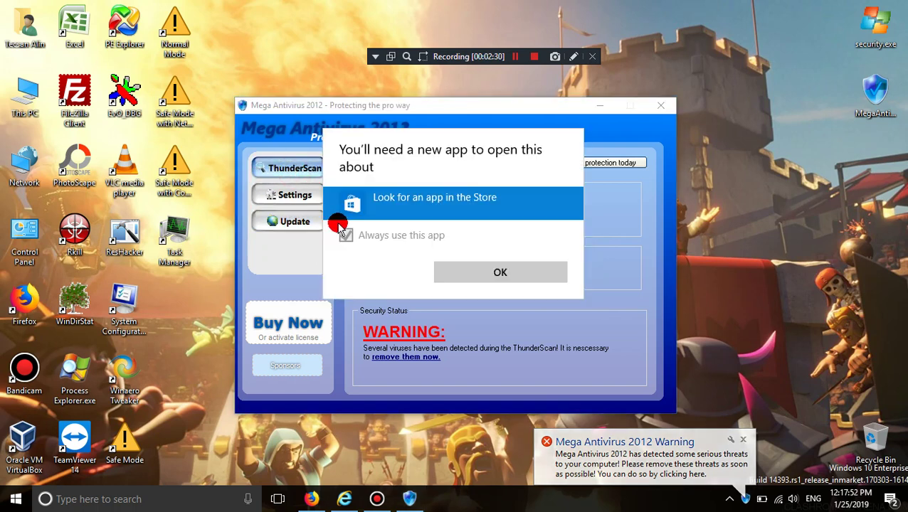
pyautogui.click(290, 171)
pyautogui.click(355, 230)
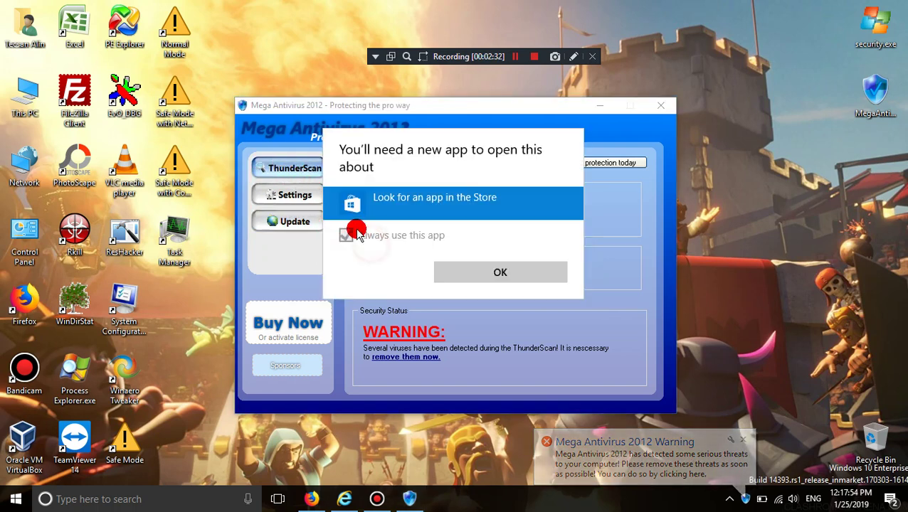
pyautogui.click(409, 243)
pyautogui.click(411, 269)
pyautogui.click(364, 232)
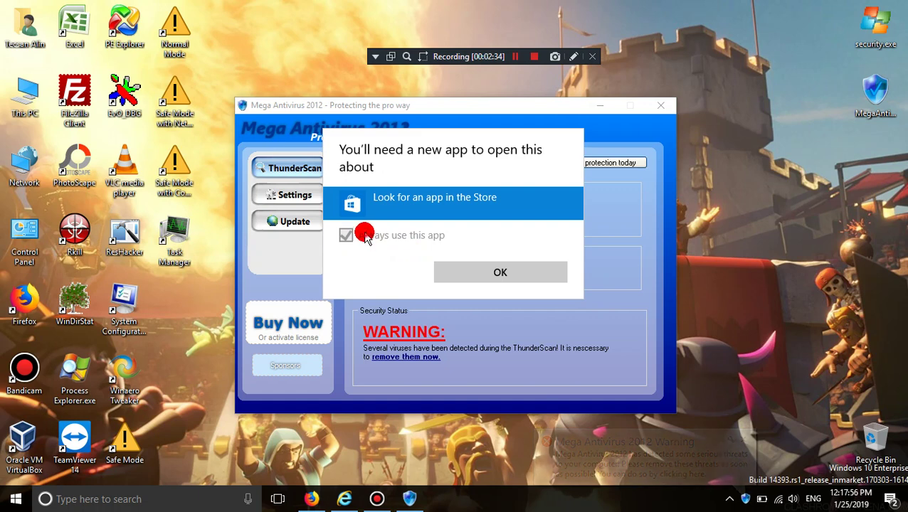
# Step: Close the app prompt and run the antivirus update check again
pyautogui.click(298, 236)
pyautogui.click(295, 222)
pyautogui.click(456, 271)
pyautogui.click(318, 218)
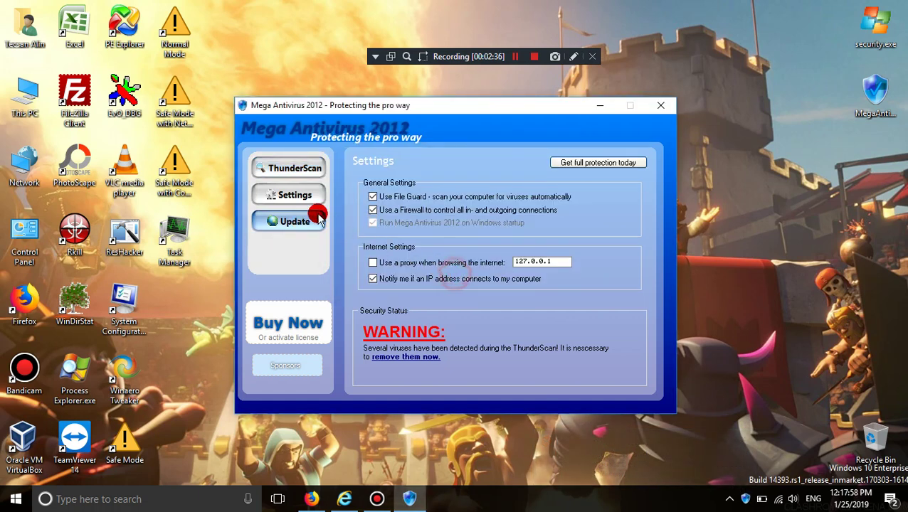
# Step: Try the ThunderScan page again, close its app prompt, and move the antivirus window aside
pyautogui.click(294, 170)
pyautogui.click(294, 258)
pyautogui.click(371, 169)
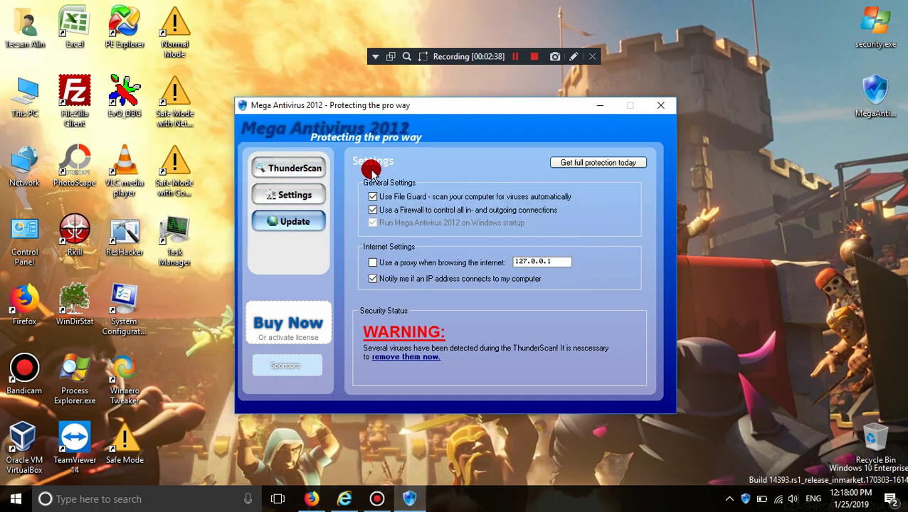
pyautogui.moveTo(541, 108); pyautogui.dragTo(614, 124)
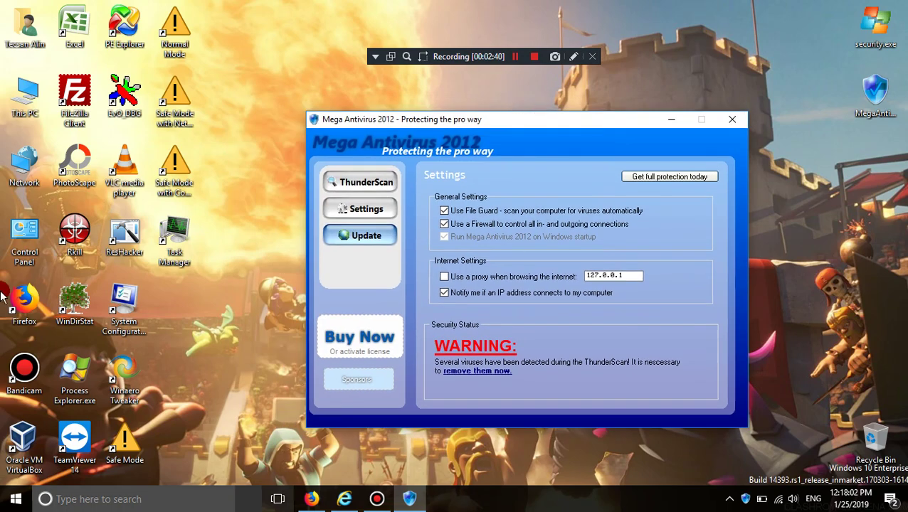
# Step: Open This PC to check that File Explorer works, and close it
pyautogui.doubleClick(25, 96)
pyautogui.click(264, 222)
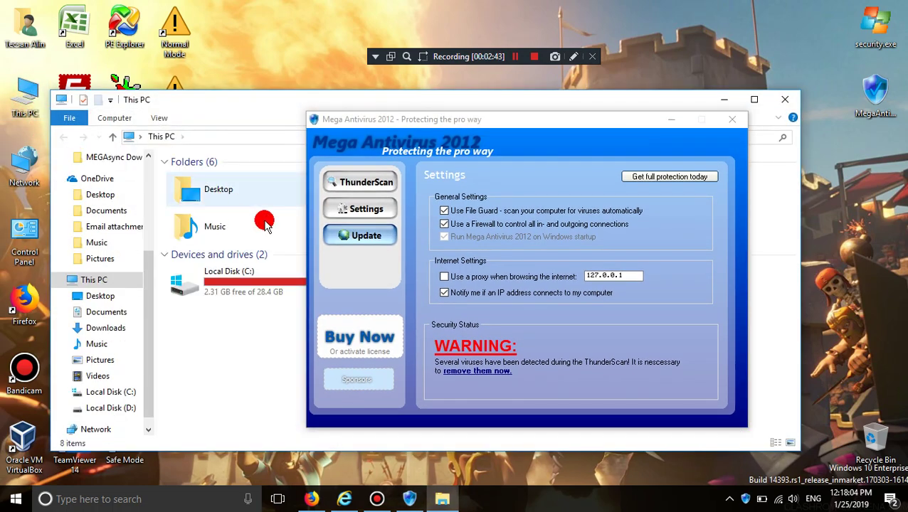
pyautogui.click(784, 99)
# Step: Try twice to open the built-in Task Manager, dismissing the taskmgr.exe error and moving the antivirus window out of the way
pyautogui.rightClick(574, 499)
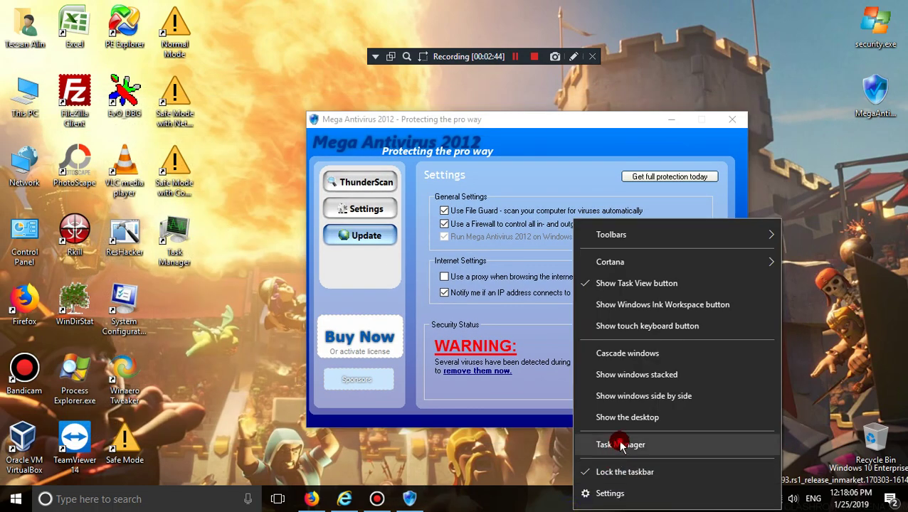
pyautogui.click(620, 445)
pyautogui.moveTo(284, 191); pyautogui.dragTo(131, 54)
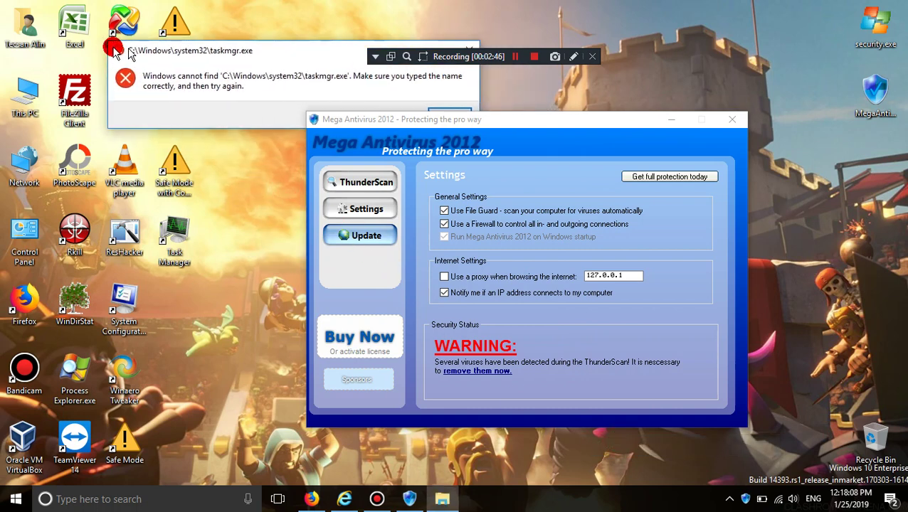
pyautogui.click(447, 111)
pyautogui.moveTo(452, 123); pyautogui.dragTo(325, 102)
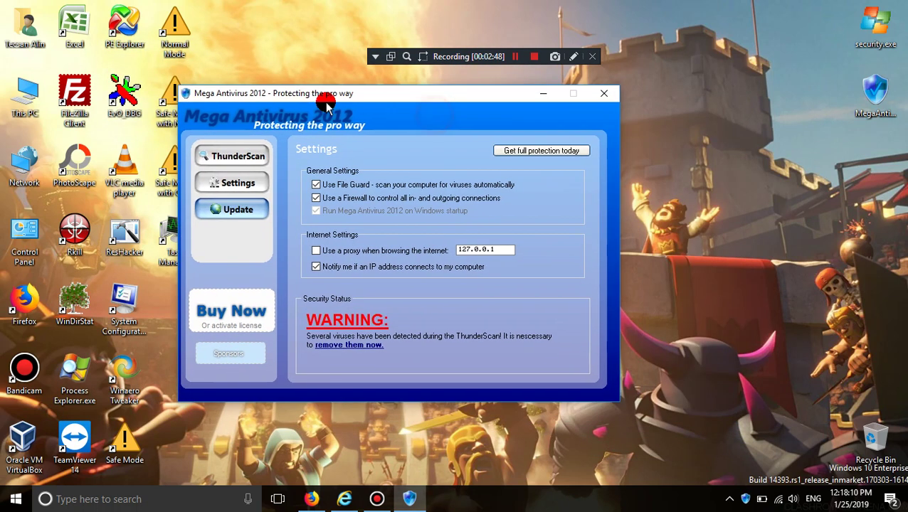
pyautogui.rightClick(609, 499)
pyautogui.click(643, 446)
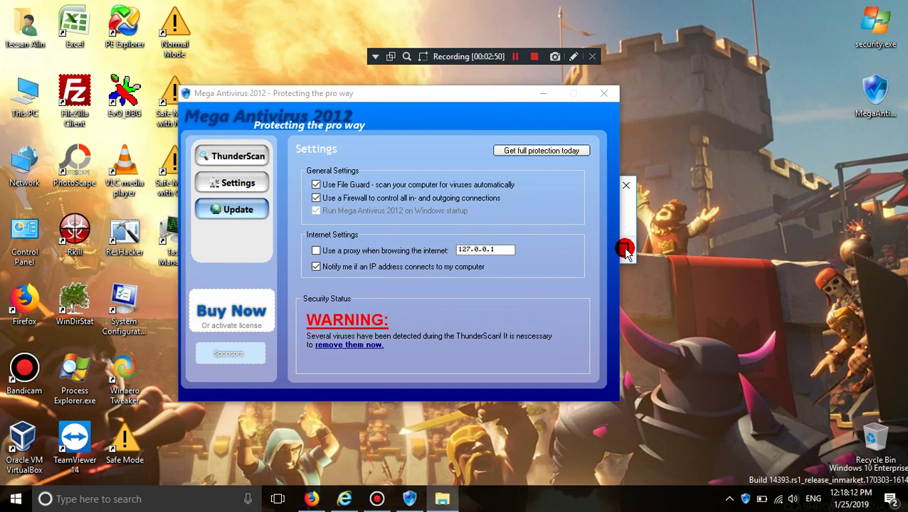
# Step: Launch the Task Manager from its desktop shortcut and look through the list of running processes
pyautogui.doubleClick(174, 238)
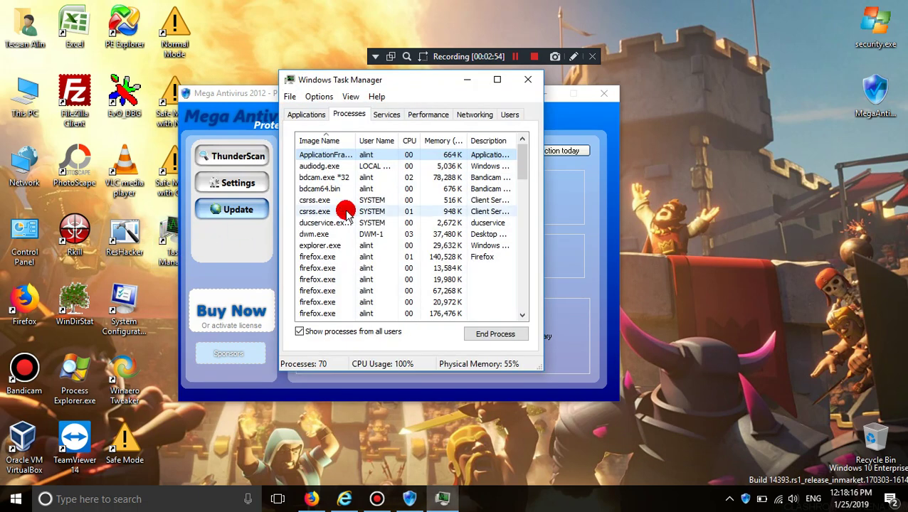
pyautogui.scroll(-18, 345, 213)
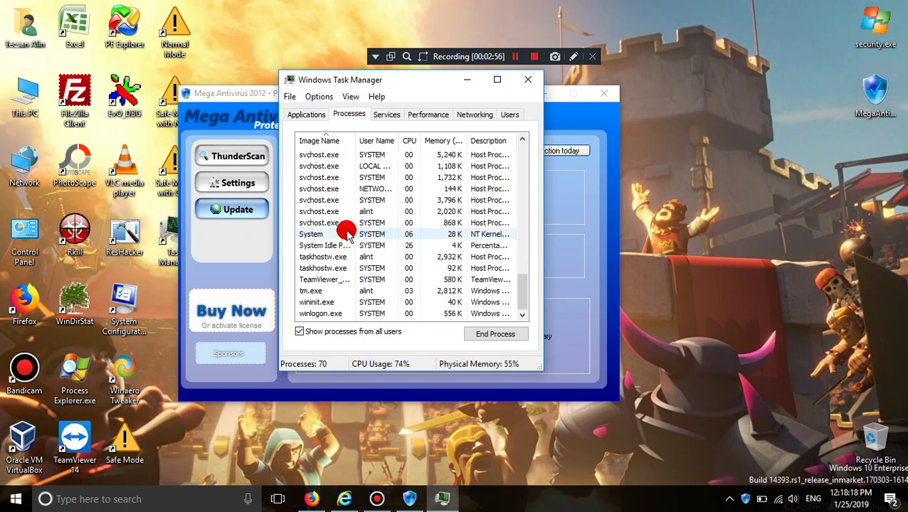
# Step: Go from the Mega Antivirus 2012 task to its ma2012.exe process, open the file location, and move the addons folder window aside
pyautogui.click(304, 114)
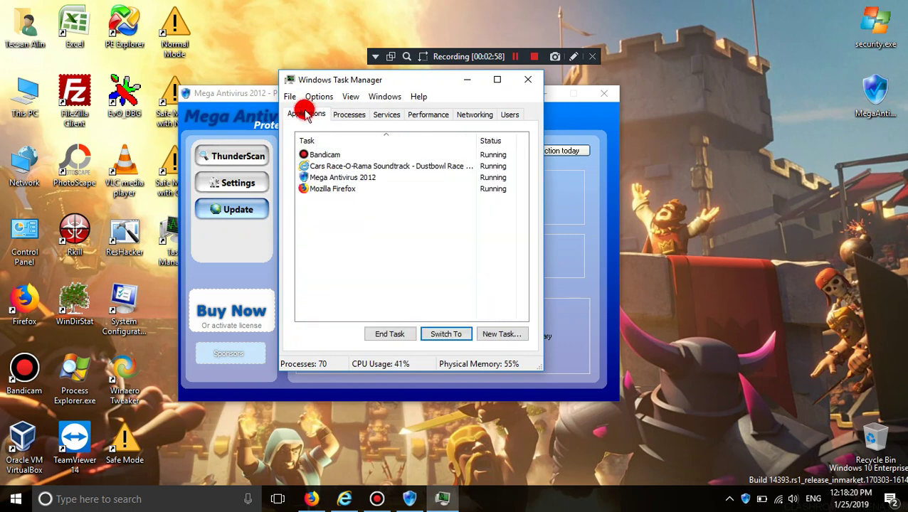
pyautogui.rightClick(334, 178)
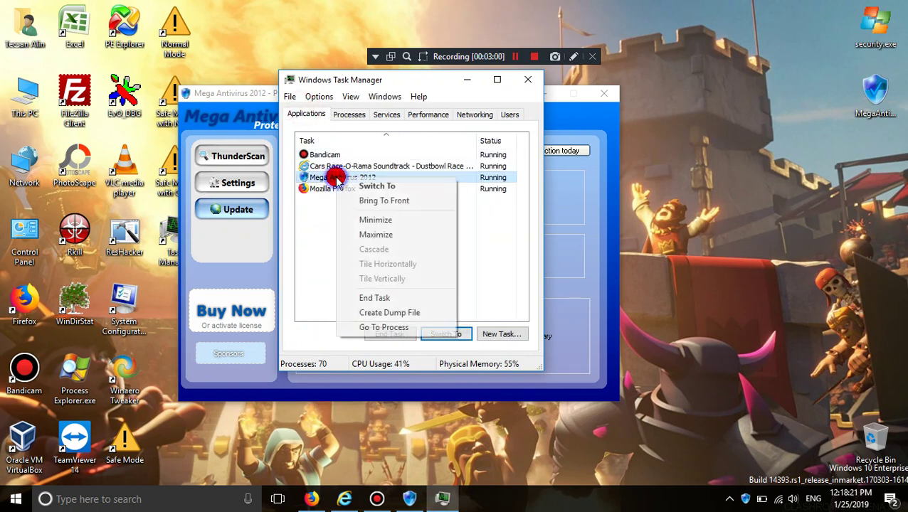
pyautogui.click(408, 326)
pyautogui.scroll(2, 348, 178)
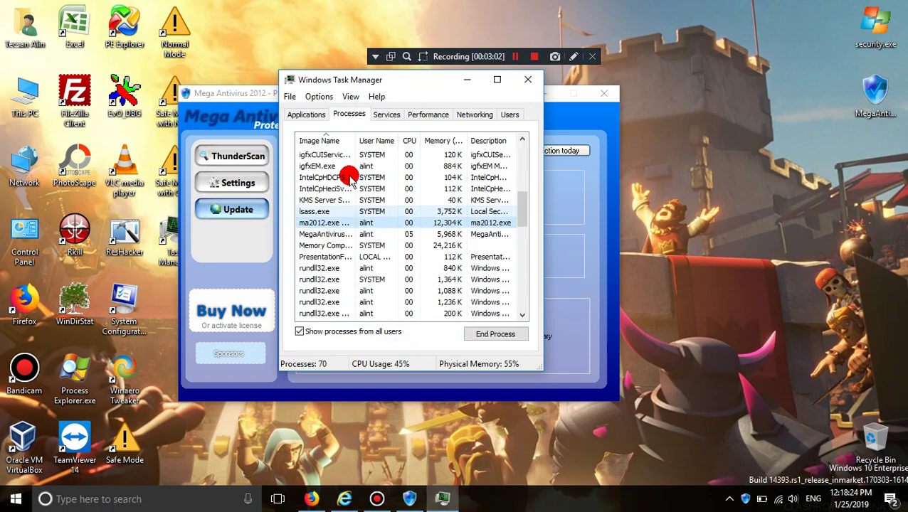
pyautogui.rightClick(326, 222)
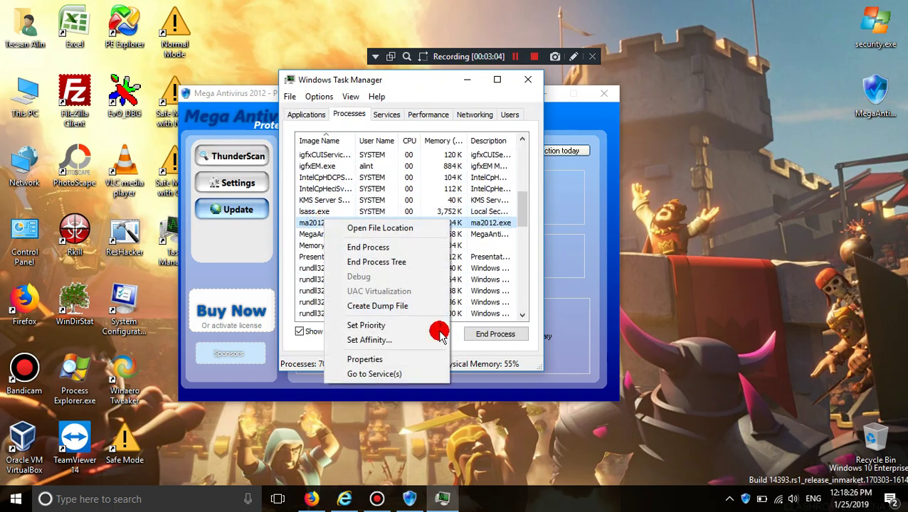
pyautogui.click(392, 229)
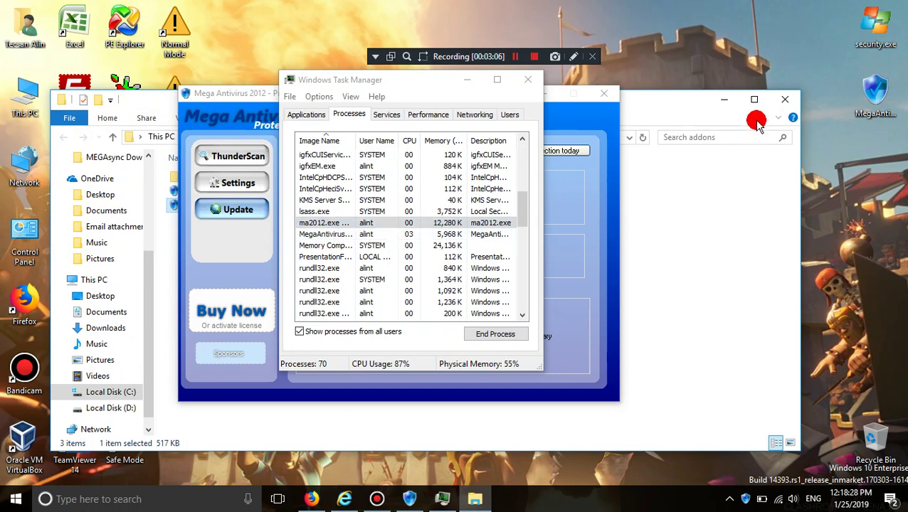
pyautogui.moveTo(733, 117); pyautogui.dragTo(616, 84)
pyautogui.click(122, 212)
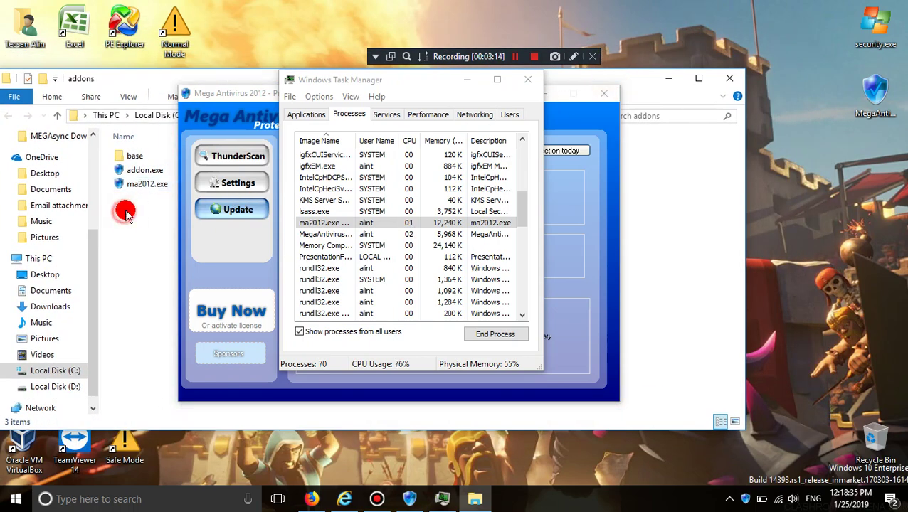
# Step: Run addon.exe from the addons folder and look for it among the Task Manager's processes and applications
pyautogui.click(142, 171)
pyautogui.doubleClick(142, 171)
pyautogui.click(392, 225)
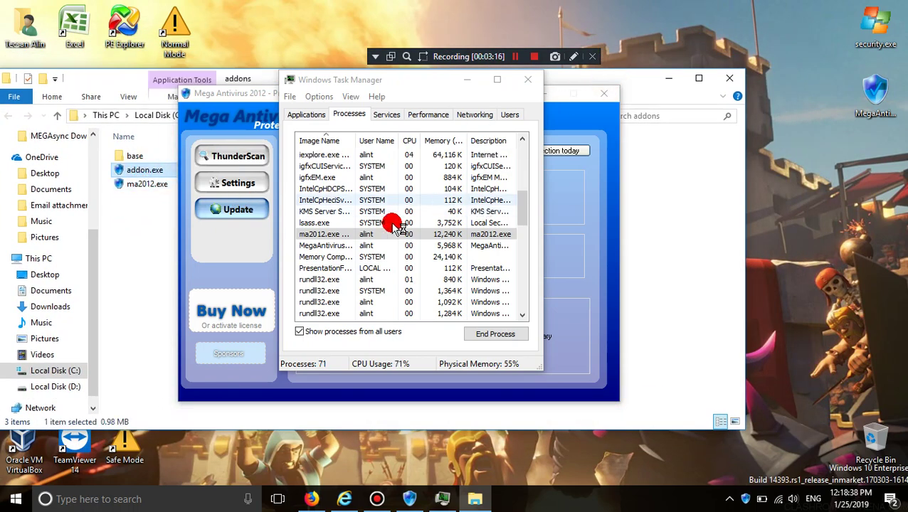
pyautogui.scroll(5, 387, 221)
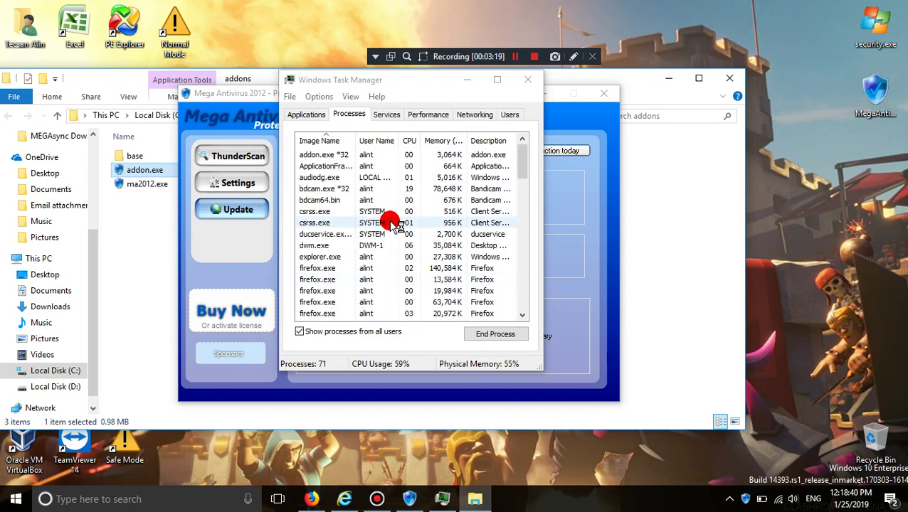
pyautogui.scroll(-15, 363, 256)
pyautogui.scroll(-5, 342, 291)
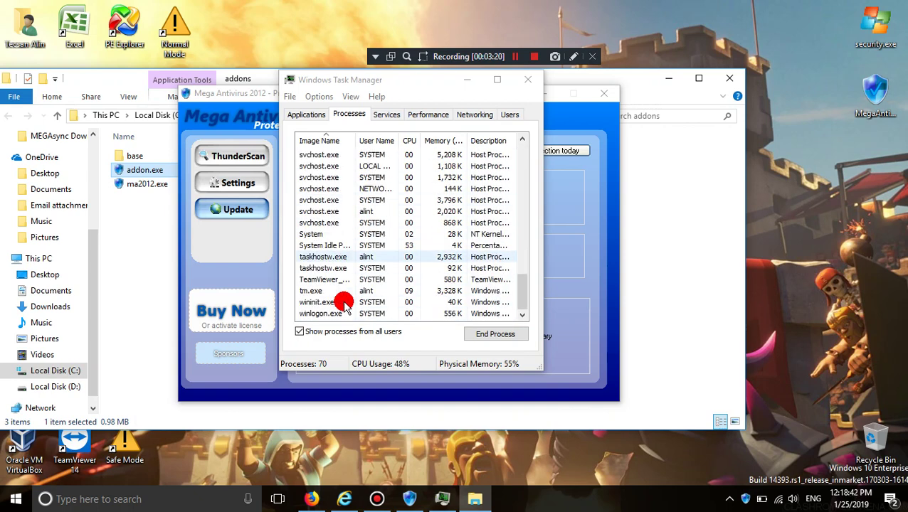
pyautogui.scroll(15, 344, 302)
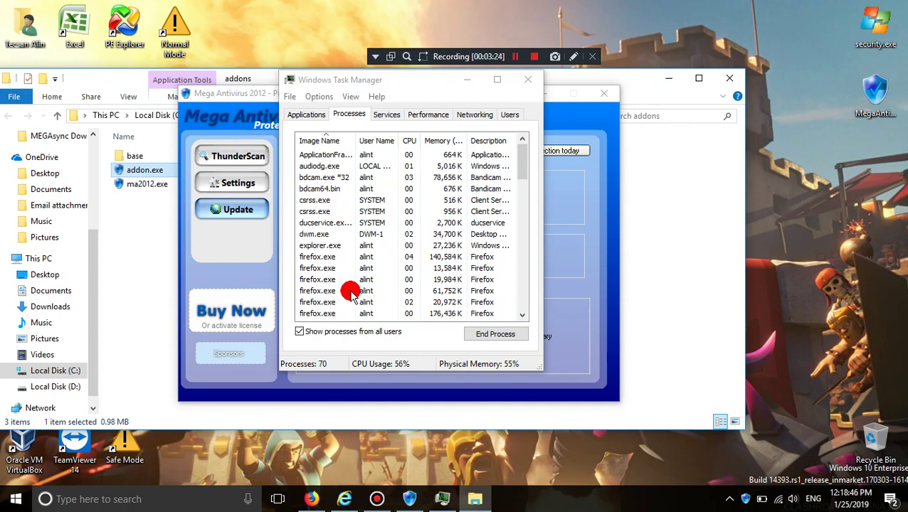
pyautogui.click(307, 114)
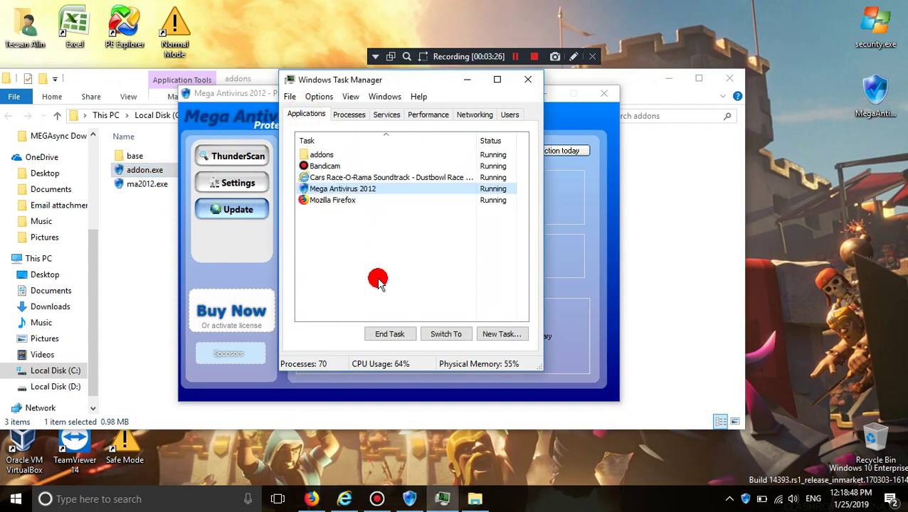
# Step: Open license.pwd from the base folder in Notepad to read it, and close both Notepad and the Task Manager
pyautogui.doubleClick(134, 155)
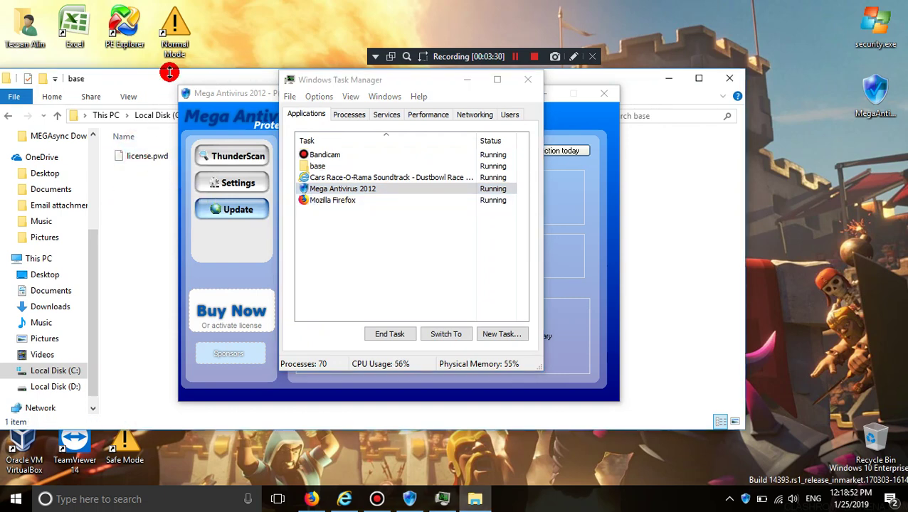
pyautogui.moveTo(168, 74); pyautogui.dragTo(179, 57)
pyautogui.click(136, 133)
pyautogui.doubleClick(155, 136)
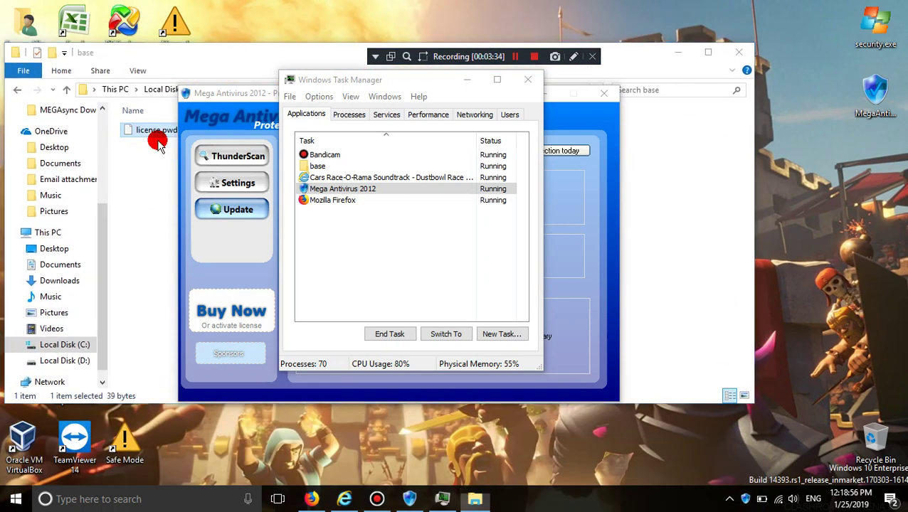
pyautogui.click(421, 252)
pyautogui.click(364, 216)
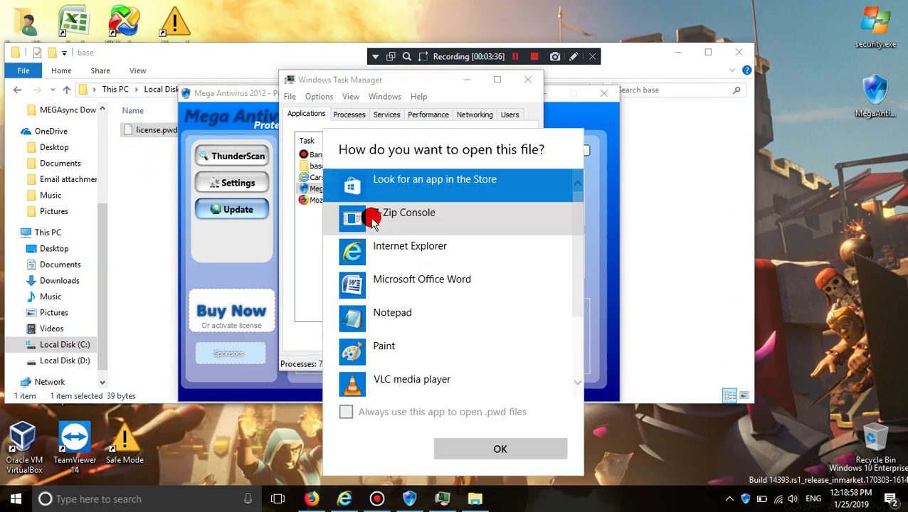
pyautogui.doubleClick(385, 324)
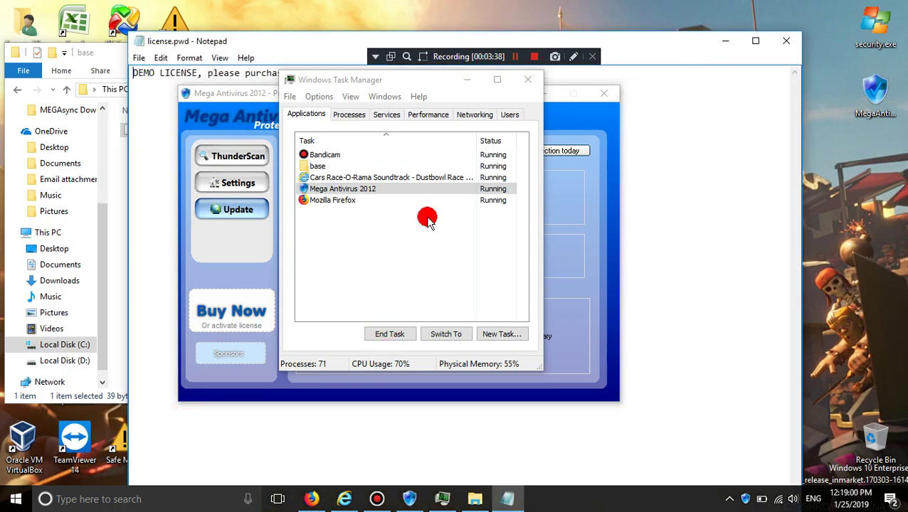
pyautogui.moveTo(219, 37); pyautogui.dragTo(213, 19)
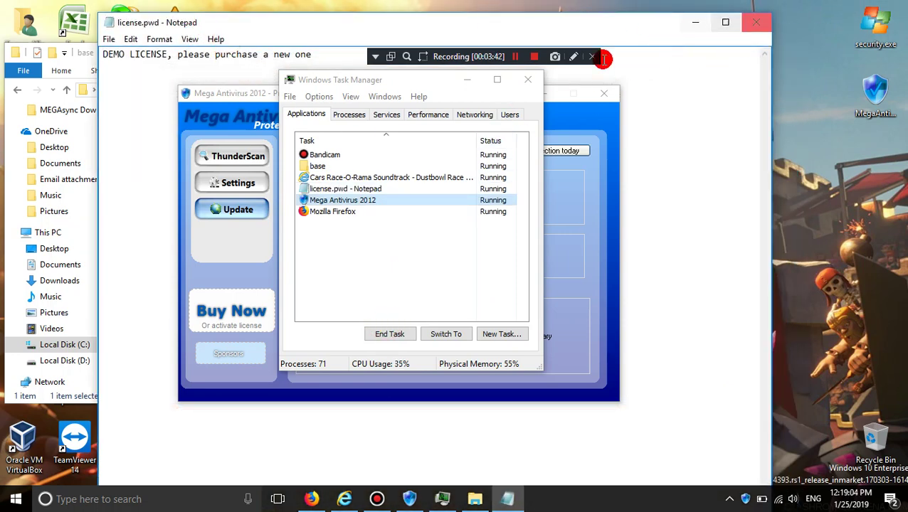
pyautogui.click(757, 22)
pyautogui.click(536, 85)
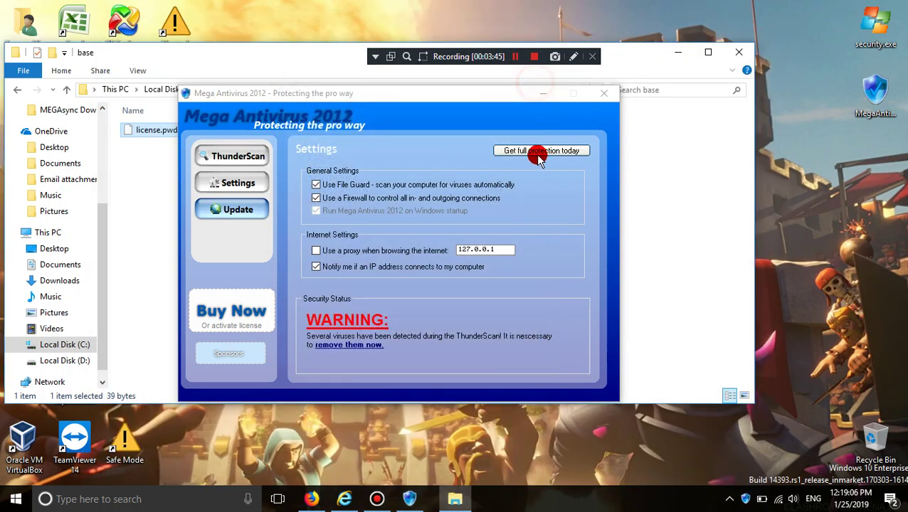
# Step: Open the License Wizard through the full protection offer, cancel the registration, and return to the antivirus settings
pyautogui.click(543, 152)
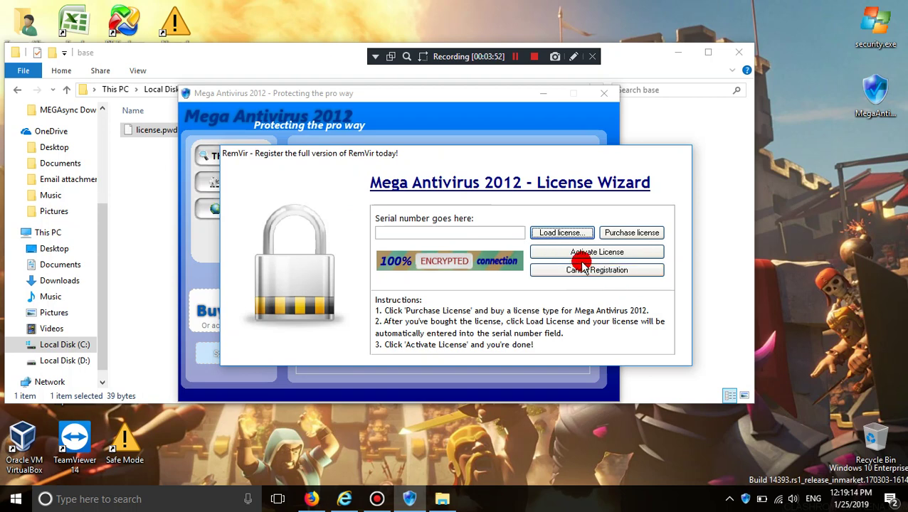
pyautogui.click(631, 270)
pyautogui.click(243, 182)
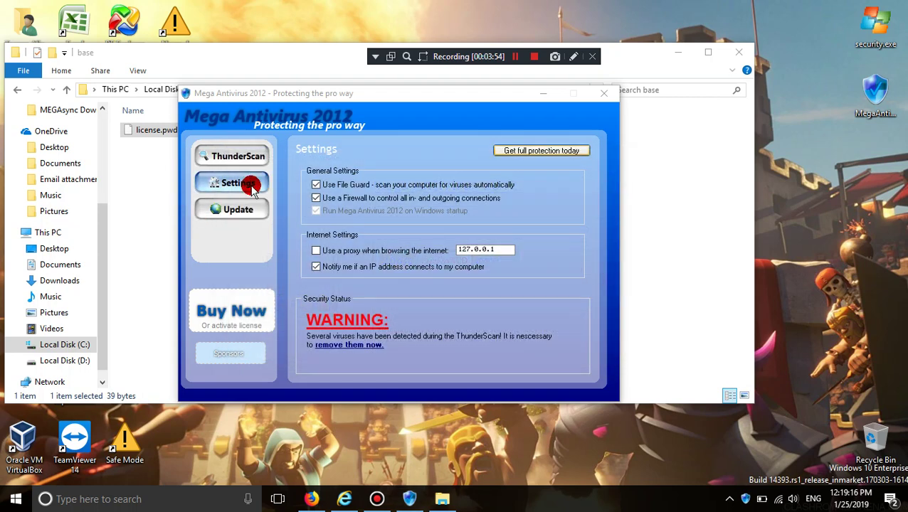
# Step: Try to remove all viruses on the ThunderScan page, decline the license purchase, and check the "What is ThunderScan?" link
pyautogui.click(237, 151)
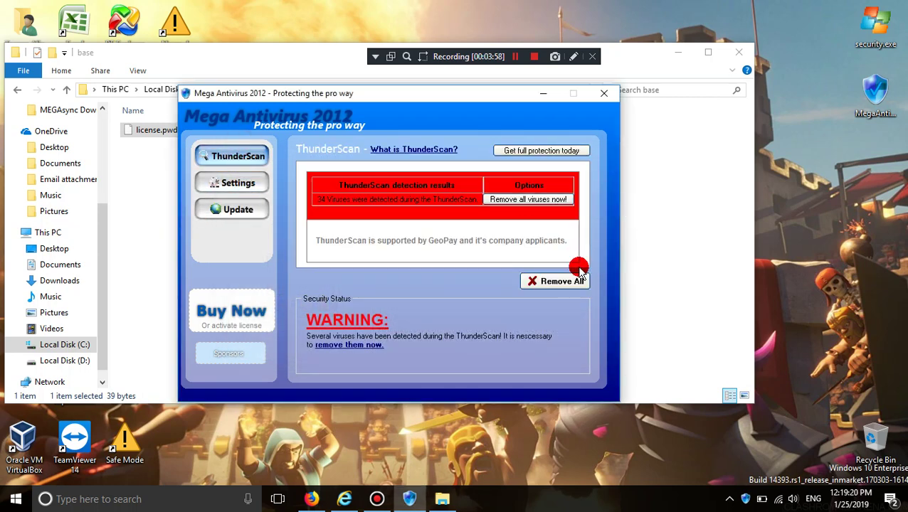
pyautogui.click(532, 199)
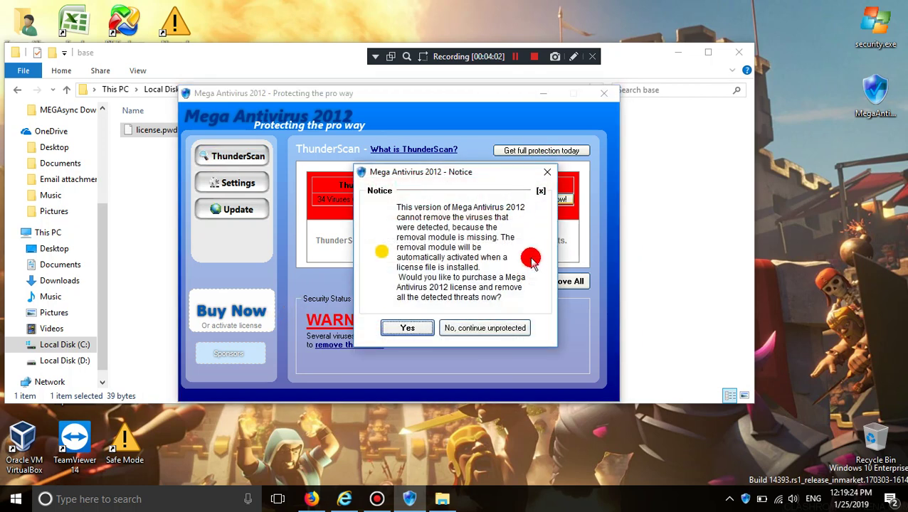
pyautogui.click(467, 327)
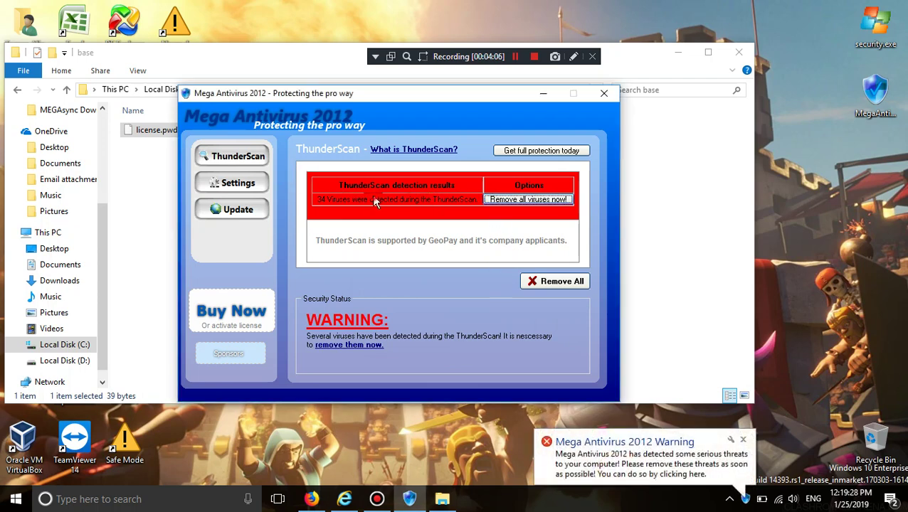
pyautogui.click(408, 151)
pyautogui.click(447, 279)
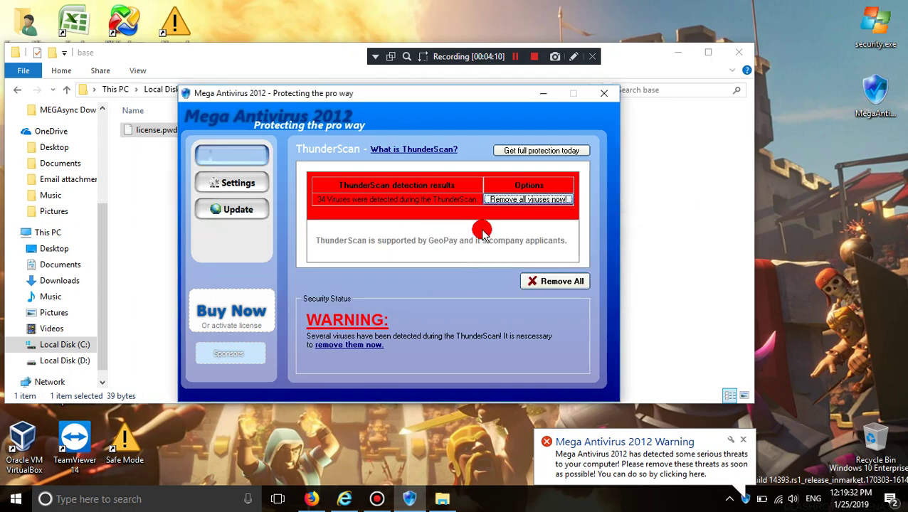
# Step: Request virus removal again and accept the license offer, try activating without a serial number, and close the base folder window
pyautogui.click(529, 201)
pyautogui.click(414, 327)
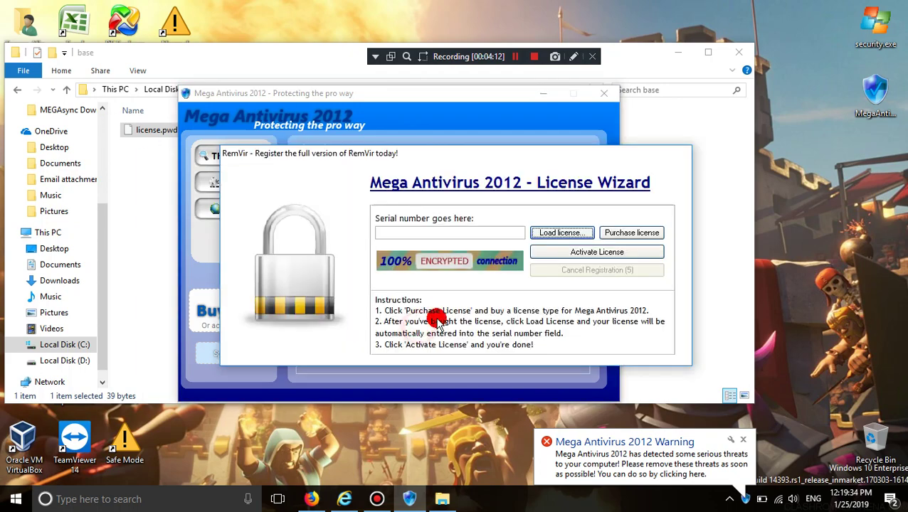
pyautogui.click(596, 253)
pyautogui.click(738, 51)
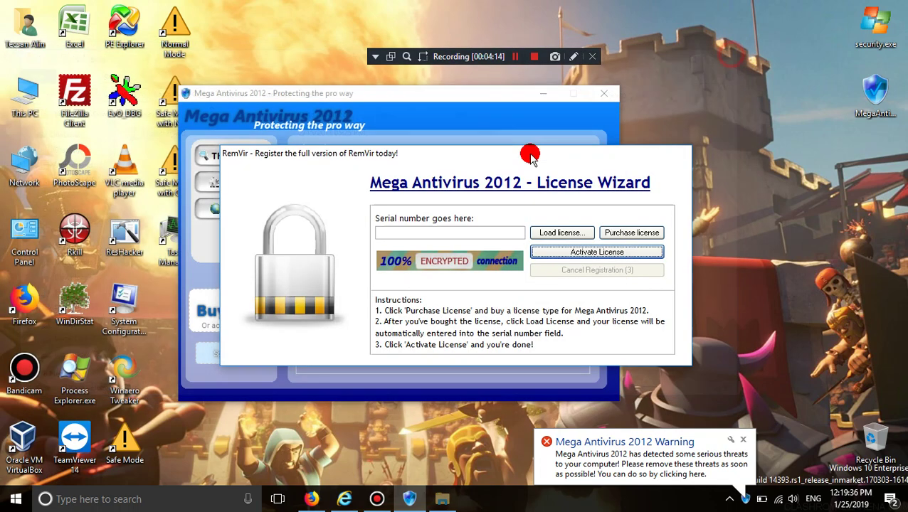
# Step: Launch iexplore through the Run dialog, maximize the browser, and close the Mega Antivirus 2012 window covering it
pyautogui.press('super+r')
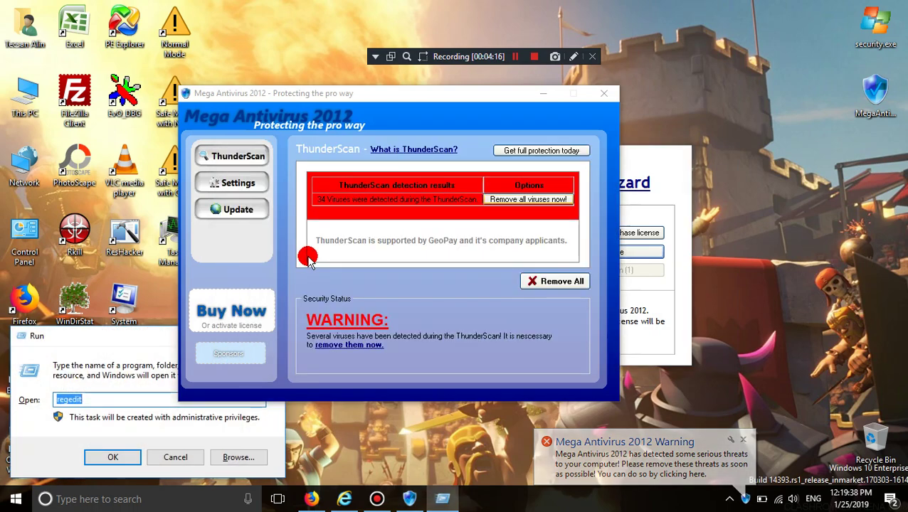
pyautogui.write('i')
pyautogui.click(126, 413)
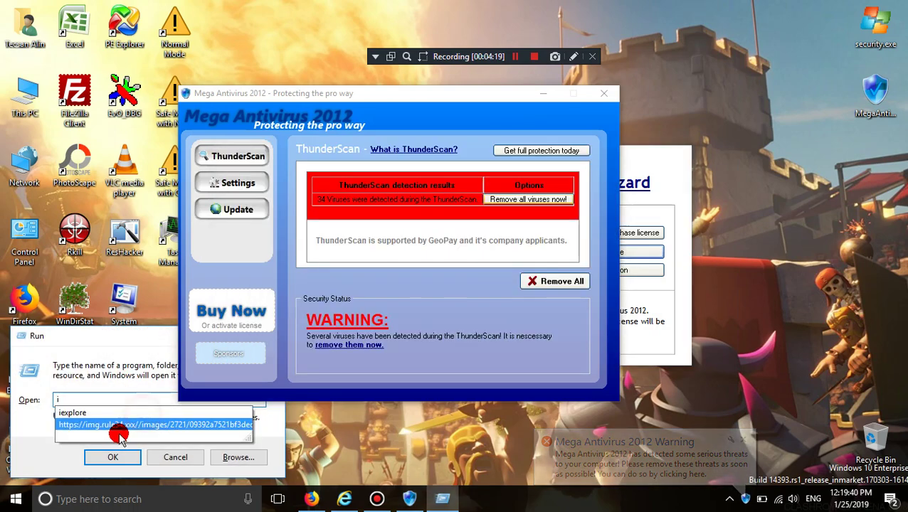
pyautogui.click(114, 458)
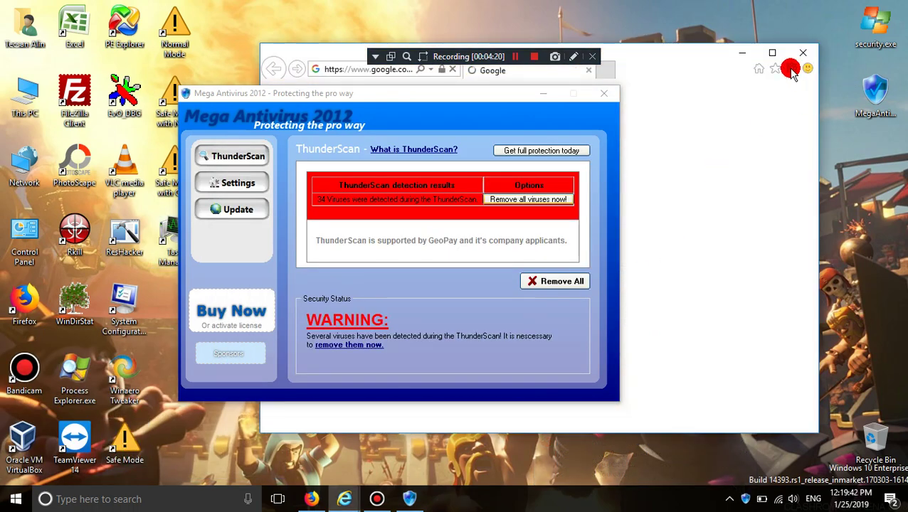
pyautogui.click(770, 54)
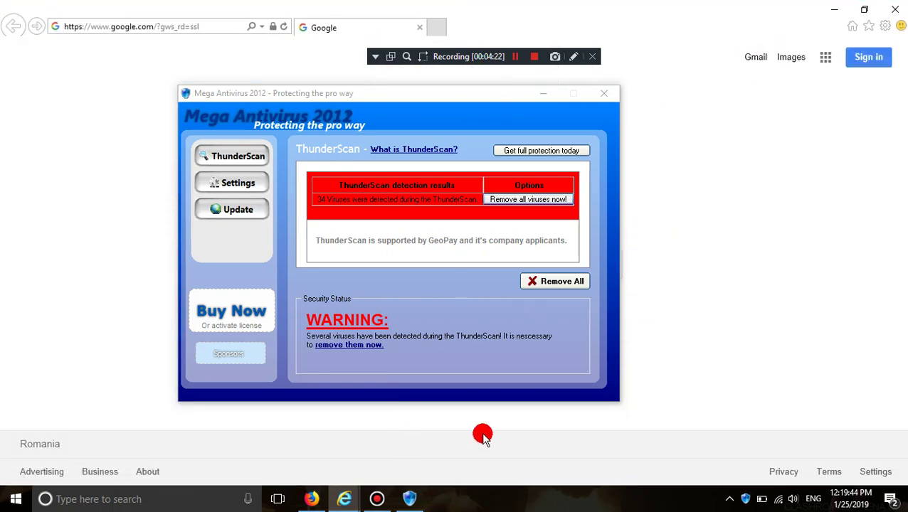
pyautogui.click(603, 94)
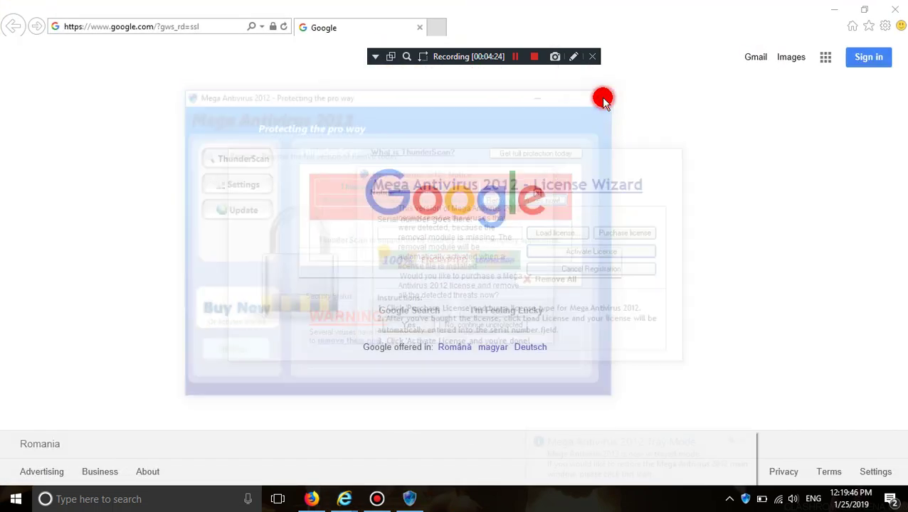
# Step: Search Google for "mega av 2012" and look through the results
pyautogui.click(461, 253)
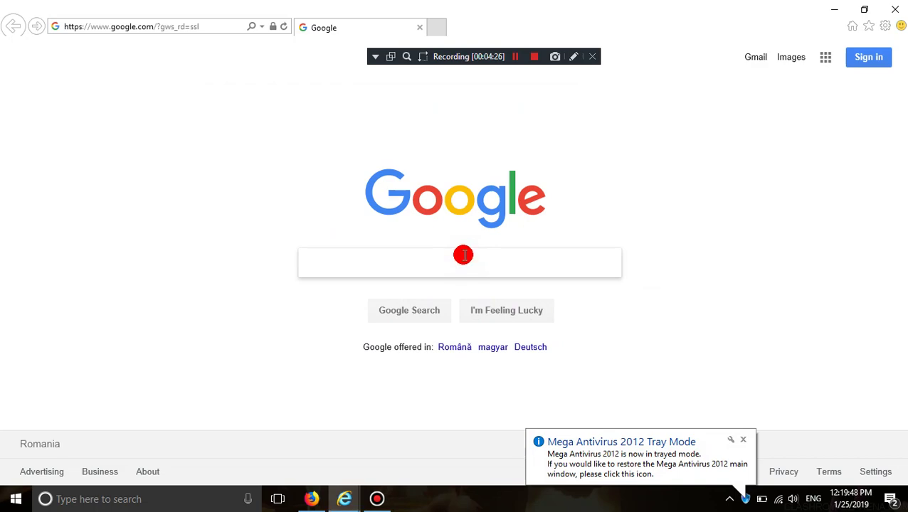
pyautogui.write('mega av 2012')
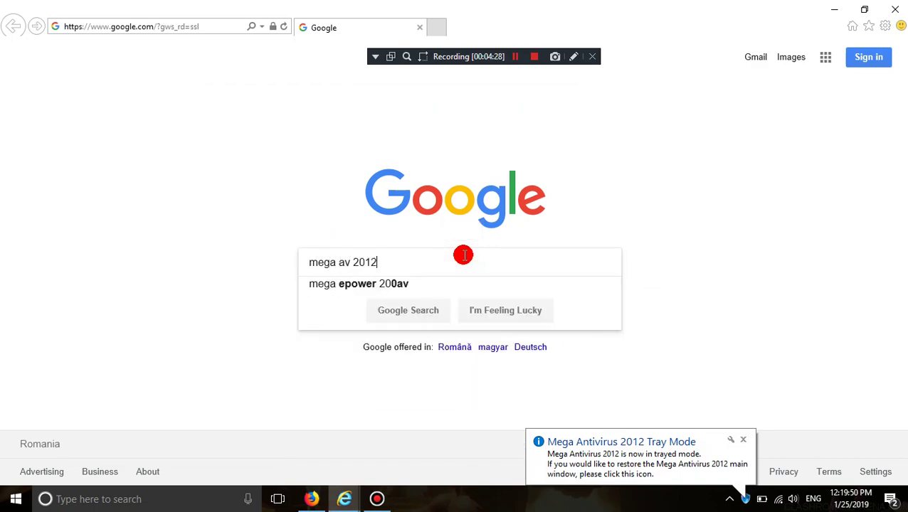
pyautogui.press('Tab')
pyautogui.press('Return')
pyautogui.scroll(-15, 89, 314)
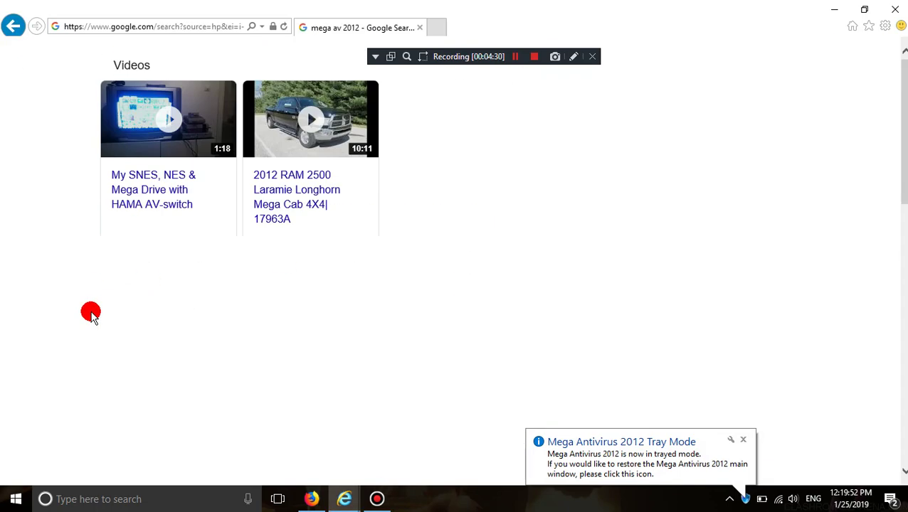
pyautogui.scroll(15, 91, 314)
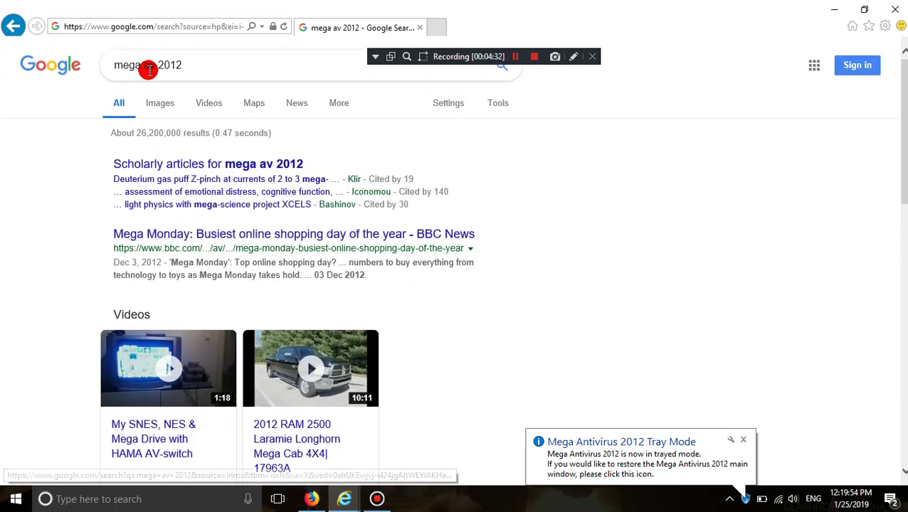
# Step: Change the Google query to "mega antivirus 2012" and run the search
pyautogui.click(153, 66)
pyautogui.press('BackSpace')
pyautogui.write('n')
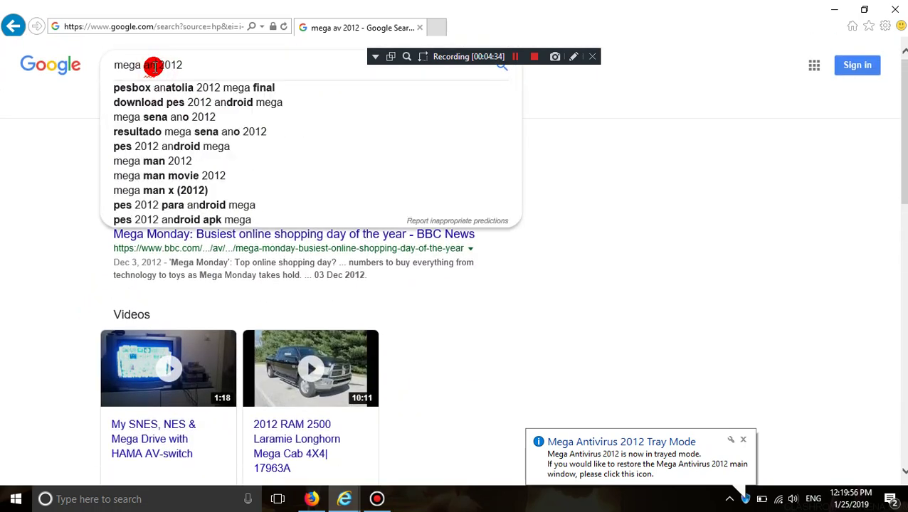
pyautogui.write('tiv')
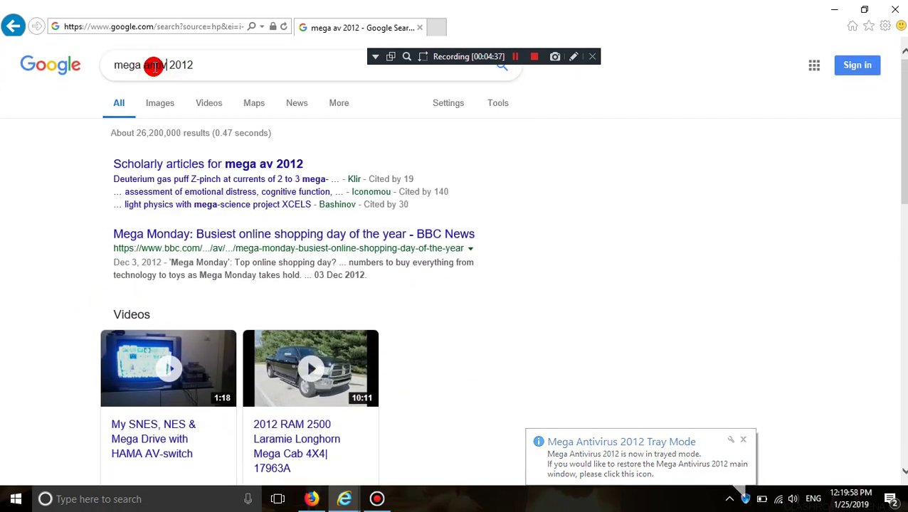
pyautogui.write('irus')
pyautogui.press('Return')
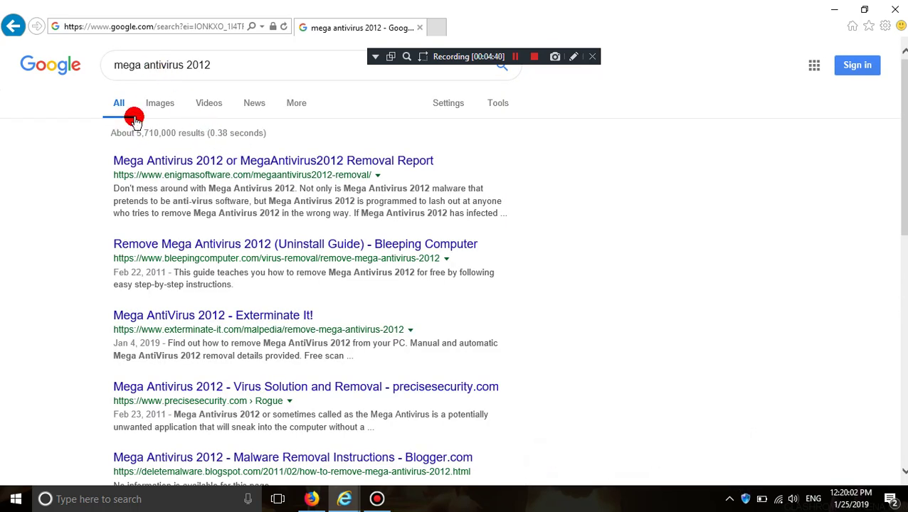
# Step: Look through the Google image results for "mega antivirus 2012"
pyautogui.click(165, 103)
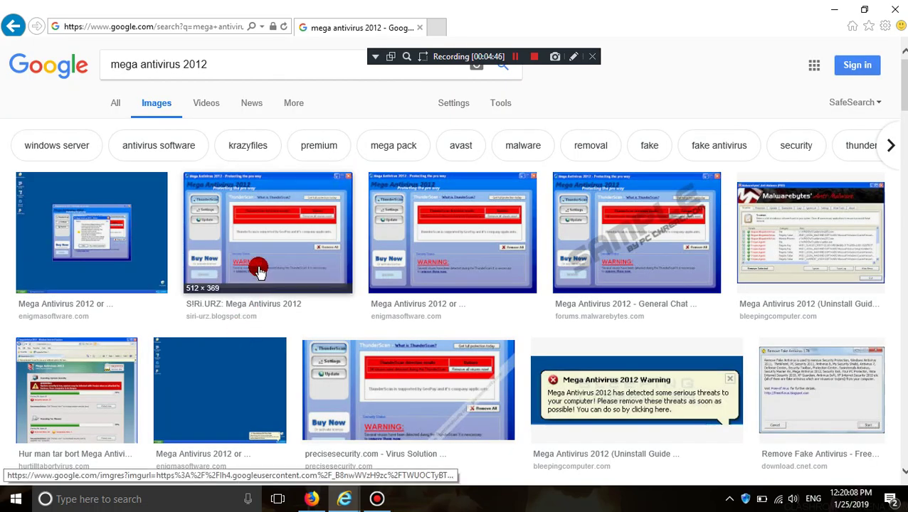
pyautogui.scroll(-2, 260, 263)
pyautogui.scroll(-5, 261, 263)
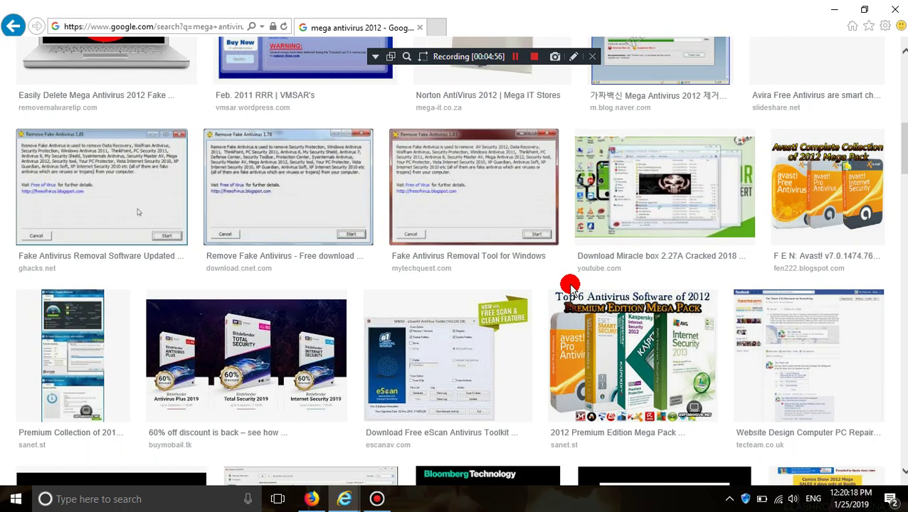
pyautogui.scroll(6, 125, 233)
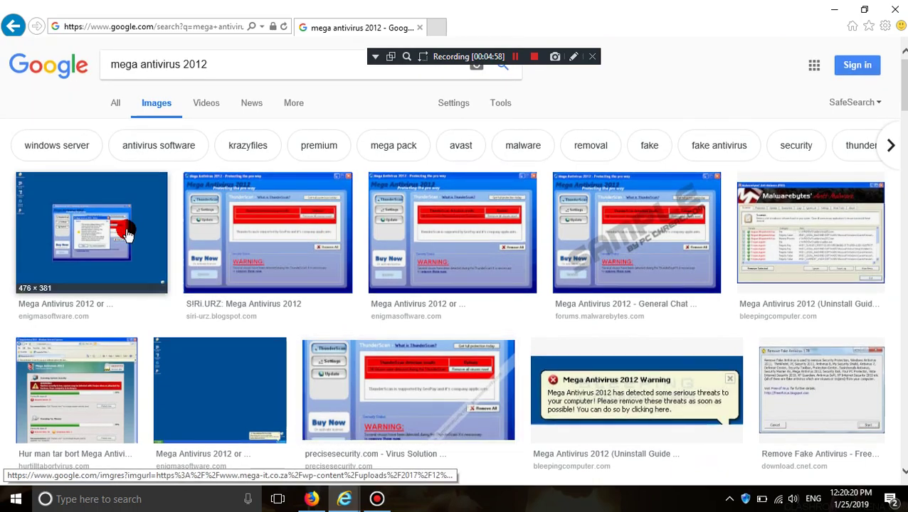
# Step: Preview the enigmasoftware.com screenshots of Mega Antivirus 2012 and visit the source page of the 476 × 381 image
pyautogui.click(126, 233)
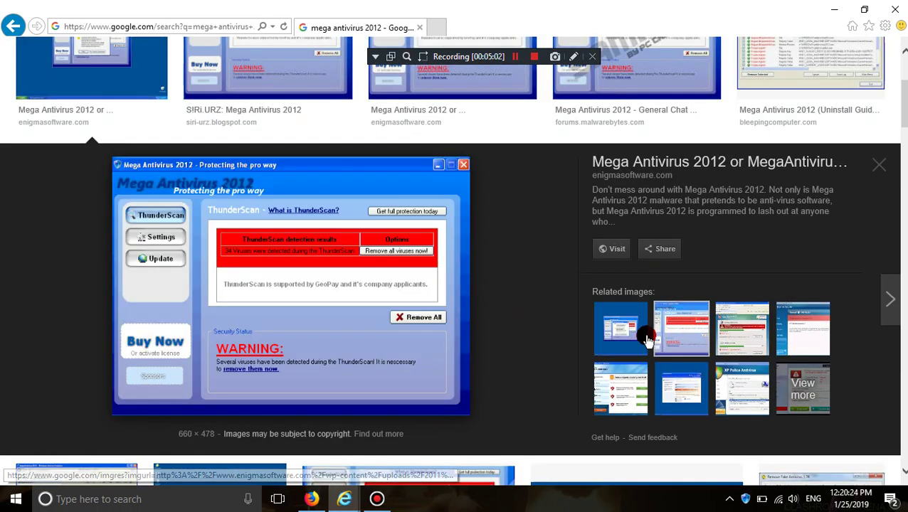
pyautogui.click(636, 333)
pyautogui.click(603, 231)
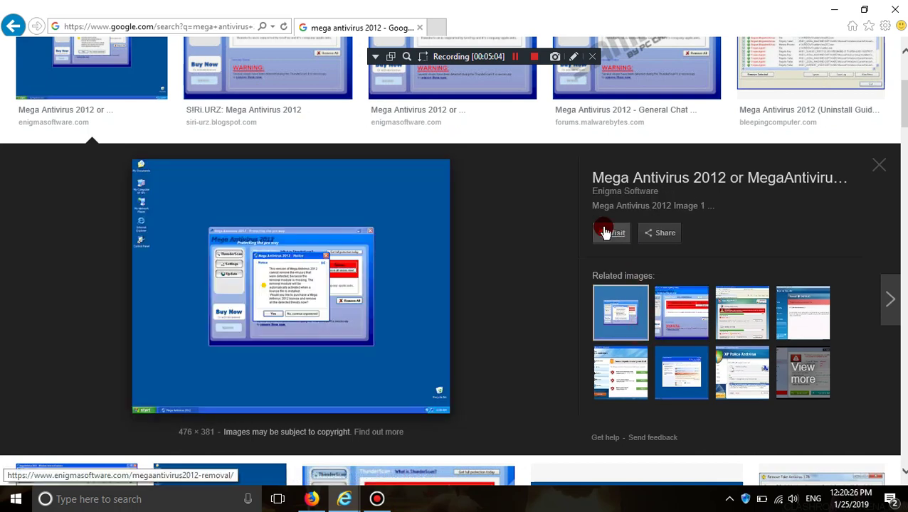
# Step: Minimize the browser, open the Mega Antivirus 2012 License Wizard from its tray icon, and cancel the registration
pyautogui.click(834, 9)
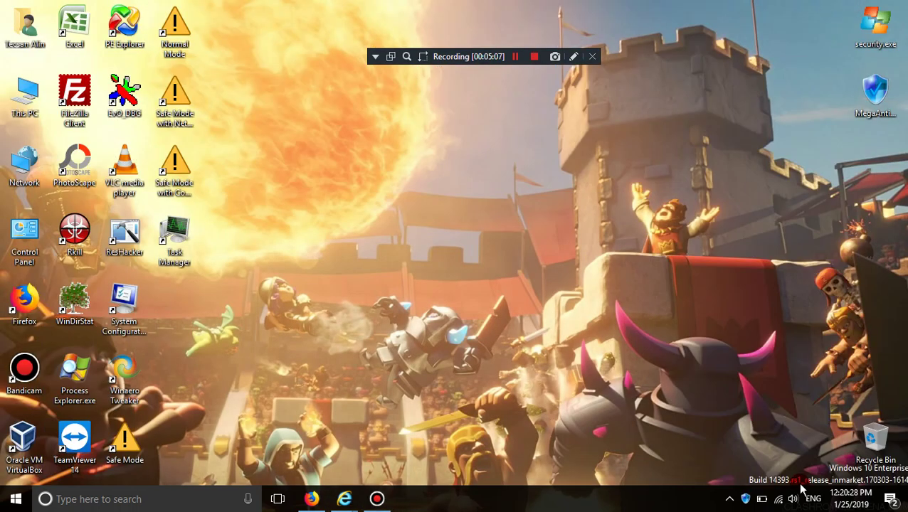
pyautogui.click(732, 500)
pyautogui.rightClick(732, 472)
pyautogui.click(753, 450)
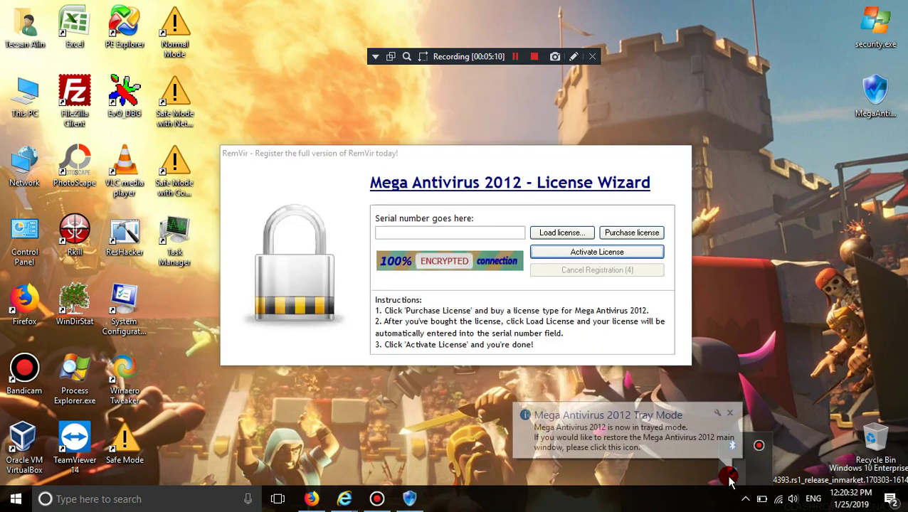
pyautogui.click(738, 472)
pyautogui.click(739, 472)
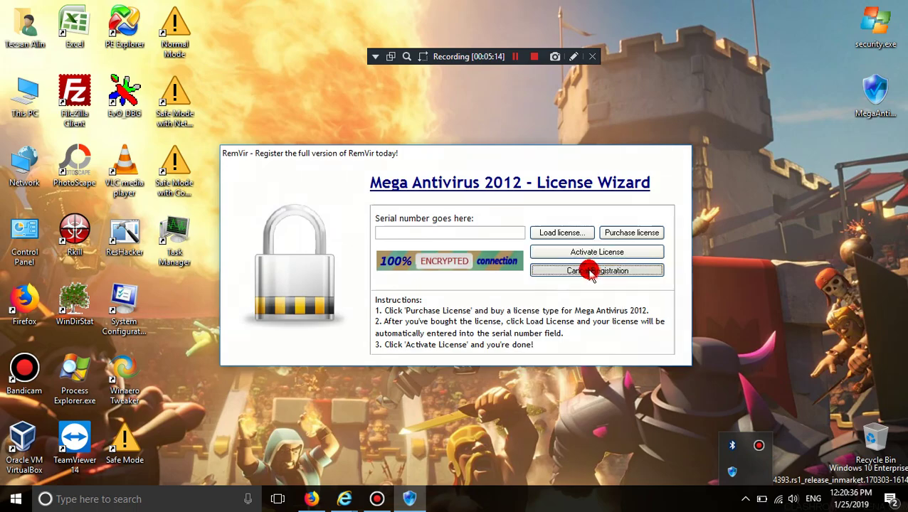
pyautogui.click(589, 270)
# Step: Switch back to Internet Explorer and show the EnigmaSoft article about Mega Antivirus 2012
pyautogui.click(313, 499)
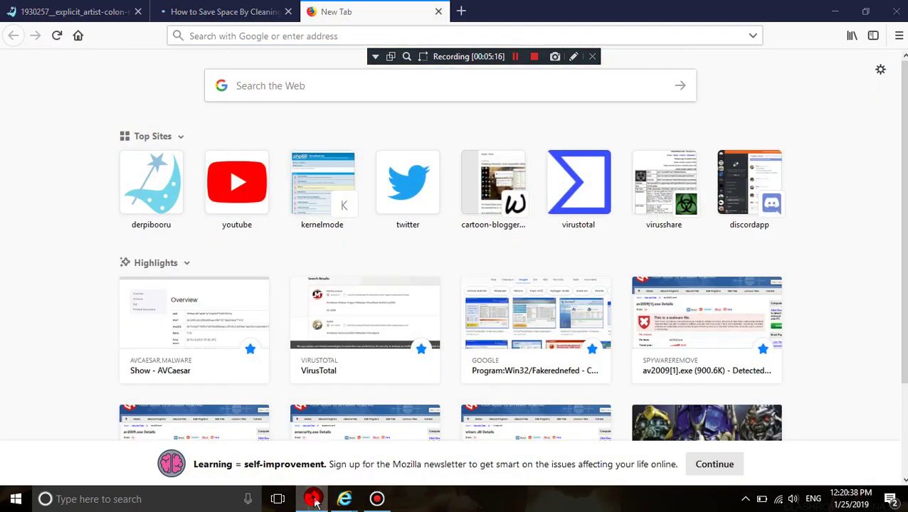
pyautogui.click(316, 499)
pyautogui.moveTo(343, 499)
pyautogui.moveTo(512, 434)
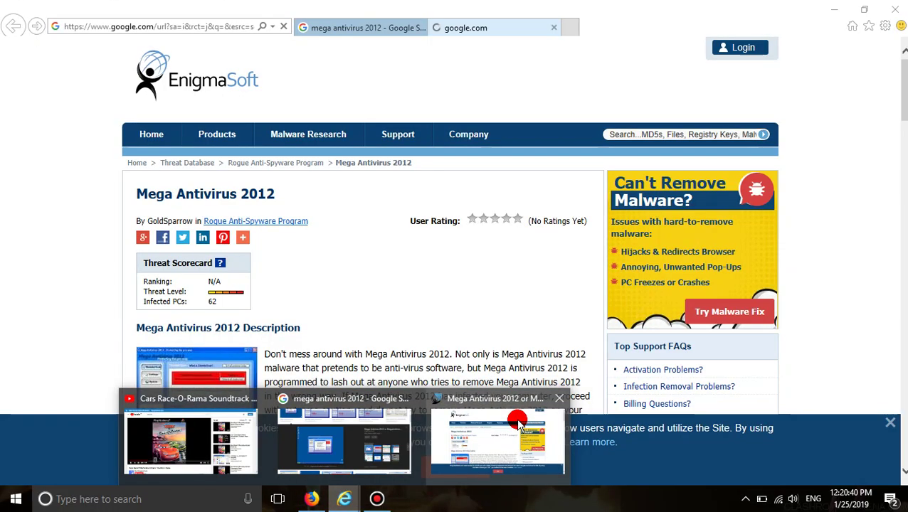
pyautogui.click(518, 424)
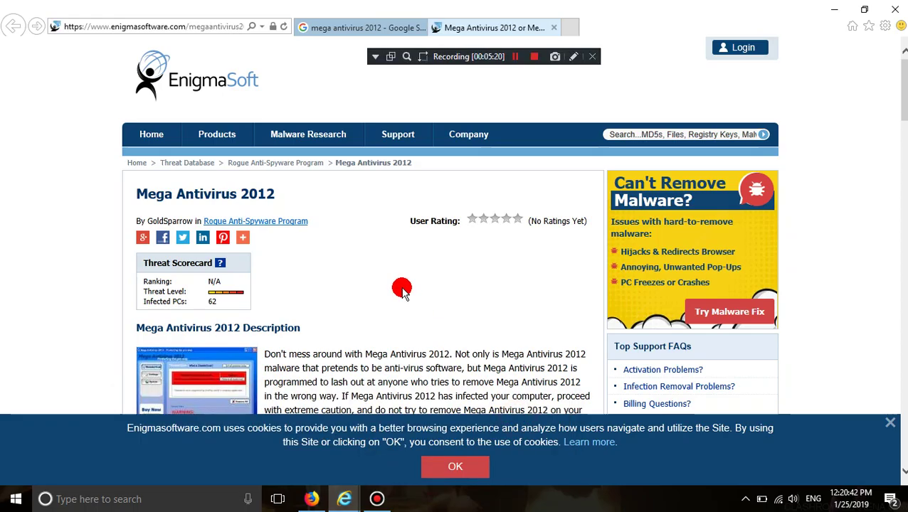
# Step: Skim the EnigmaSoft article down to File System Details and examine "What is Really Going on with Mega Antivirus 2012?"
pyautogui.scroll(-15, 399, 287)
pyautogui.scroll(-15, 387, 292)
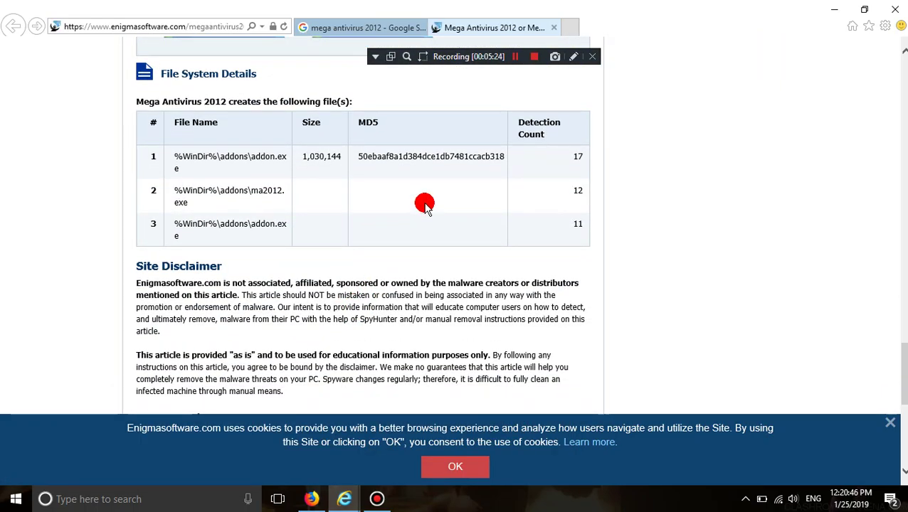
pyautogui.scroll(15, 424, 204)
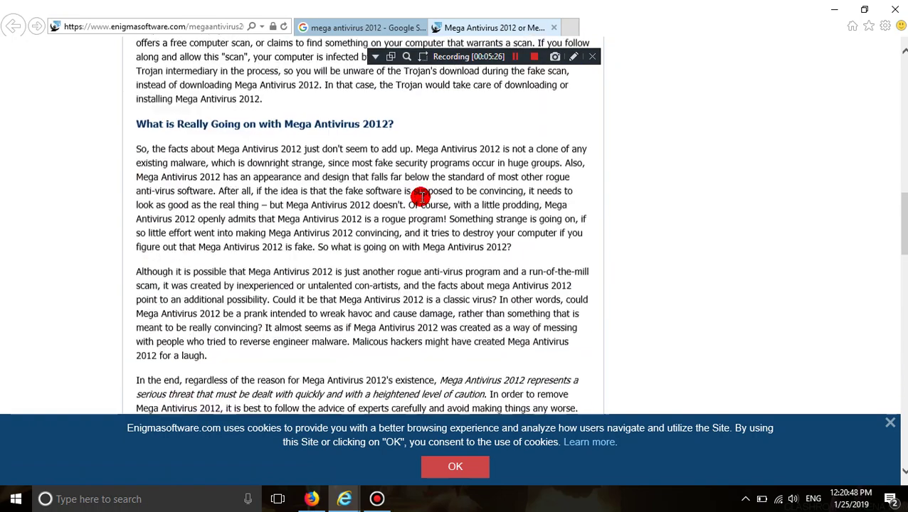
pyautogui.scroll(-1, 421, 197)
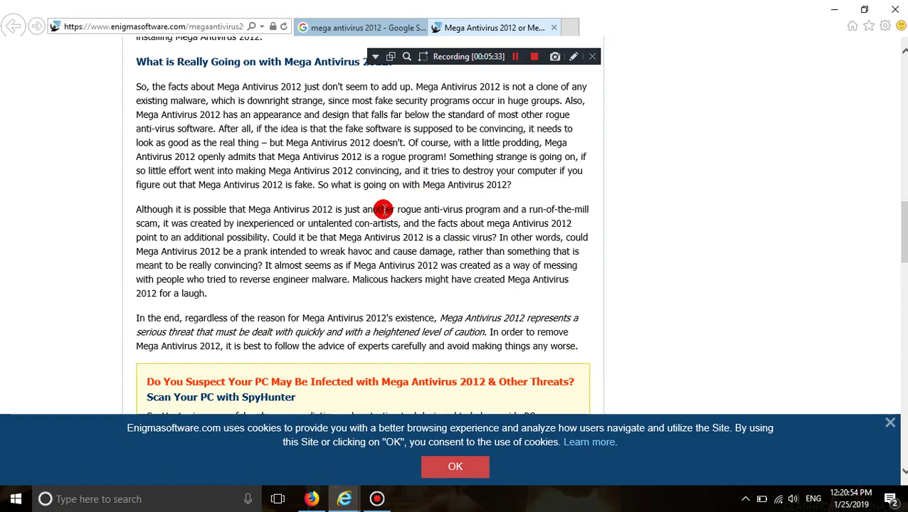
pyautogui.scroll(-1, 385, 179)
pyautogui.scroll(3, 385, 177)
pyautogui.scroll(6, 384, 176)
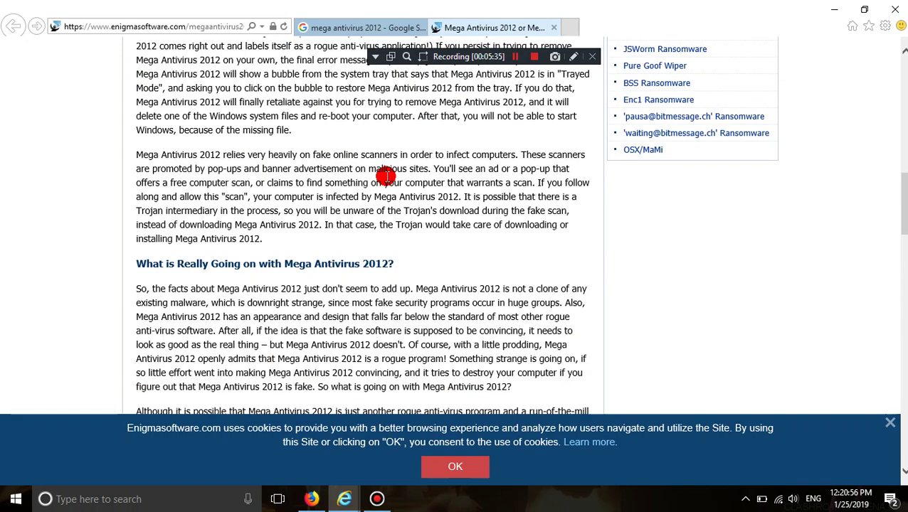
# Step: Read the article from the characteristics of Mega Antivirus 2012 through what makes it especially dangerous to the SpyHunter and file details
pyautogui.scroll(-1, 384, 175)
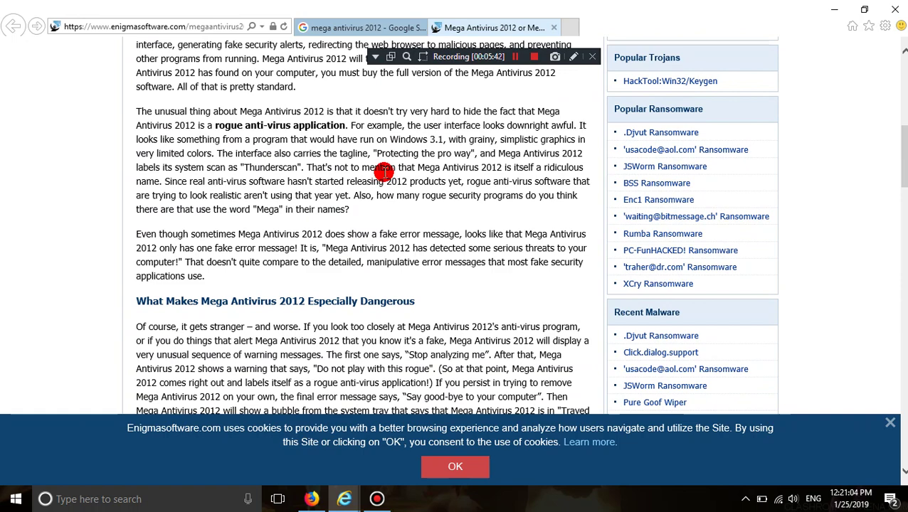
pyautogui.scroll(-2, 384, 172)
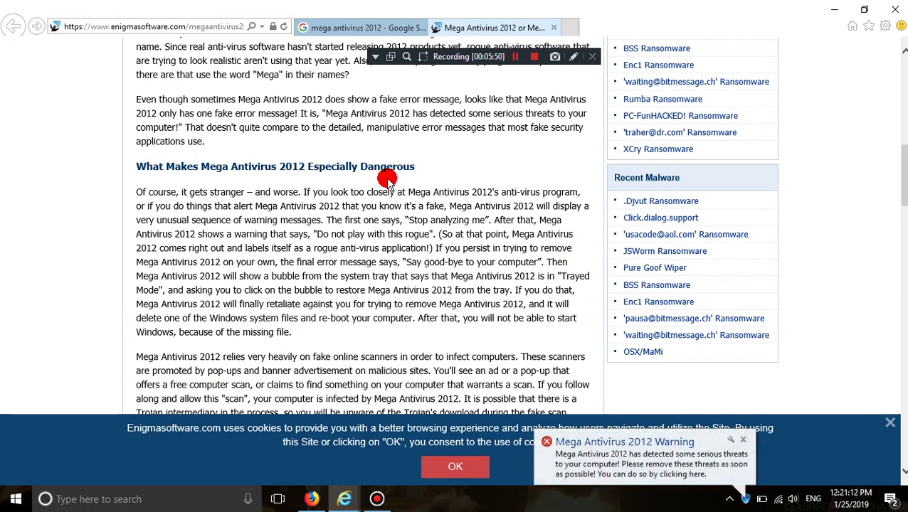
pyautogui.scroll(2, 388, 178)
pyautogui.scroll(3, 388, 178)
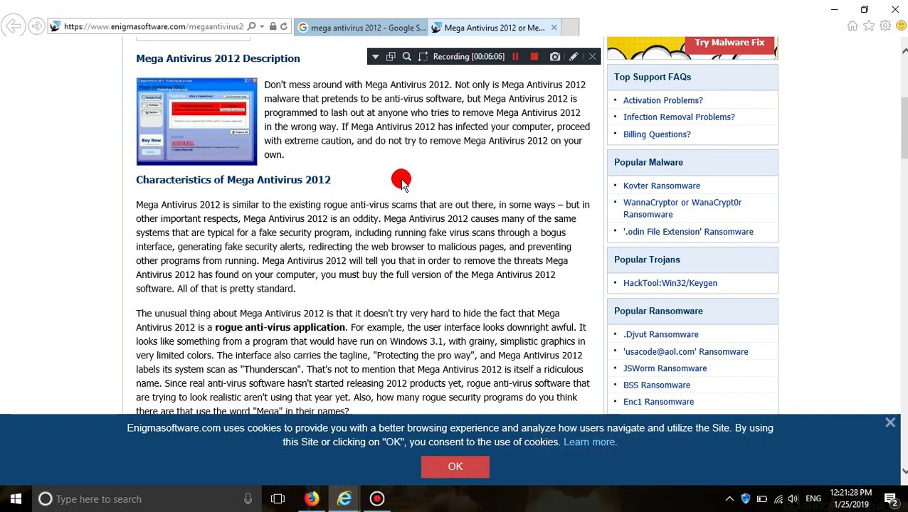
pyautogui.scroll(-1, 401, 182)
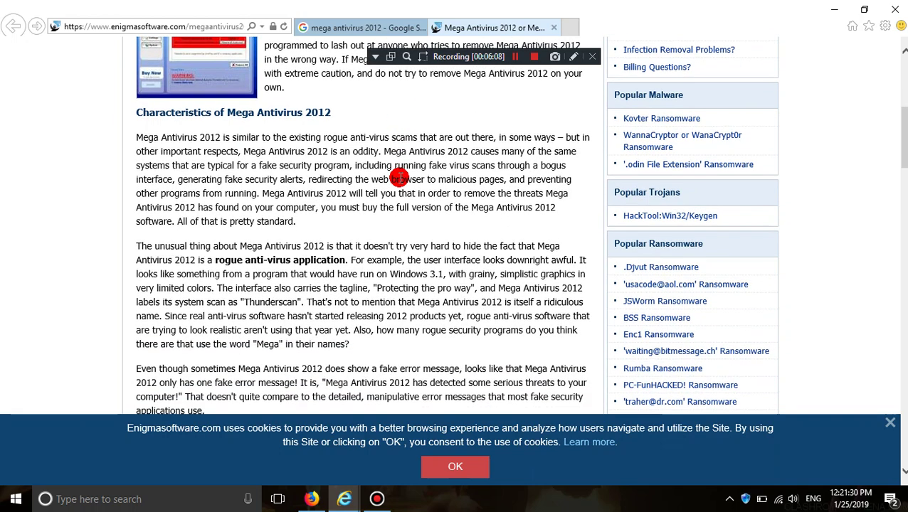
pyautogui.scroll(-1, 401, 178)
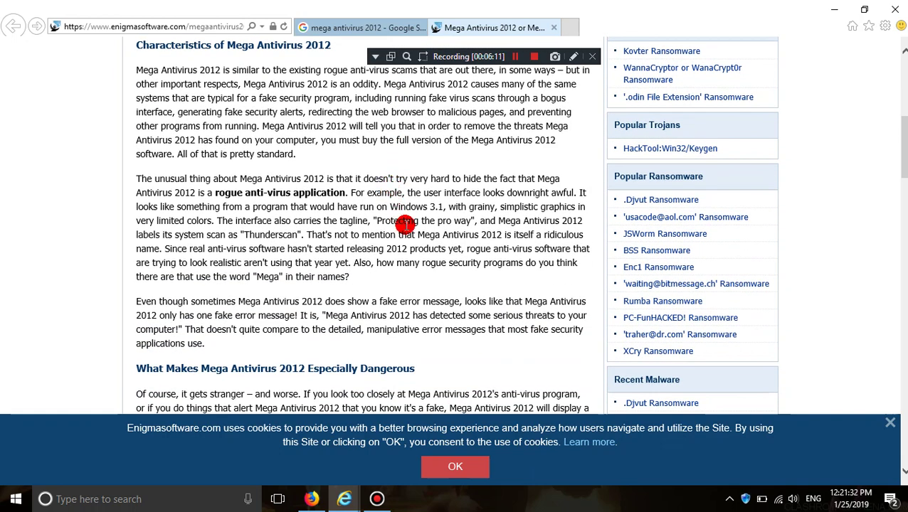
pyautogui.scroll(-1, 430, 241)
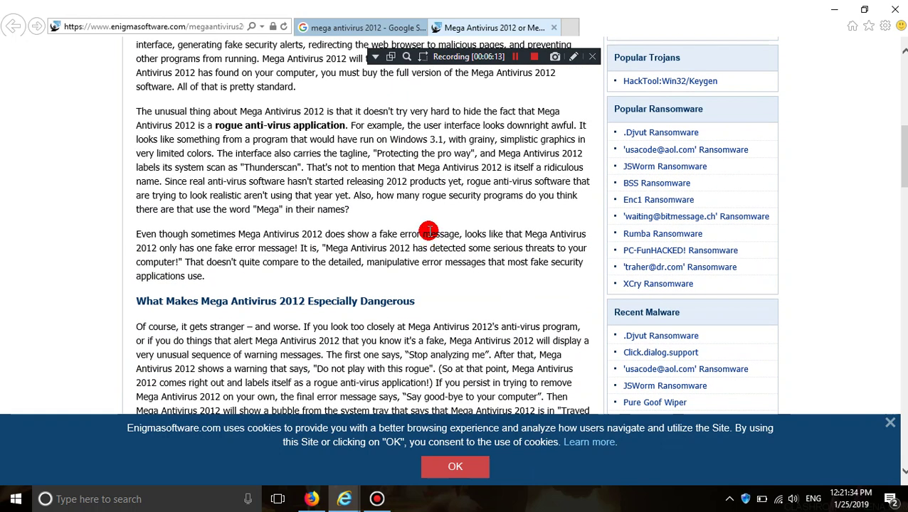
pyautogui.scroll(-1, 429, 231)
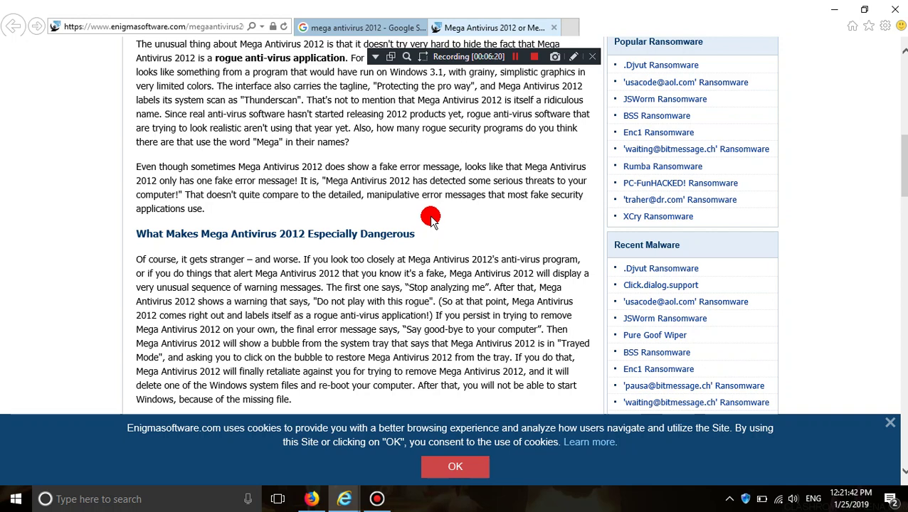
pyautogui.scroll(-1, 432, 219)
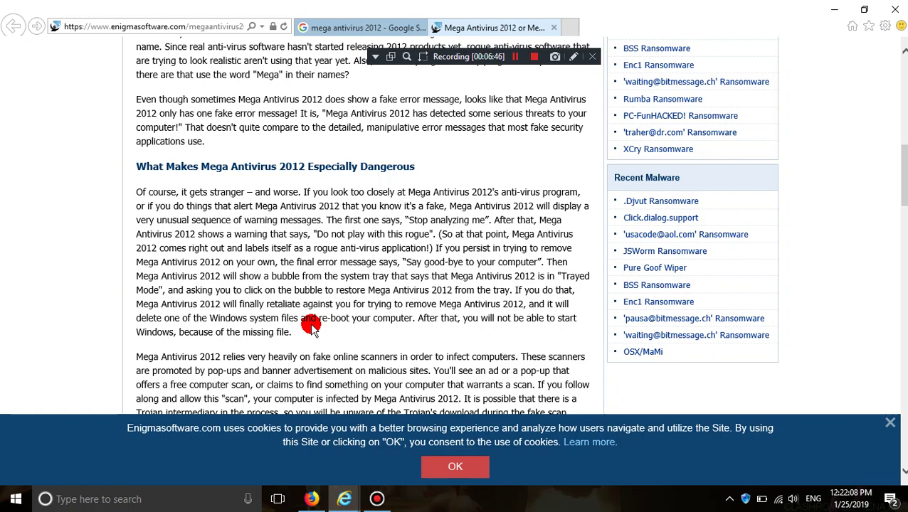
pyautogui.scroll(-2, 311, 327)
pyautogui.scroll(-5, 311, 326)
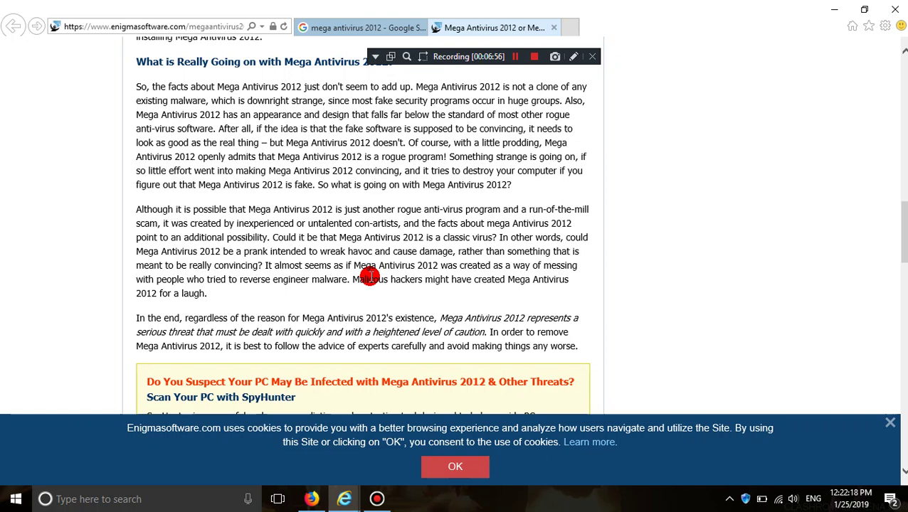
pyautogui.scroll(-3, 371, 275)
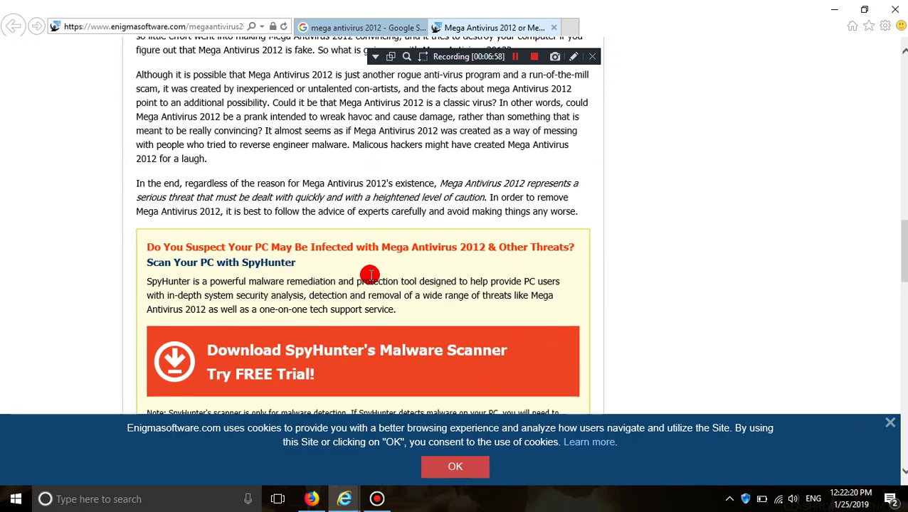
pyautogui.scroll(-10, 368, 276)
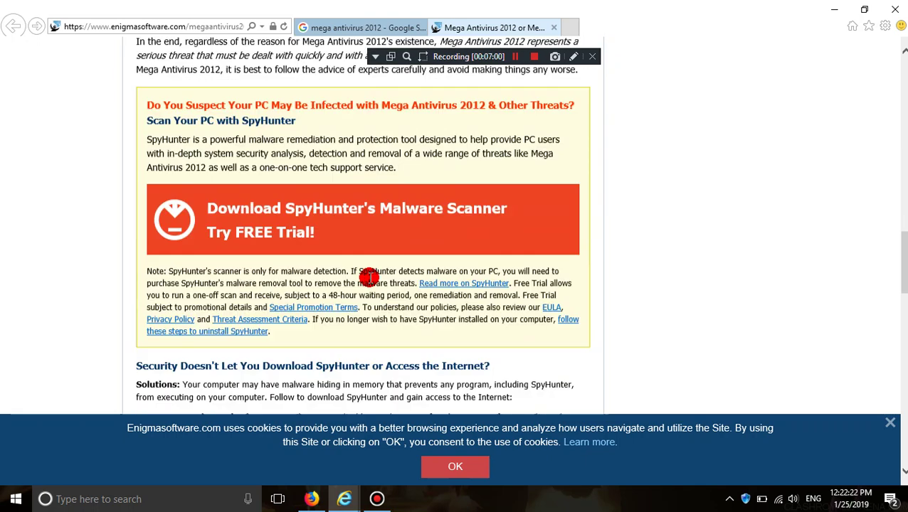
# Step: Close the Internet Explorer window with all its tabs
pyautogui.click(895, 10)
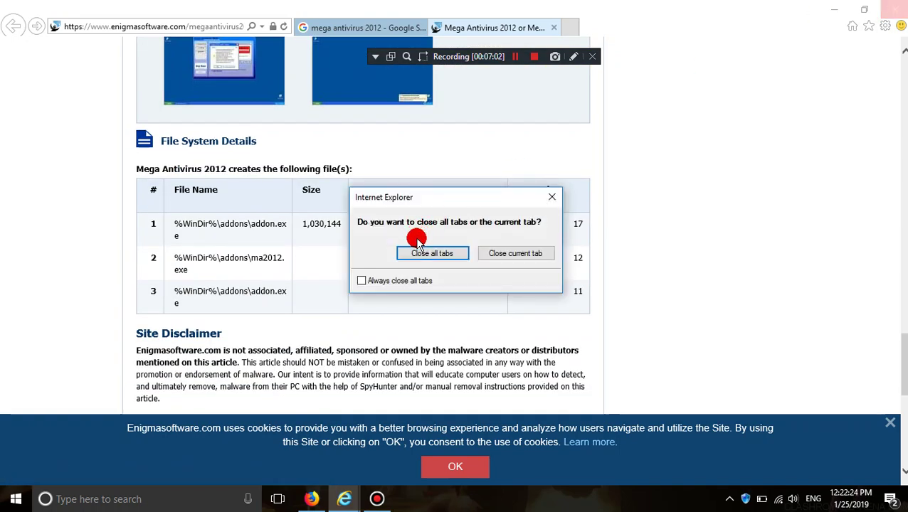
pyautogui.click(453, 261)
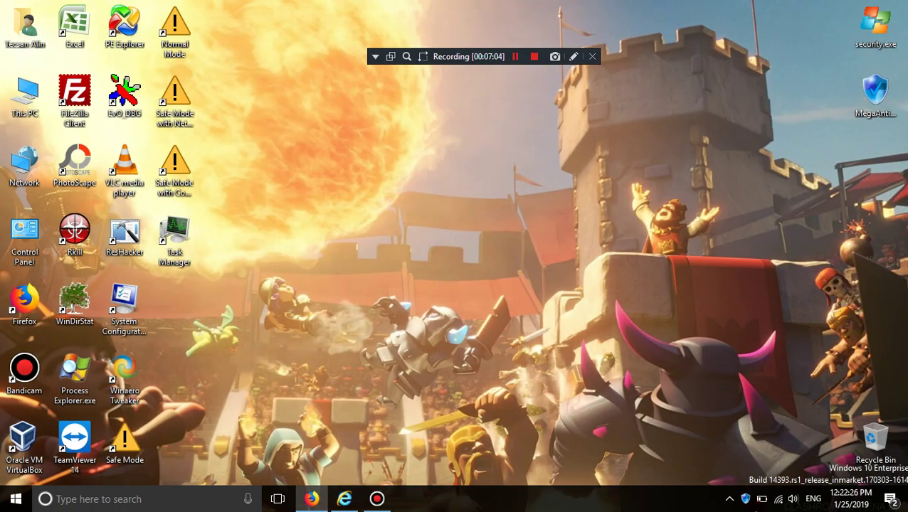
# Step: Restore the Mega Antivirus 2012 main window from its tray notification and close it again
pyautogui.click(730, 500)
pyautogui.rightClick(734, 473)
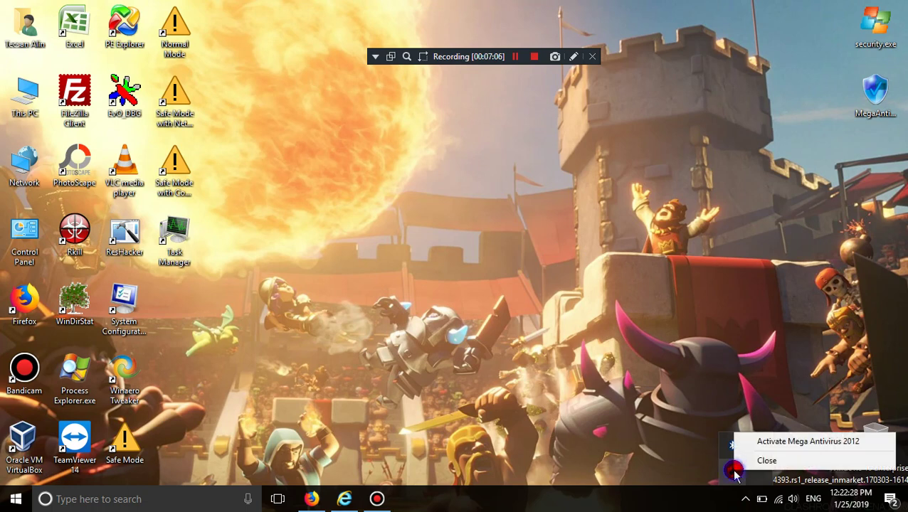
pyautogui.click(734, 473)
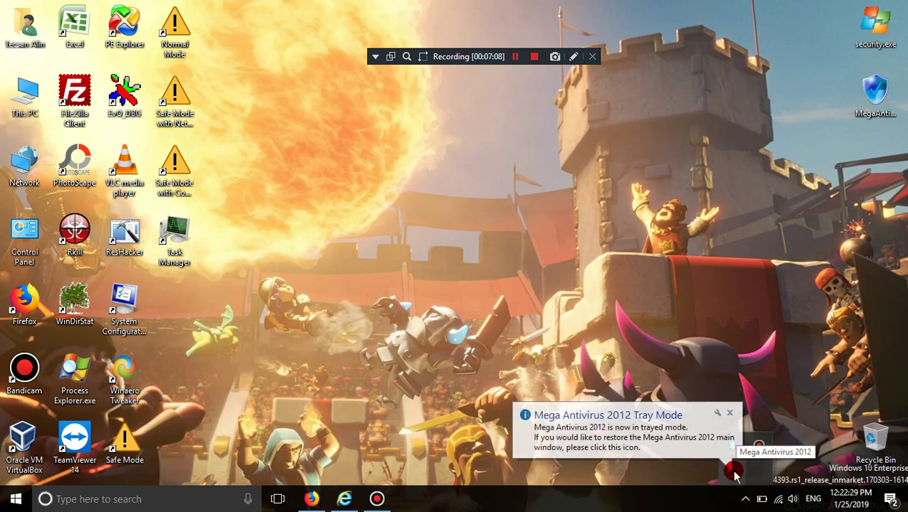
pyautogui.click(621, 428)
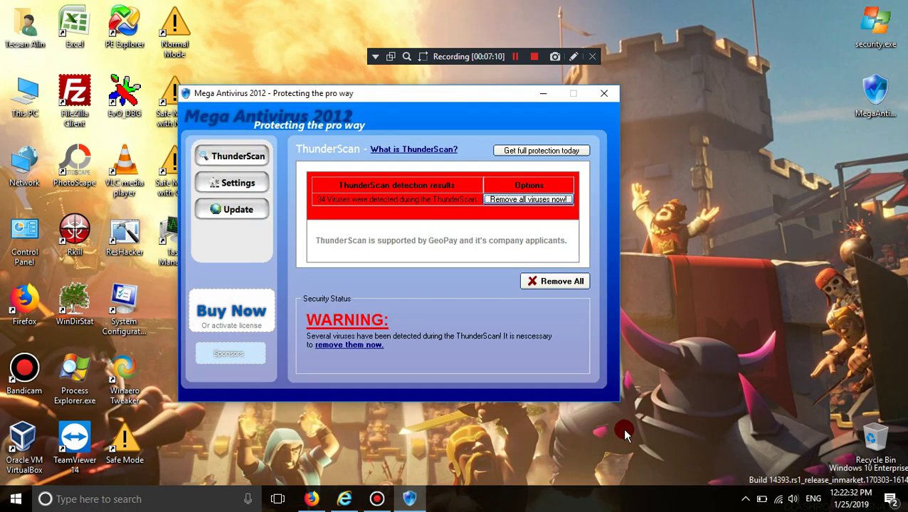
pyautogui.click(601, 100)
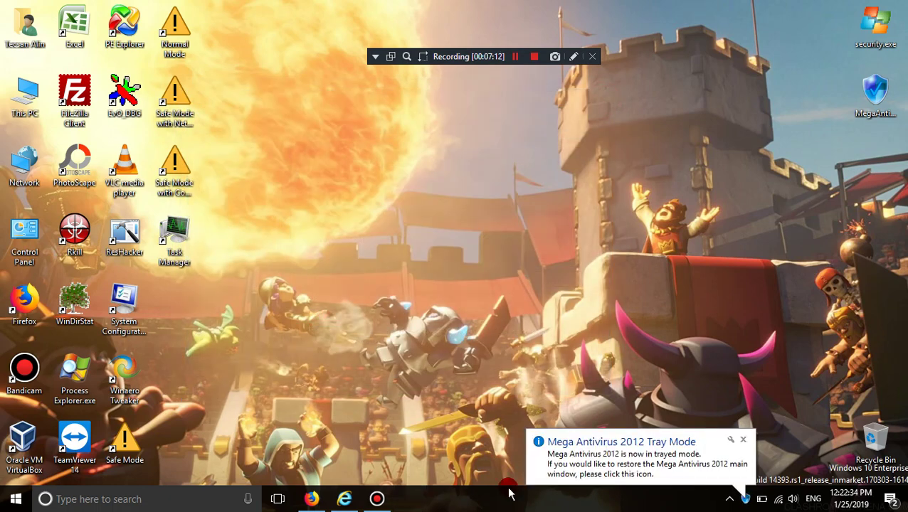
# Step: Open Task Manager, find ma2012.exe among the running processes and end it, confirming the termination
pyautogui.doubleClick(179, 238)
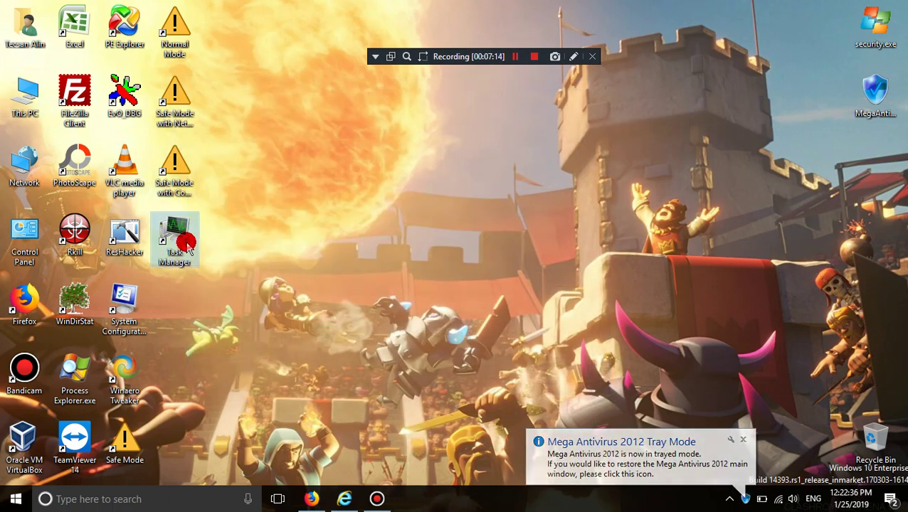
pyautogui.click(348, 114)
pyautogui.scroll(-15, 388, 214)
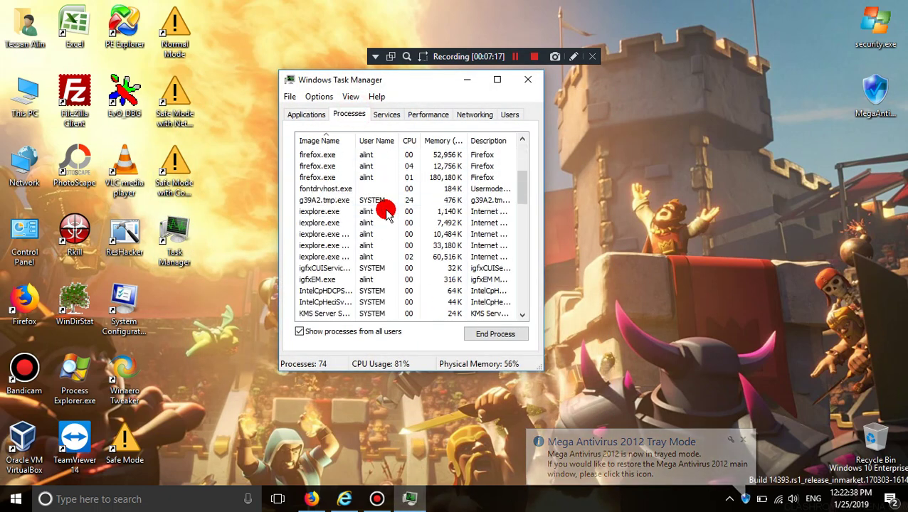
pyautogui.scroll(-5, 404, 256)
pyautogui.scroll(11, 402, 260)
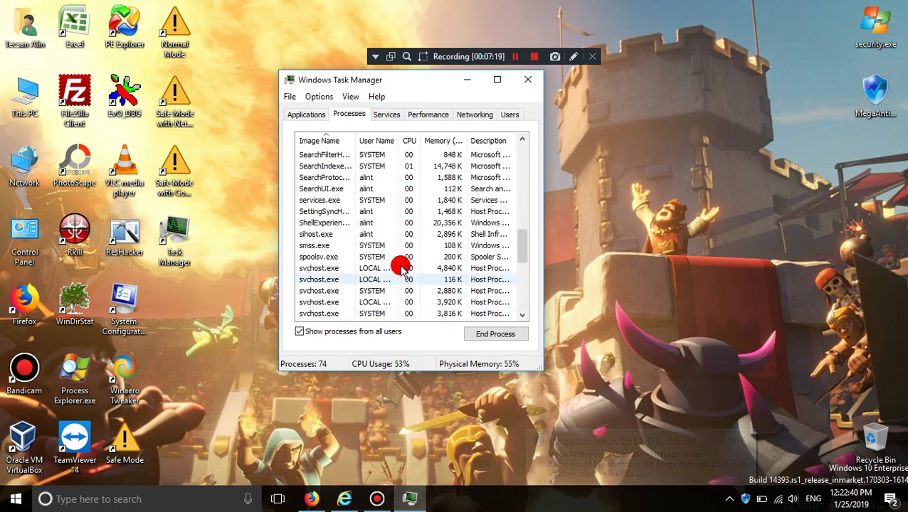
pyautogui.click(331, 245)
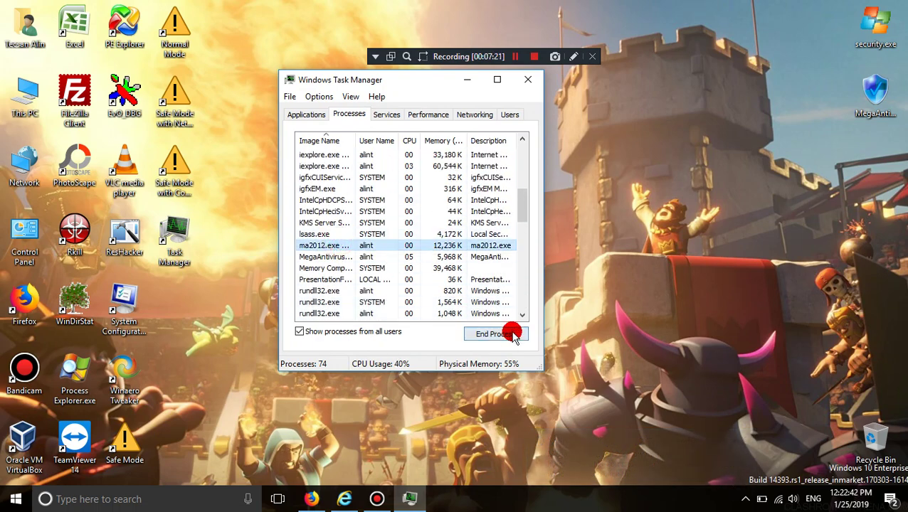
pyautogui.click(495, 334)
pyautogui.click(472, 269)
# Step: Check the file location of the MegaAntivirus2012.exe process, close that folder window and end the process
pyautogui.scroll(-5, 461, 277)
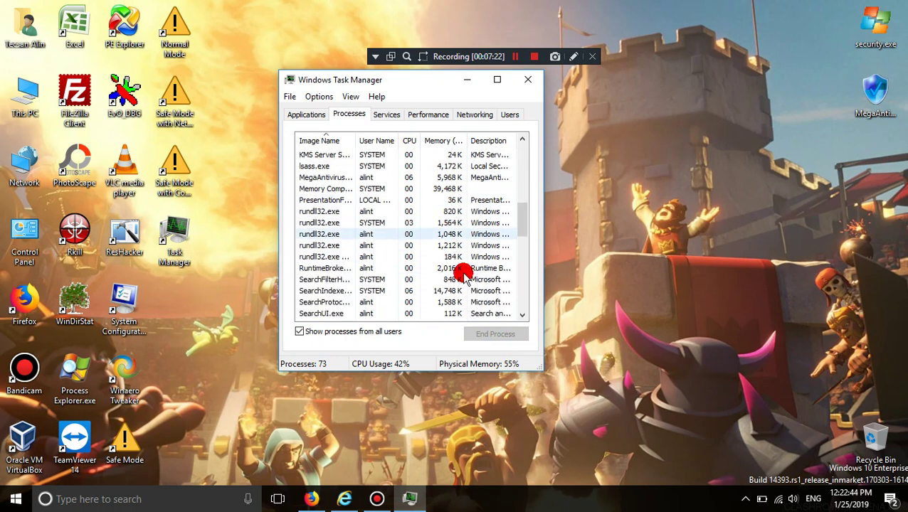
pyautogui.scroll(-3, 461, 278)
pyautogui.scroll(12, 452, 272)
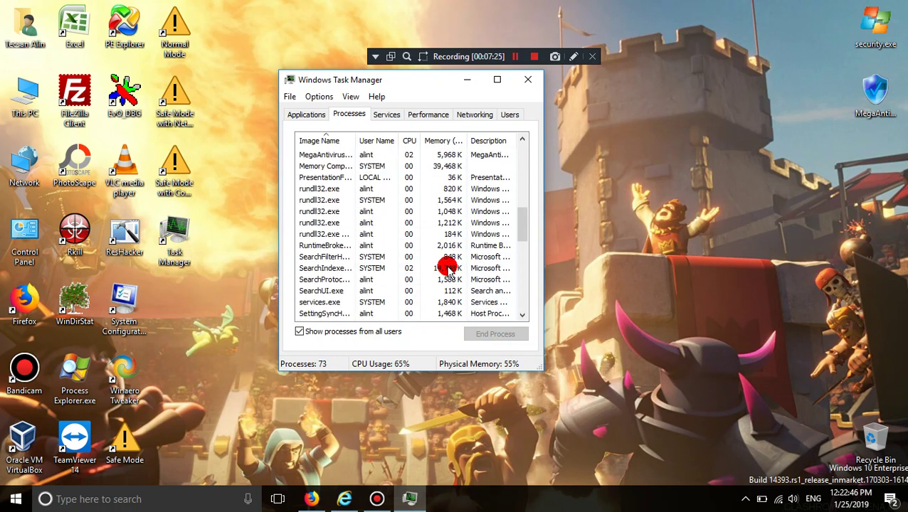
pyautogui.scroll(-1, 447, 271)
pyautogui.click(346, 291)
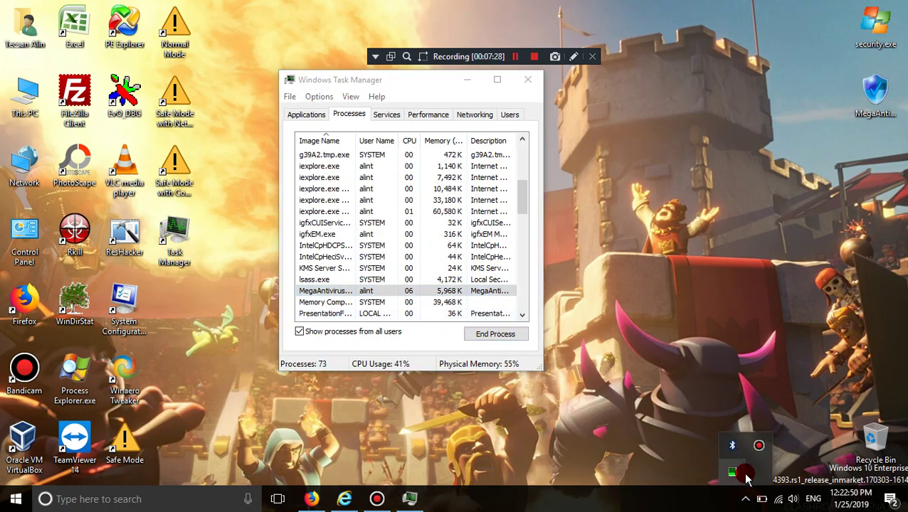
pyautogui.click(391, 293)
pyautogui.rightClick(370, 290)
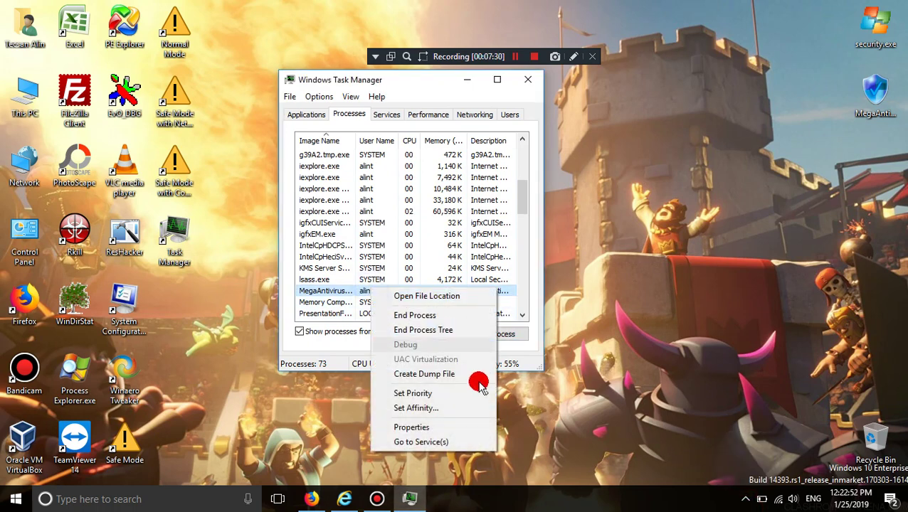
pyautogui.click(441, 293)
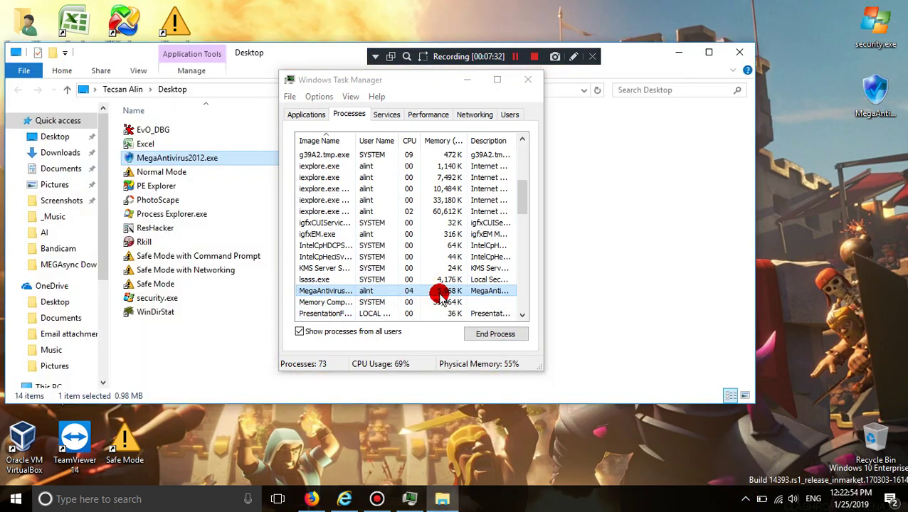
pyautogui.click(781, 33)
pyautogui.click(740, 52)
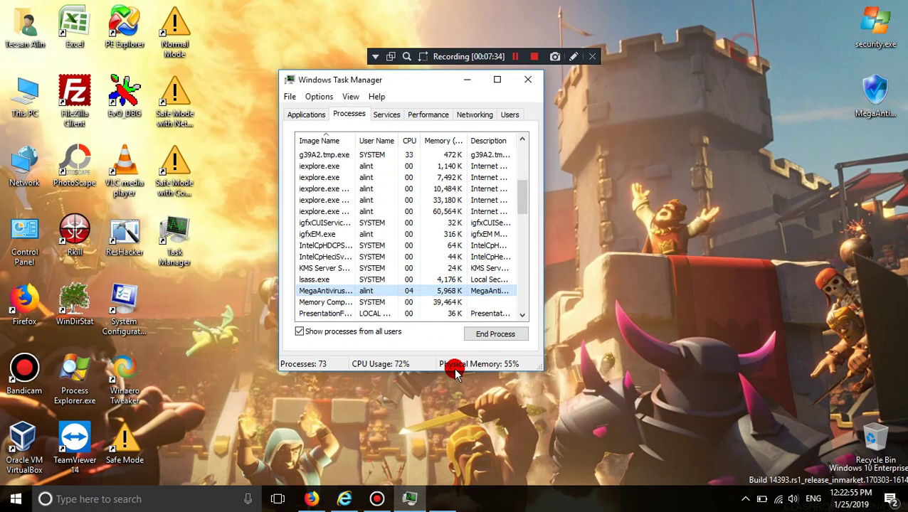
pyautogui.click(495, 340)
pyautogui.click(463, 273)
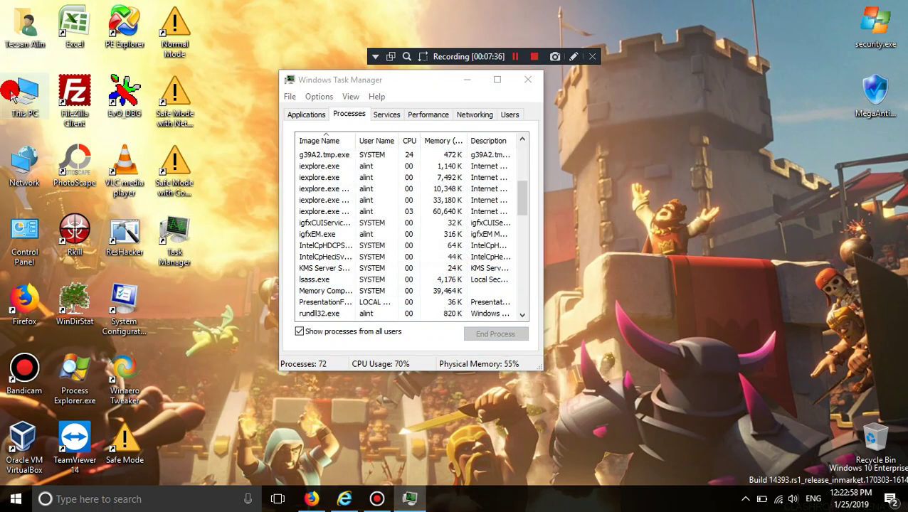
# Step: Open the Downloads folder from This PC and move the Task Manager window clear of the folder contents
pyautogui.doubleClick(15, 92)
pyautogui.scroll(5, 43, 178)
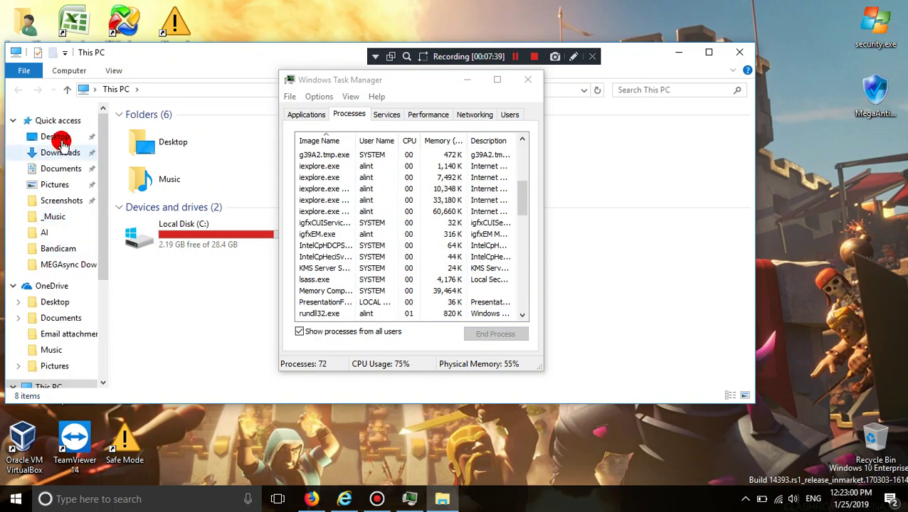
pyautogui.click(55, 152)
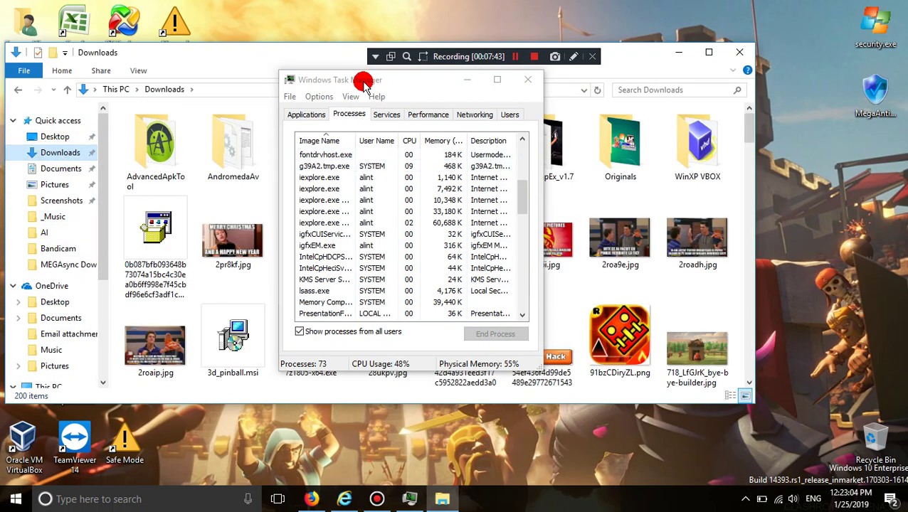
pyautogui.moveTo(363, 81); pyautogui.dragTo(718, 145)
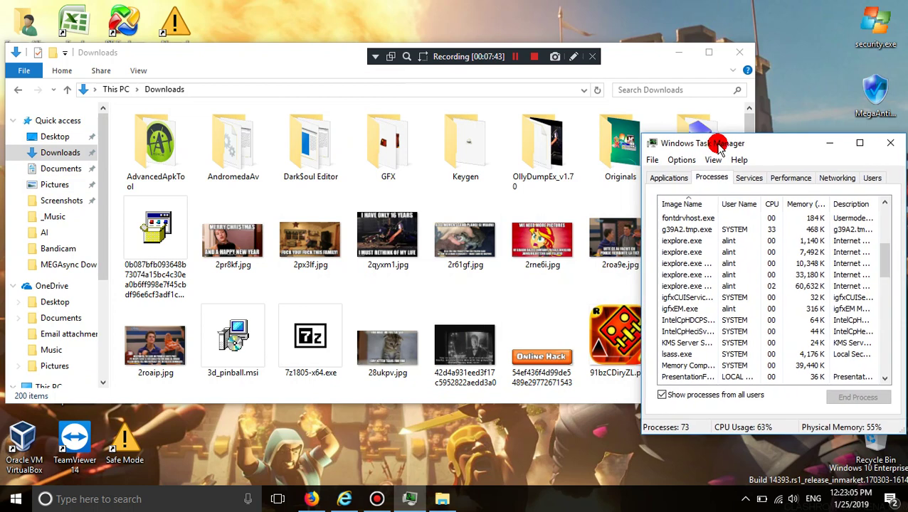
# Step: Open the Documents folder and look through its files and the running processes
pyautogui.click(83, 171)
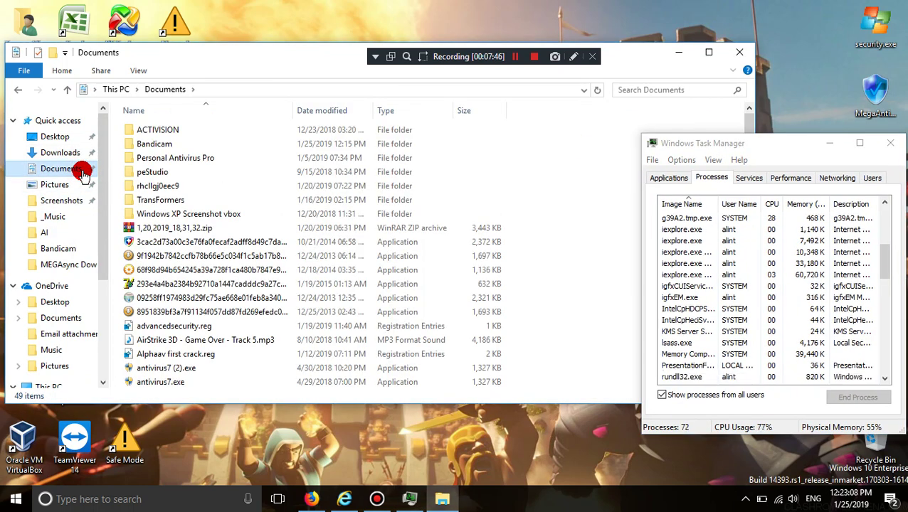
pyautogui.scroll(-10, 679, 331)
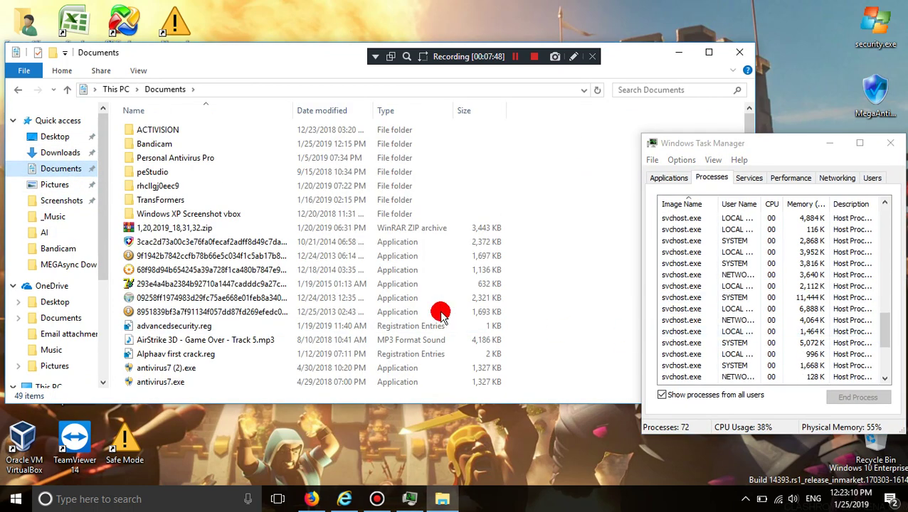
pyautogui.scroll(-10, 377, 299)
pyautogui.scroll(10, 364, 299)
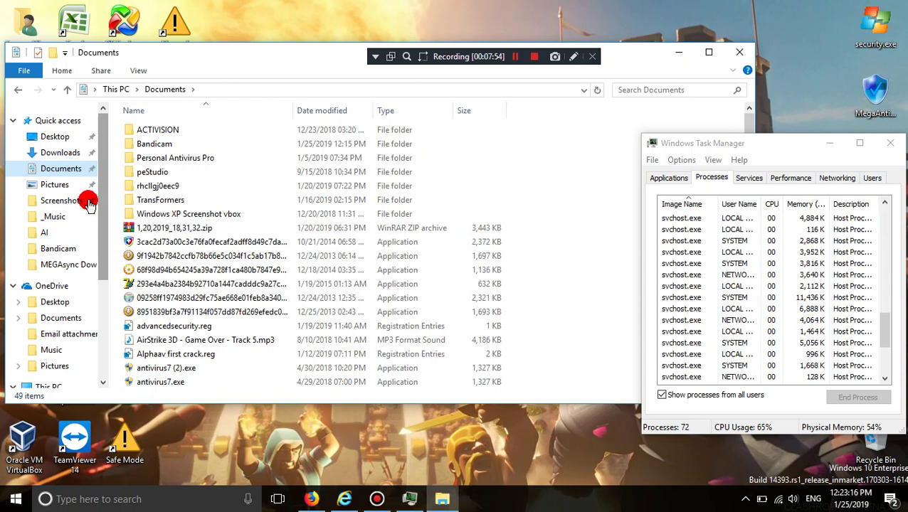
# Step: View the Screenshots folder inside Pictures and review the process list up to its beginning
pyautogui.click(71, 185)
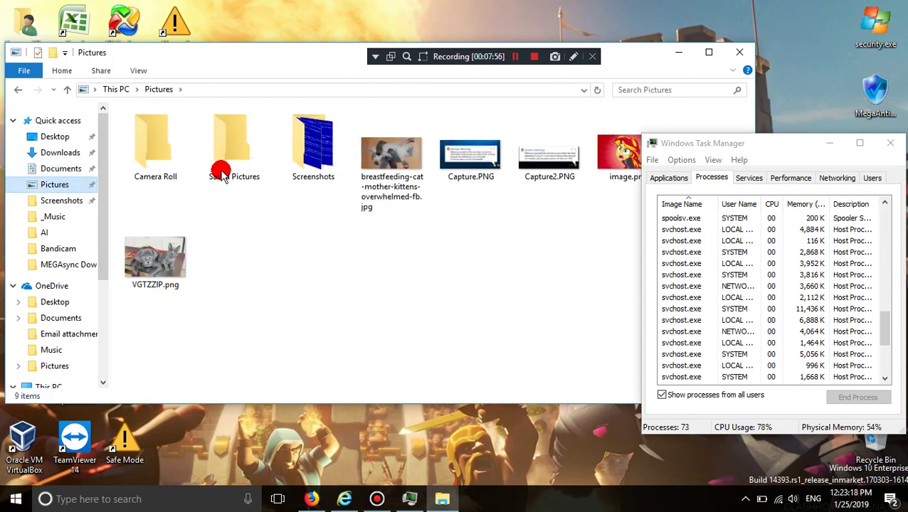
pyautogui.doubleClick(311, 142)
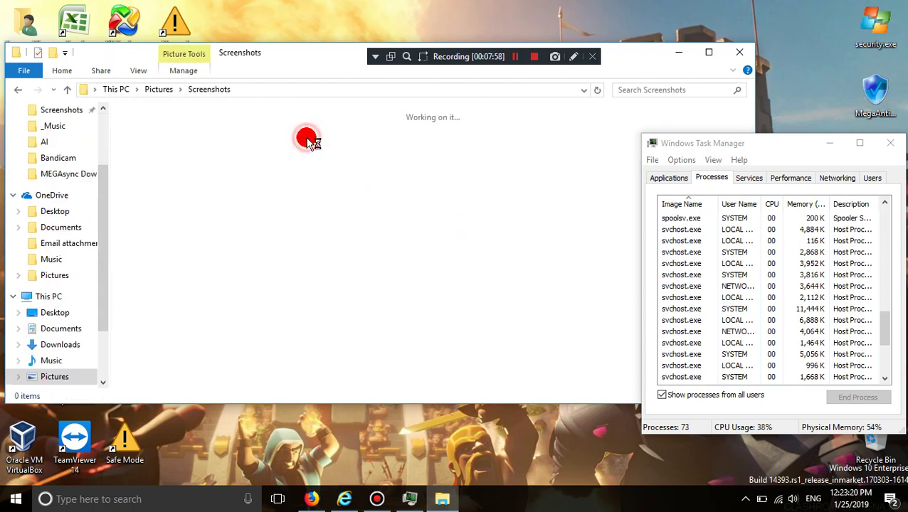
pyautogui.scroll(1, 64, 235)
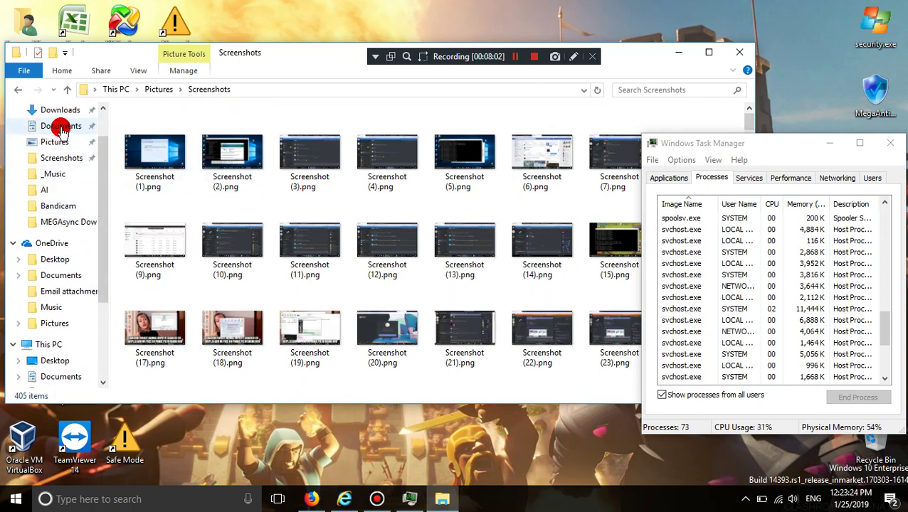
pyautogui.scroll(-2, 740, 263)
pyautogui.scroll(5, 732, 246)
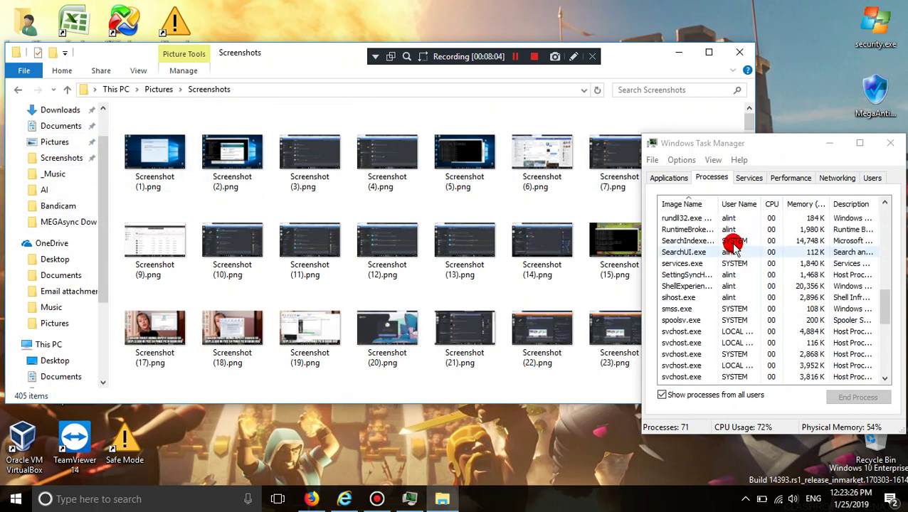
pyautogui.scroll(10, 733, 245)
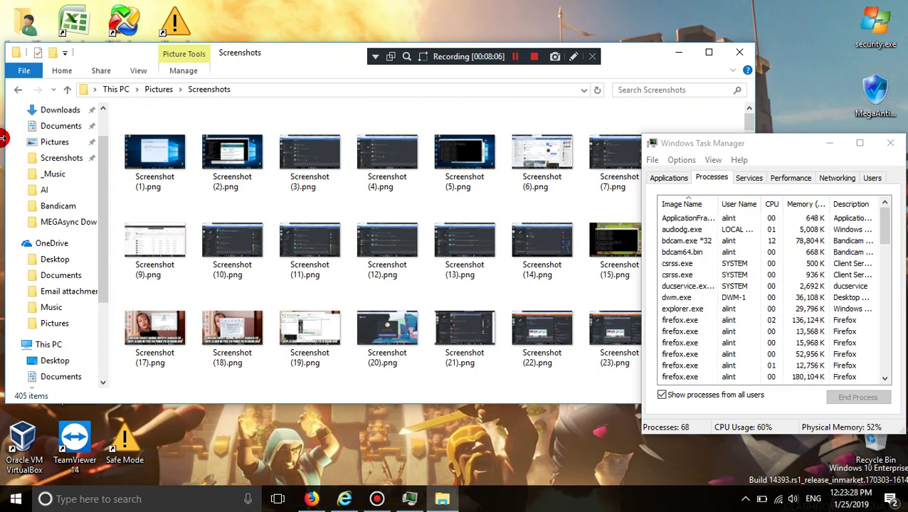
pyautogui.scroll(-2, 41, 265)
# Step: Check the drives and folders under This PC, and browse the files in the Documents folder again
pyautogui.click(39, 264)
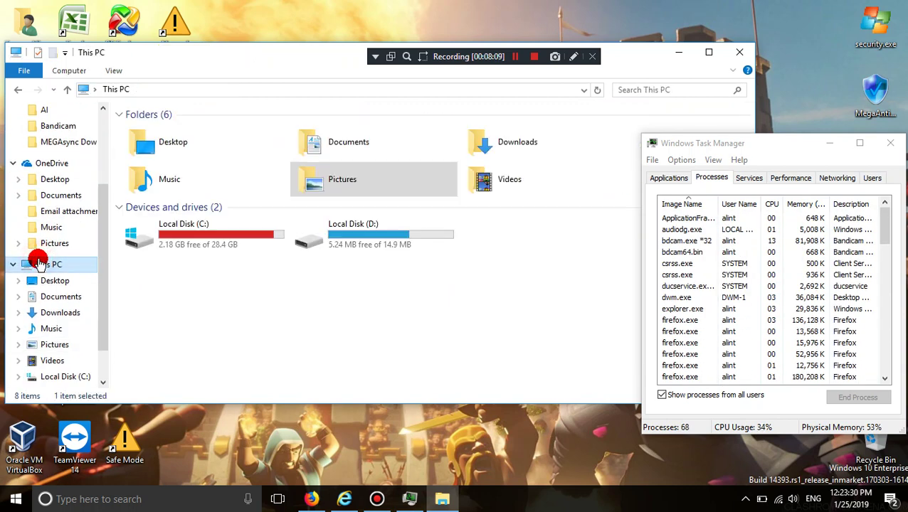
pyautogui.scroll(-1, 84, 264)
pyautogui.scroll(3, 84, 265)
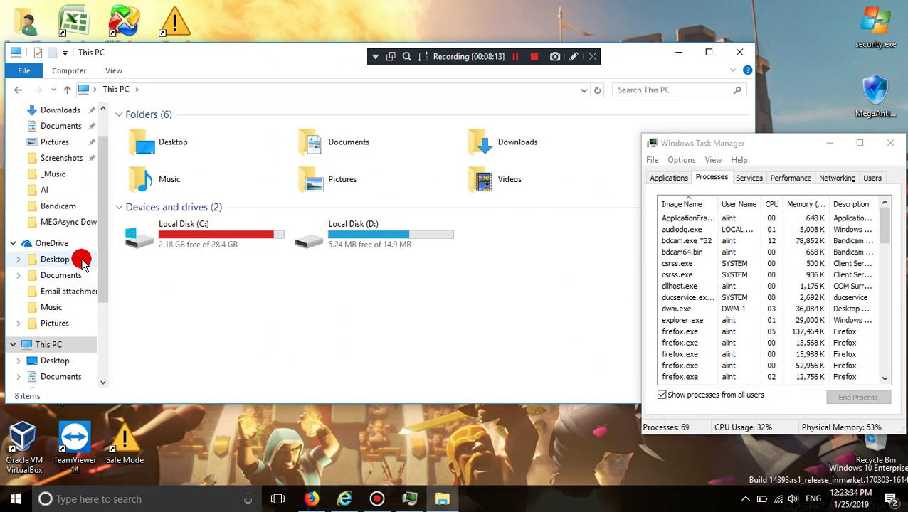
pyautogui.scroll(1, 84, 263)
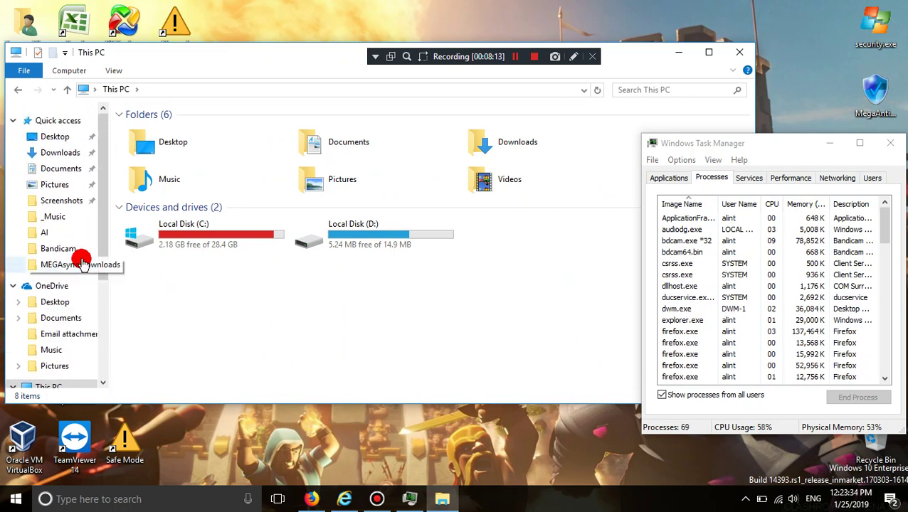
pyautogui.click(61, 169)
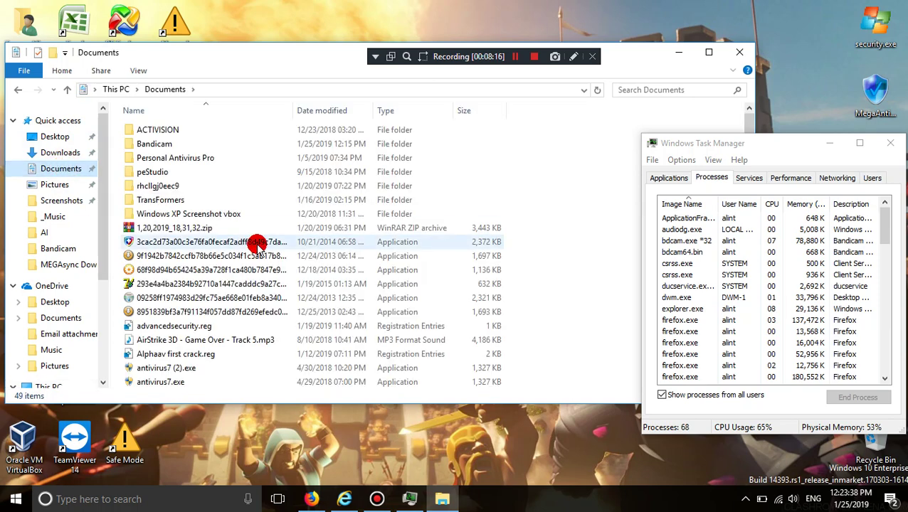
pyautogui.scroll(-10, 257, 242)
pyautogui.scroll(2, 253, 239)
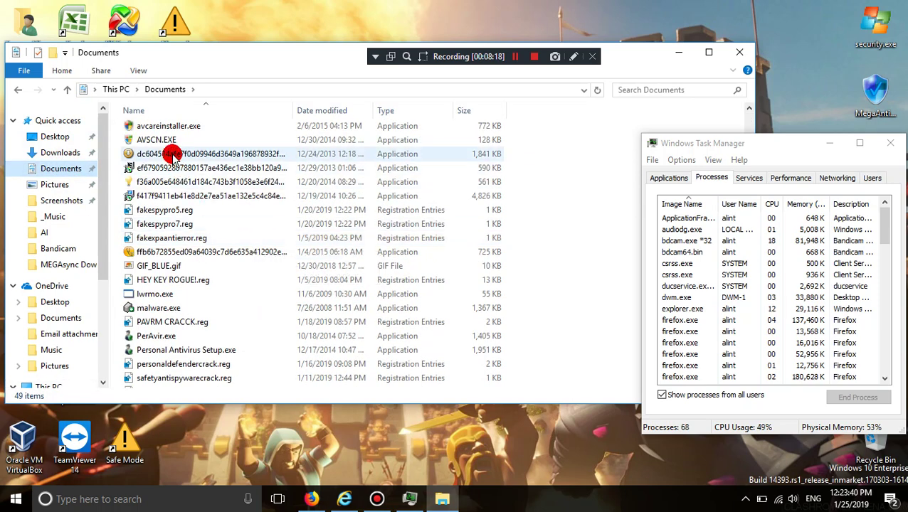
pyautogui.scroll(-1, 71, 313)
pyautogui.scroll(-1, 64, 307)
# Step: Open the Windows folder on Local Disk (C:) and search its files for the rogue's installer
pyautogui.click(45, 298)
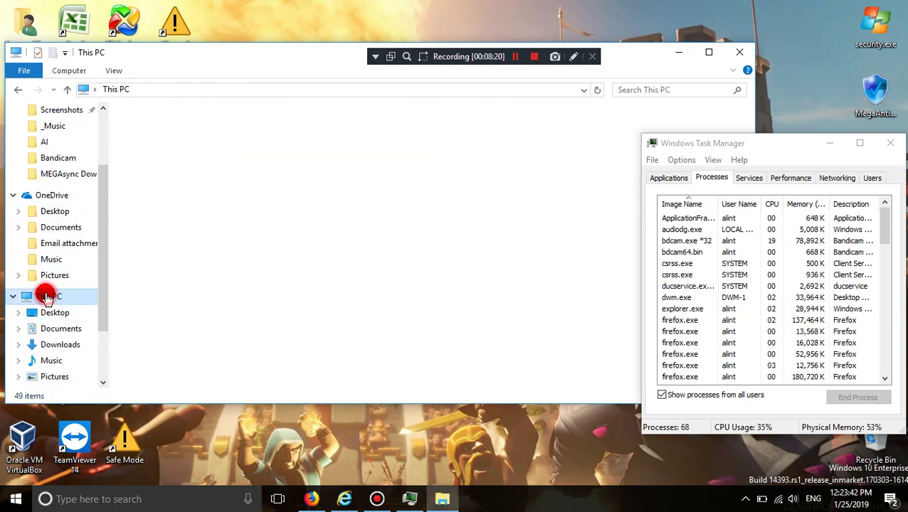
pyautogui.doubleClick(202, 237)
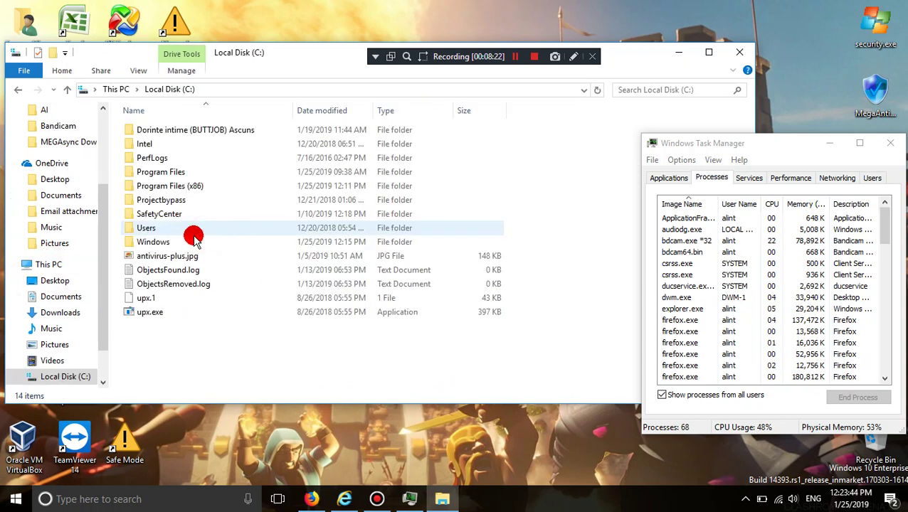
pyautogui.doubleClick(171, 242)
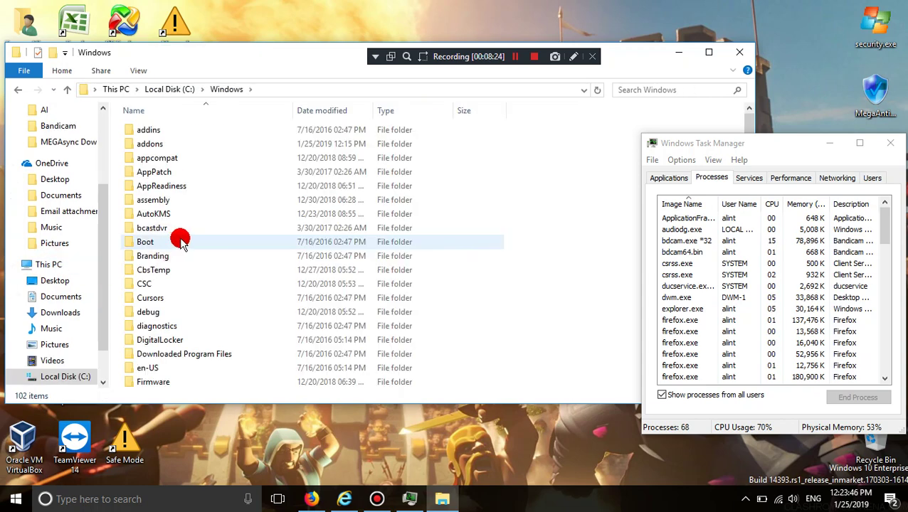
pyautogui.scroll(-18, 177, 235)
pyautogui.scroll(-7, 196, 226)
pyautogui.scroll(5, 196, 226)
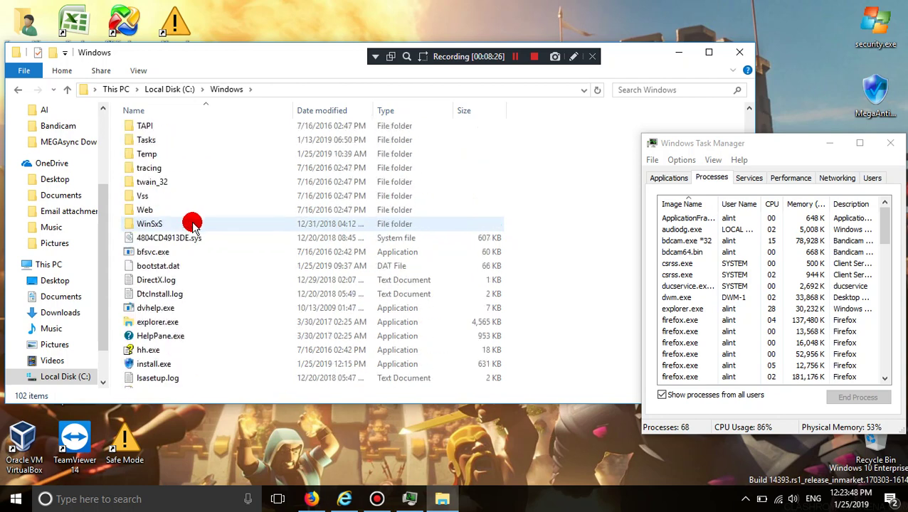
pyautogui.scroll(-3, 196, 226)
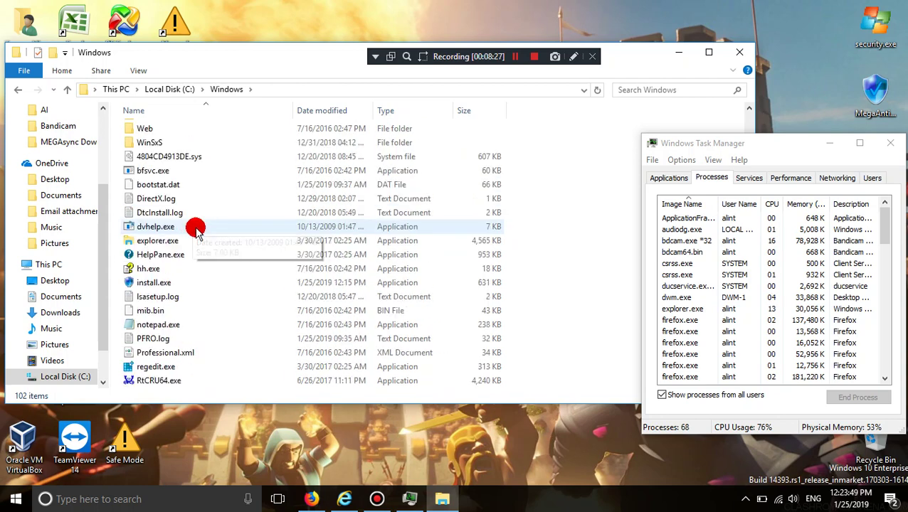
# Step: Select install.exe in the Windows folder and show its file properties
pyautogui.click(158, 283)
pyautogui.scroll(-3, 158, 284)
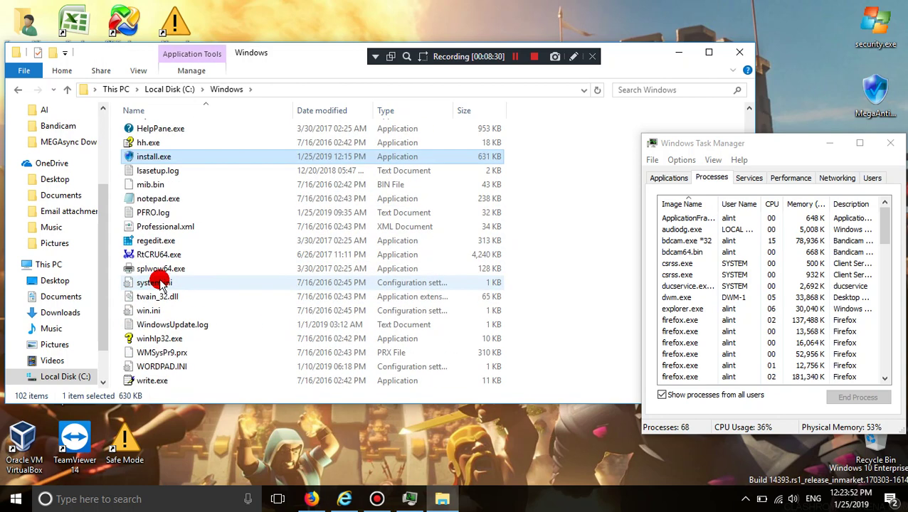
pyautogui.scroll(4, 163, 285)
pyautogui.rightClick(153, 324)
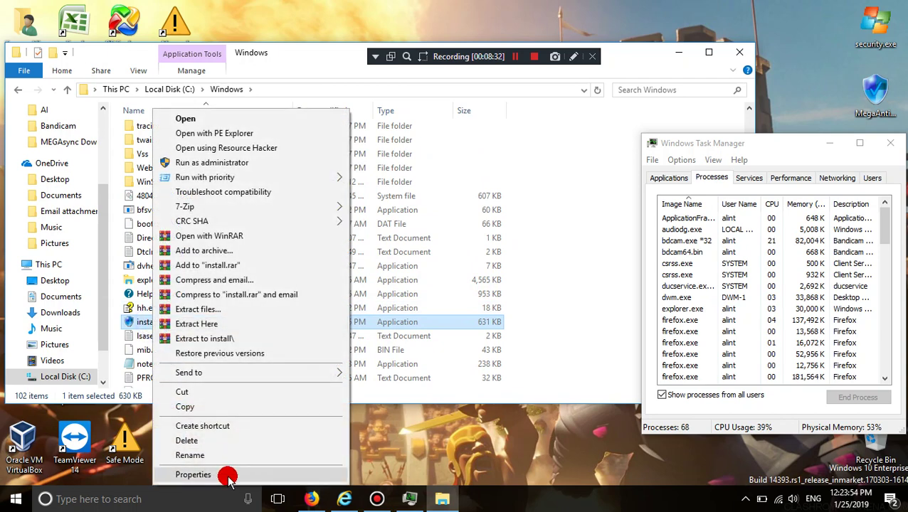
pyautogui.click(206, 476)
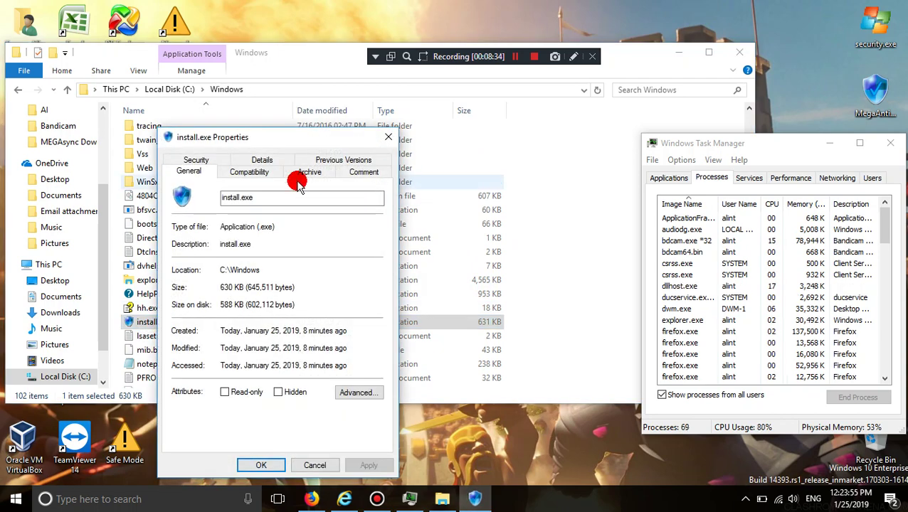
# Step: Review the compatibility, archive and comment properties of install.exe and close its properties
pyautogui.click(249, 173)
pyautogui.click(309, 174)
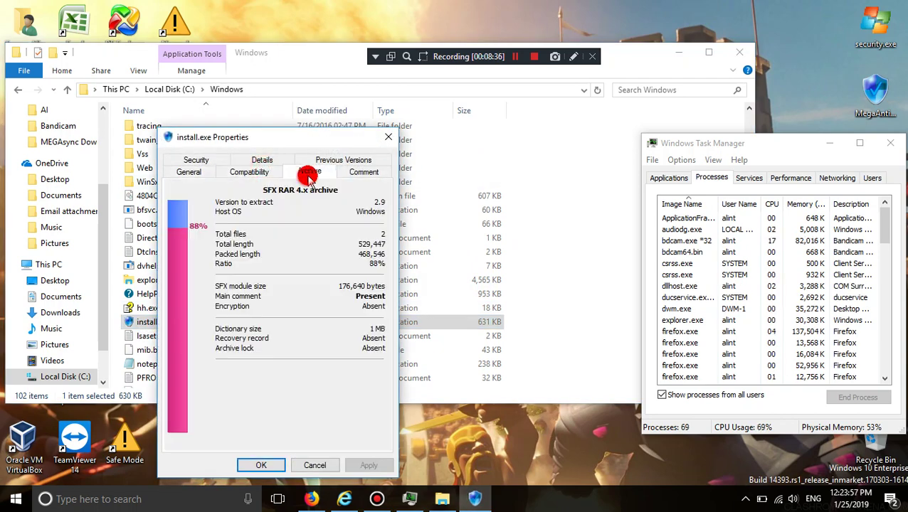
pyautogui.click(350, 175)
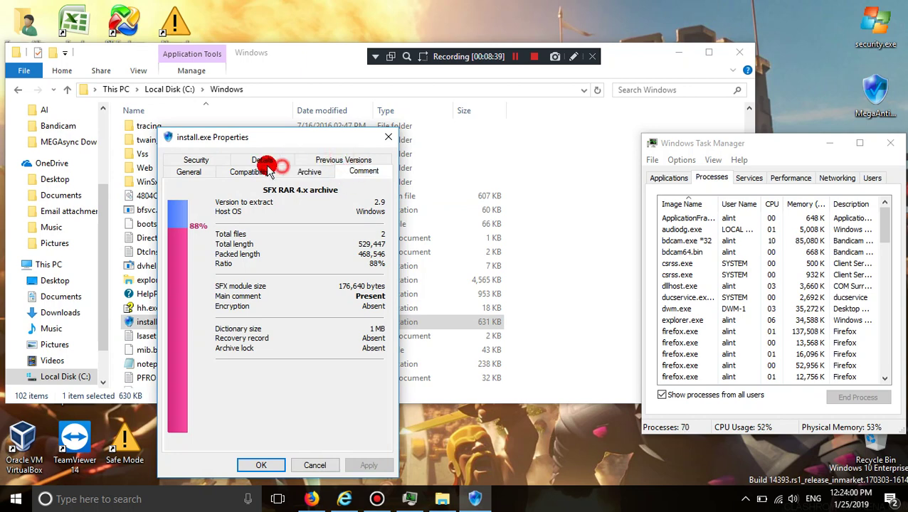
pyautogui.click(382, 145)
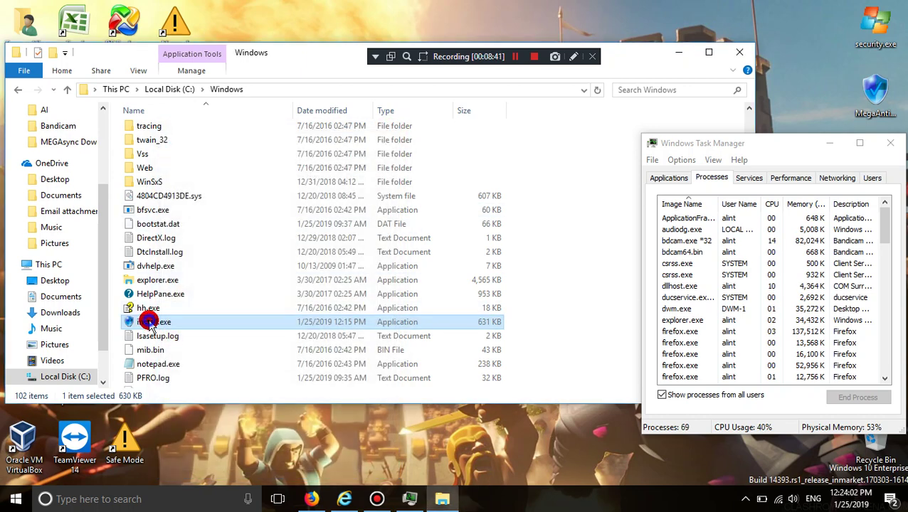
# Step: Open install.exe as an archive in 7-Zip, look inside its base folder, and close the archive
pyautogui.rightClick(153, 319)
pyautogui.moveTo(213, 206)
pyautogui.click(374, 206)
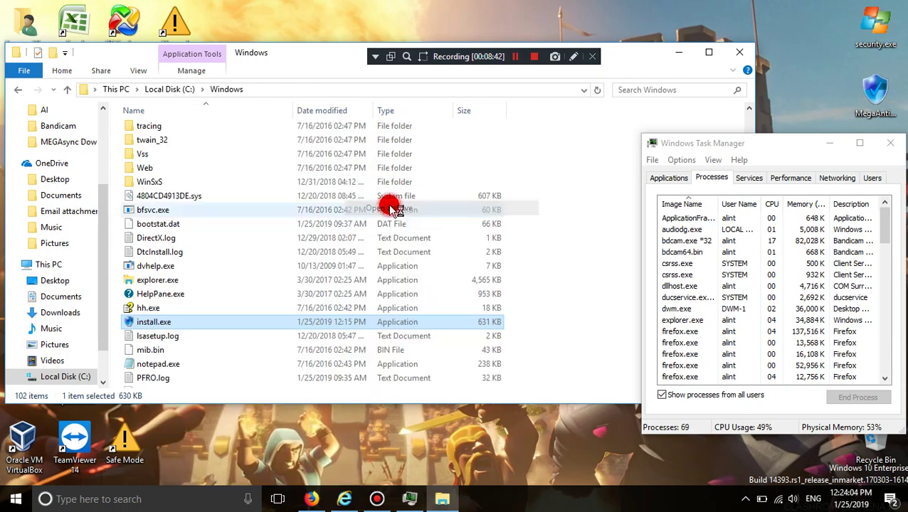
pyautogui.doubleClick(93, 208)
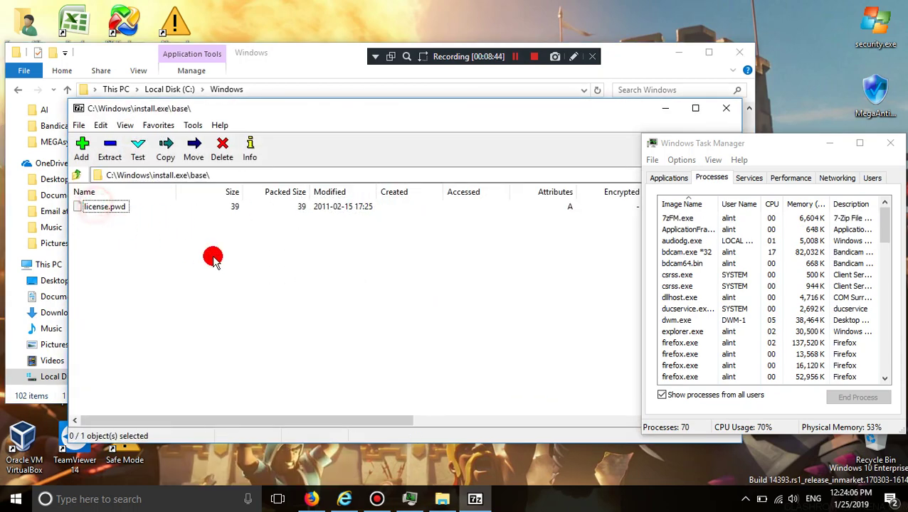
pyautogui.click(726, 109)
# Step: Check the contents of the addins and addons folders in Windows, returning to the Windows folder listing
pyautogui.scroll(20, 261, 267)
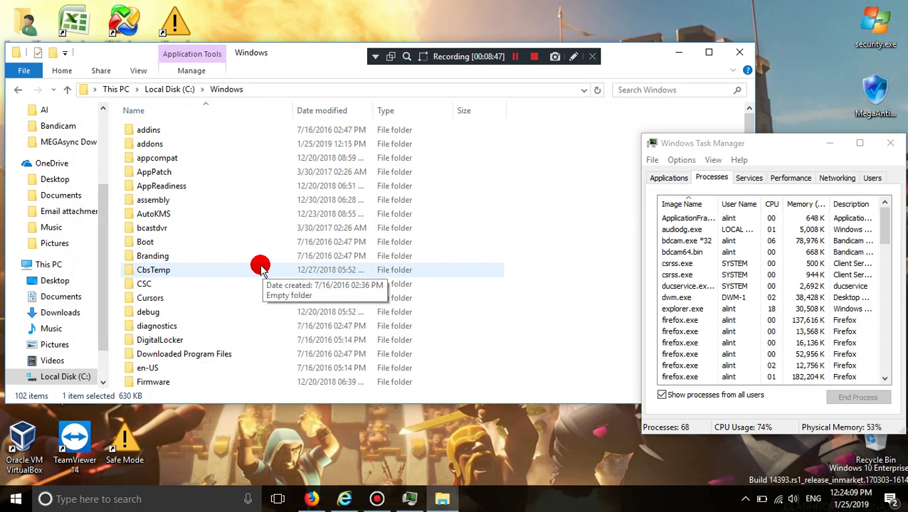
pyautogui.doubleClick(183, 129)
pyautogui.click(229, 92)
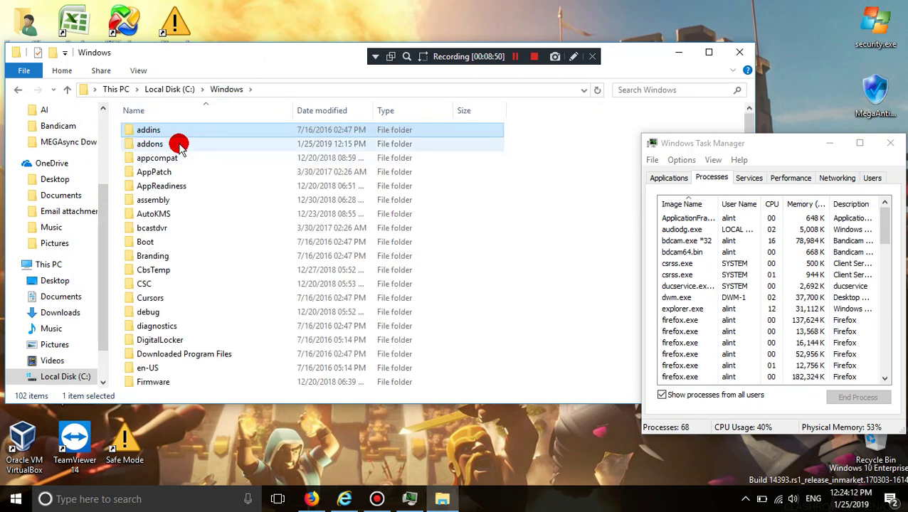
pyautogui.doubleClick(180, 143)
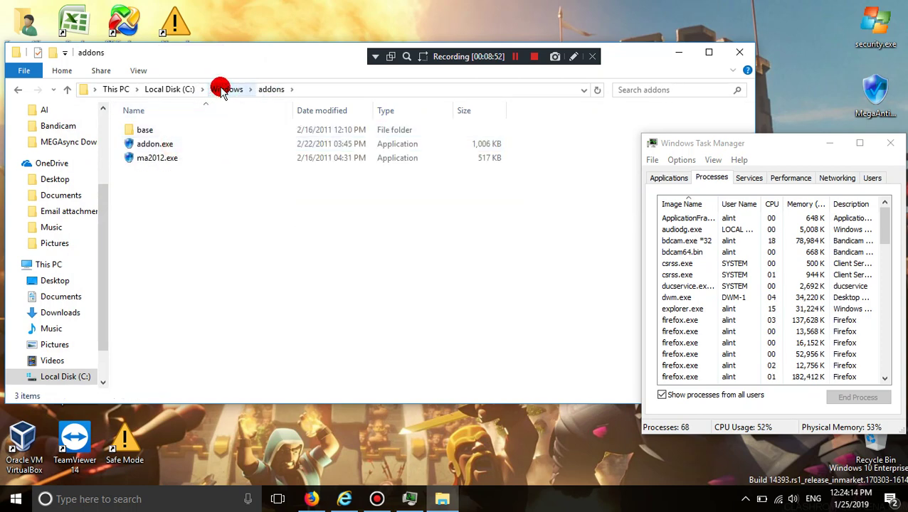
pyautogui.click(225, 90)
pyautogui.scroll(-20, 284, 285)
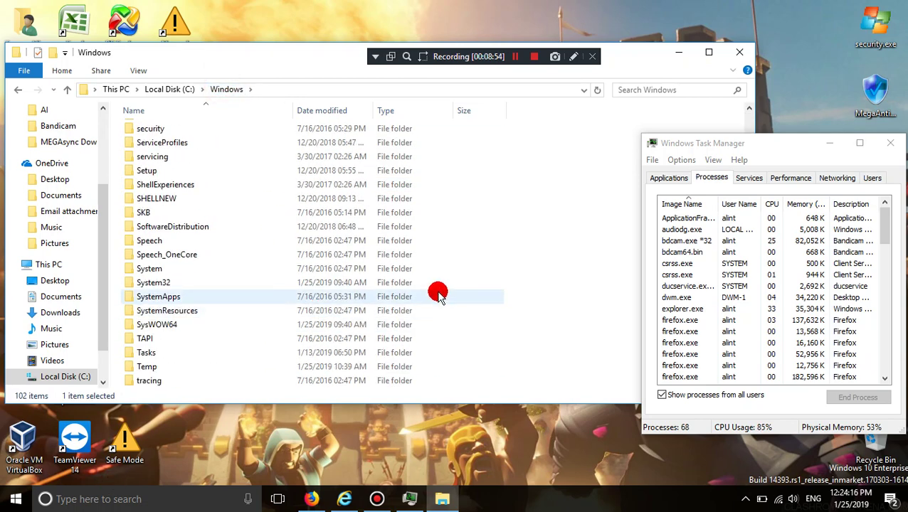
# Step: Run System Configuration and show its list of startup items
pyautogui.press('super+r')
pyautogui.write('m')
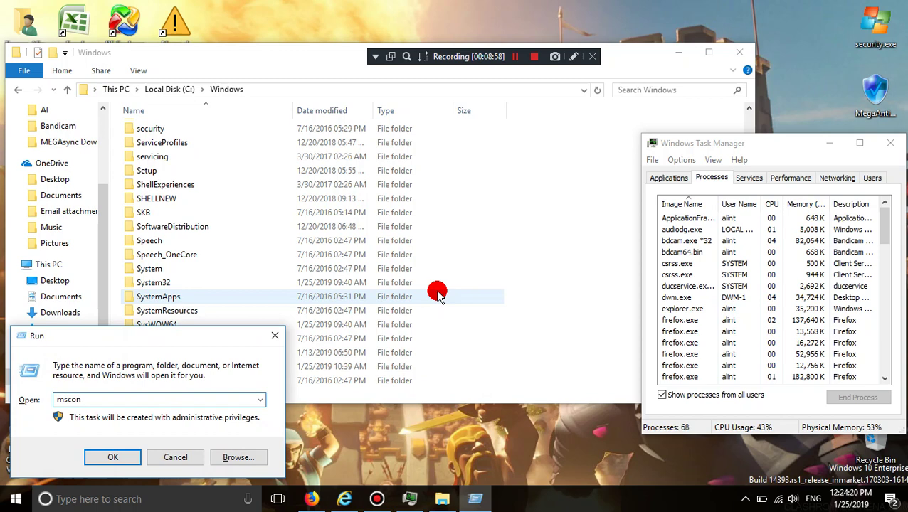
pyautogui.press('Return')
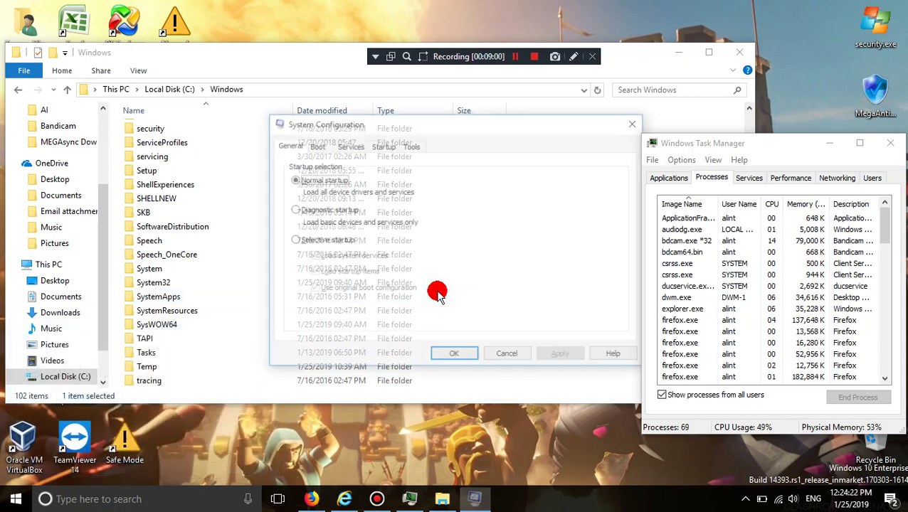
pyautogui.click(384, 142)
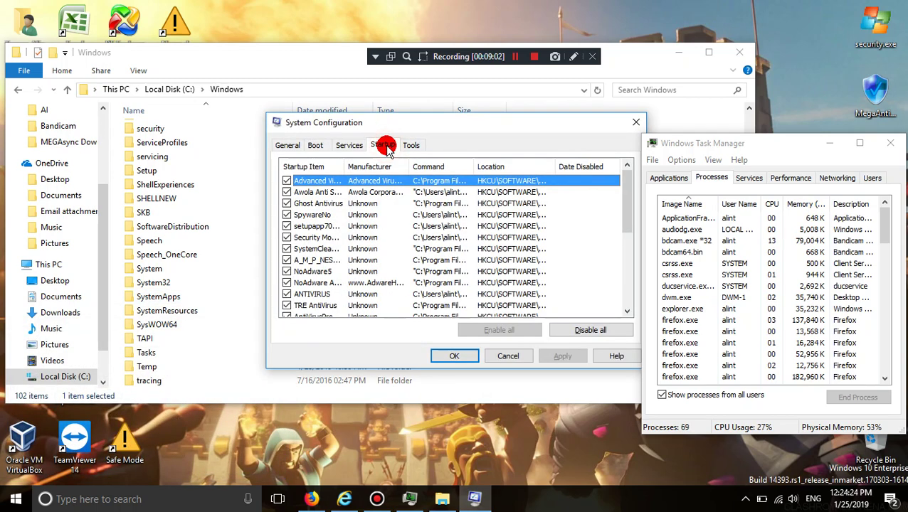
# Step: Review the startup items down to the end of the list and select the SystemStart entry
pyautogui.scroll(-5, 431, 184)
pyautogui.scroll(-1, 430, 221)
pyautogui.scroll(4, 427, 222)
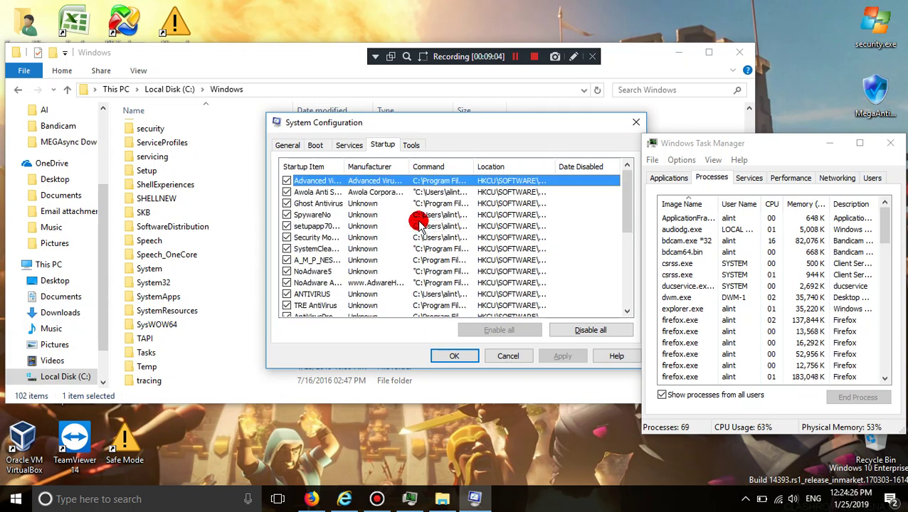
pyautogui.scroll(-2, 423, 223)
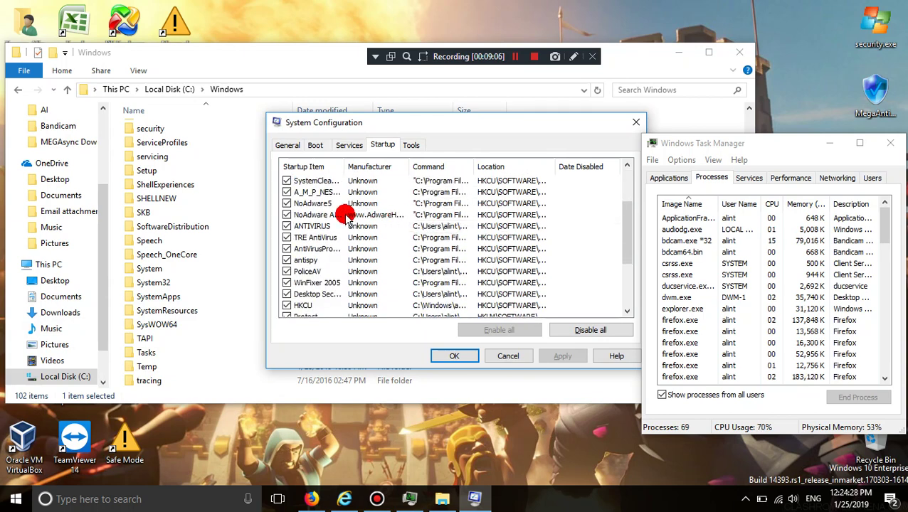
pyautogui.scroll(-3, 369, 221)
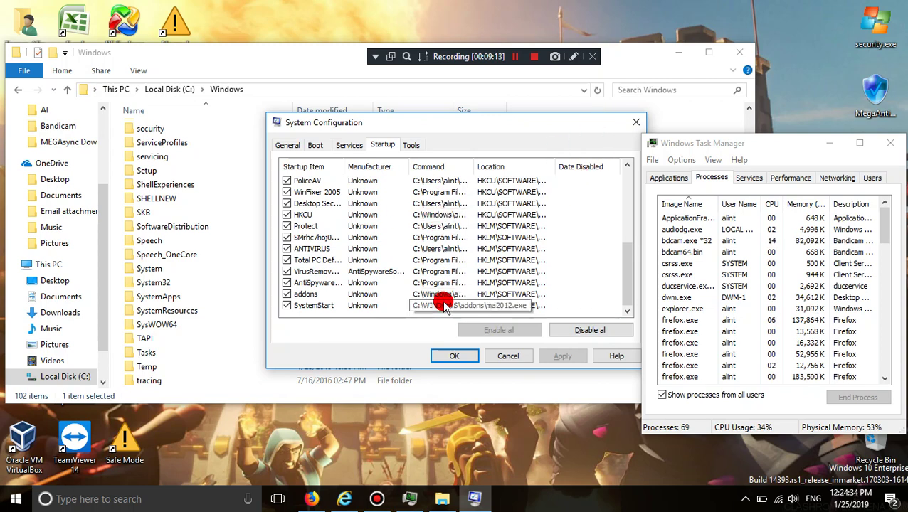
pyautogui.click(446, 305)
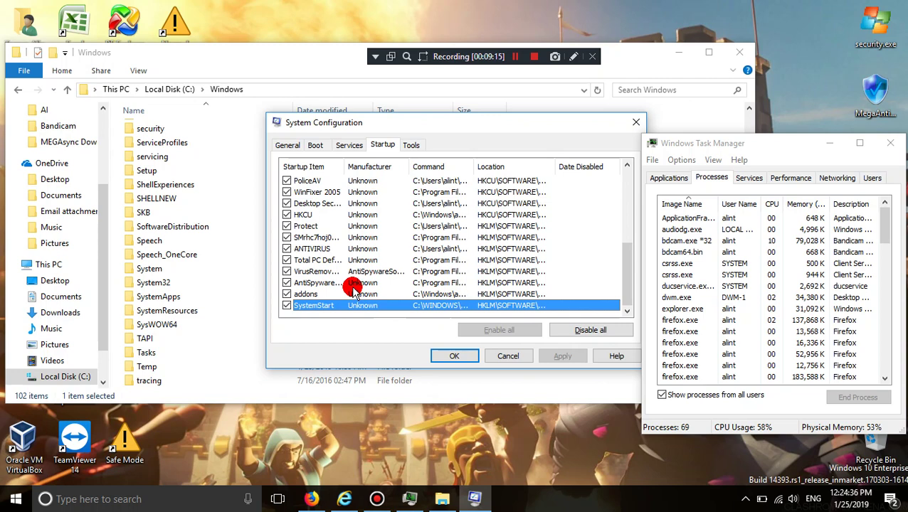
# Step: Switch to Registry Editor and view the values of the 647A1F6F3CC3CA6704AA4D879AB90BDC key under HKEY_CURRENT_USER\SOFTWARE
pyautogui.press('super+r')
pyautogui.write('regedit')
pyautogui.press('Return')
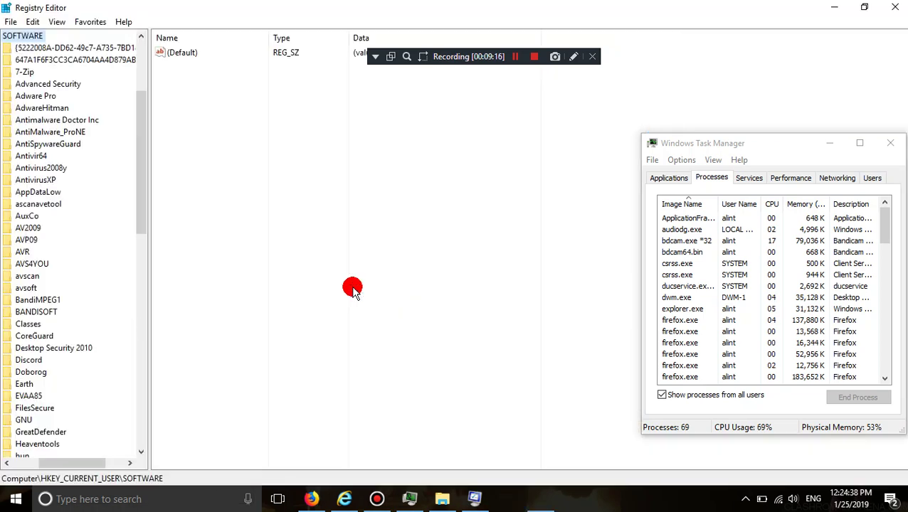
pyautogui.click(64, 60)
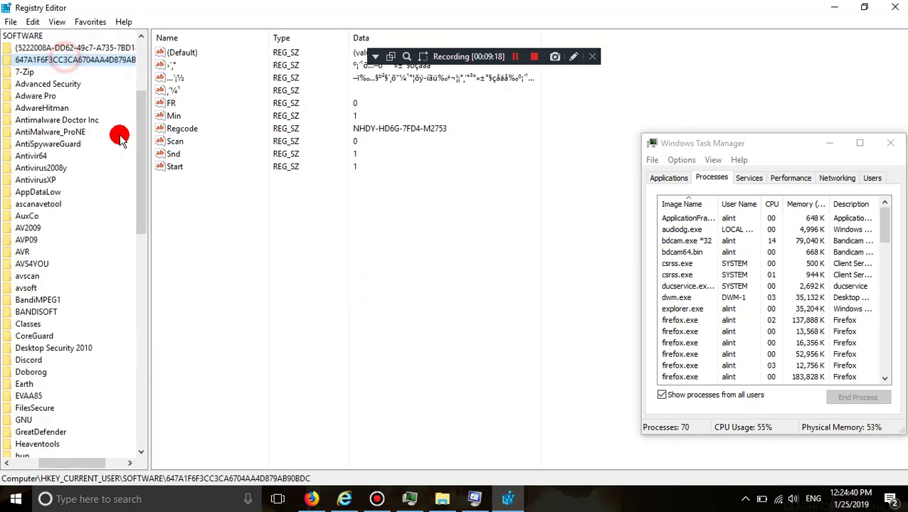
pyautogui.moveTo(74, 463); pyautogui.dragTo(48, 463)
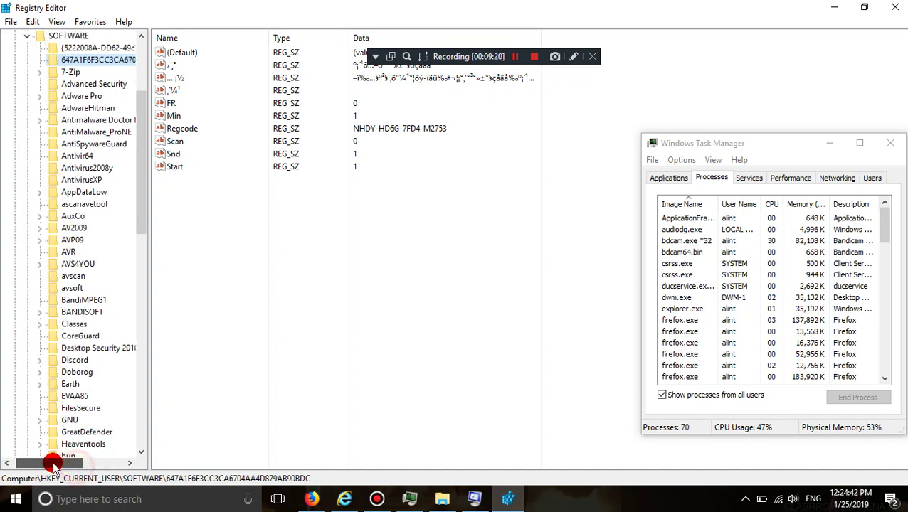
# Step: Browse the HKEY_CURRENT_USER\SOFTWARE subkeys for traces of the rogue, viewing the Desktop Security 2010 key
pyautogui.scroll(2, 128, 80)
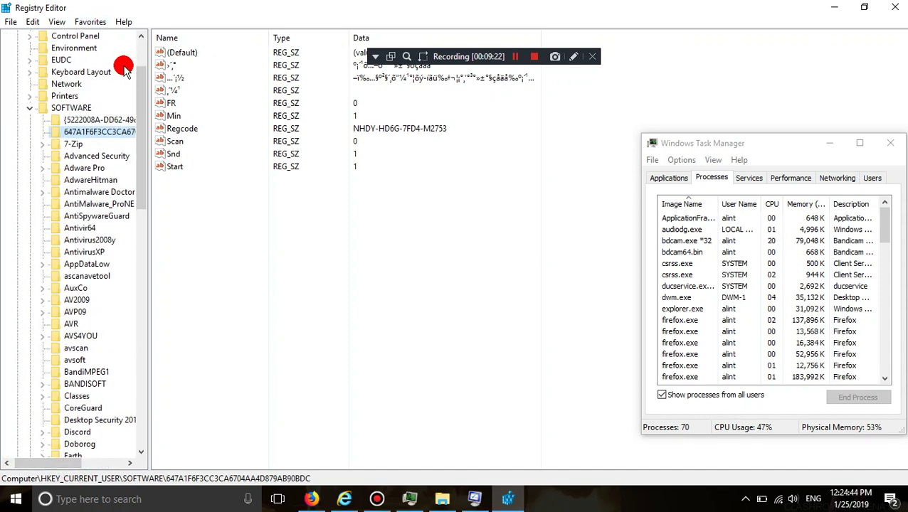
pyautogui.scroll(-2, 82, 143)
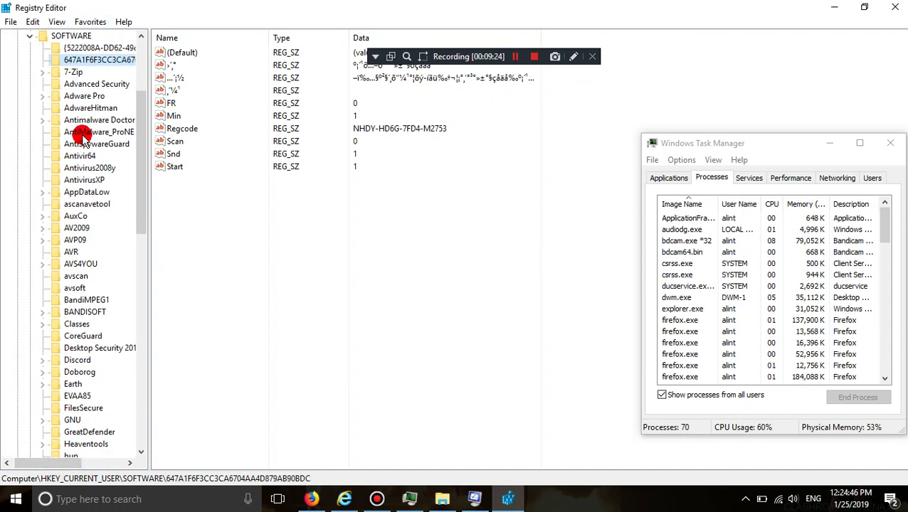
pyautogui.scroll(-1, 85, 171)
pyautogui.click(106, 313)
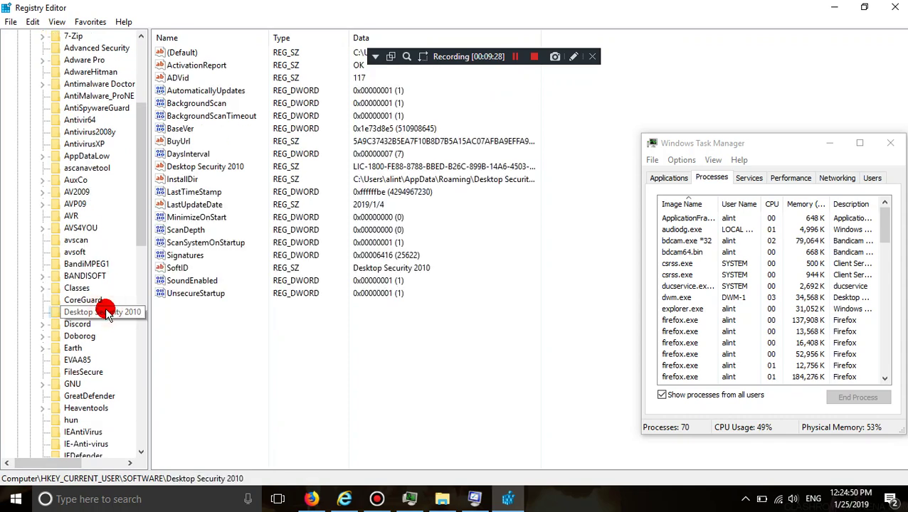
pyautogui.scroll(-2, 98, 302)
pyautogui.scroll(-1, 98, 301)
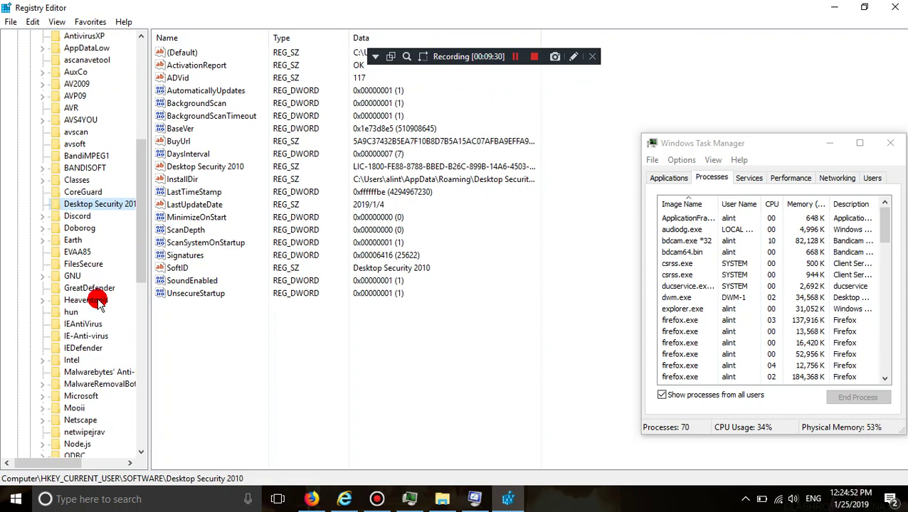
pyautogui.scroll(-13, 79, 400)
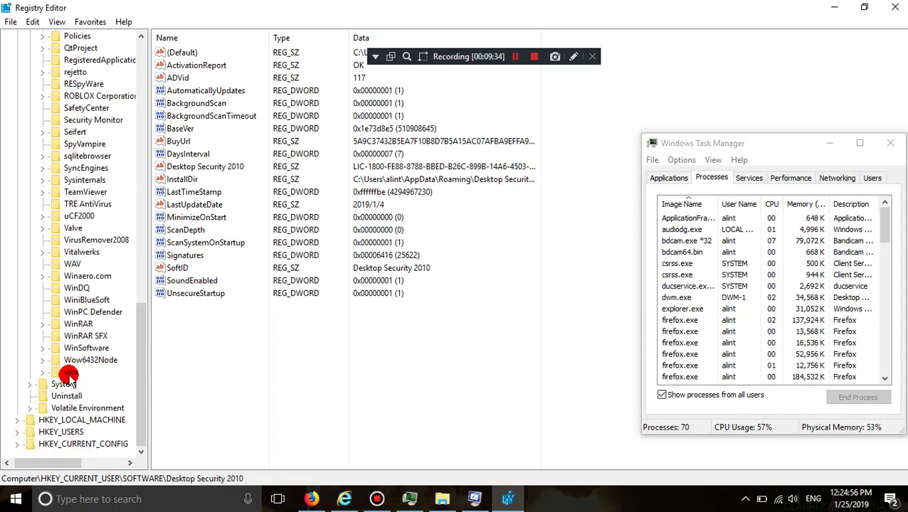
# Step: Expand HKEY_LOCAL_MACHINE\SOFTWARE\WOW6432Node to list its subkeys
pyautogui.doubleClick(86, 420)
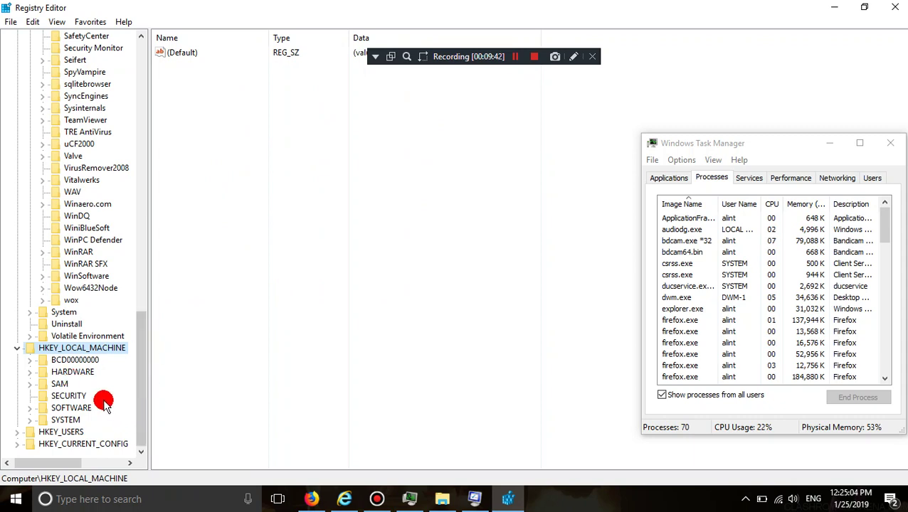
pyautogui.click(71, 397)
pyautogui.click(81, 408)
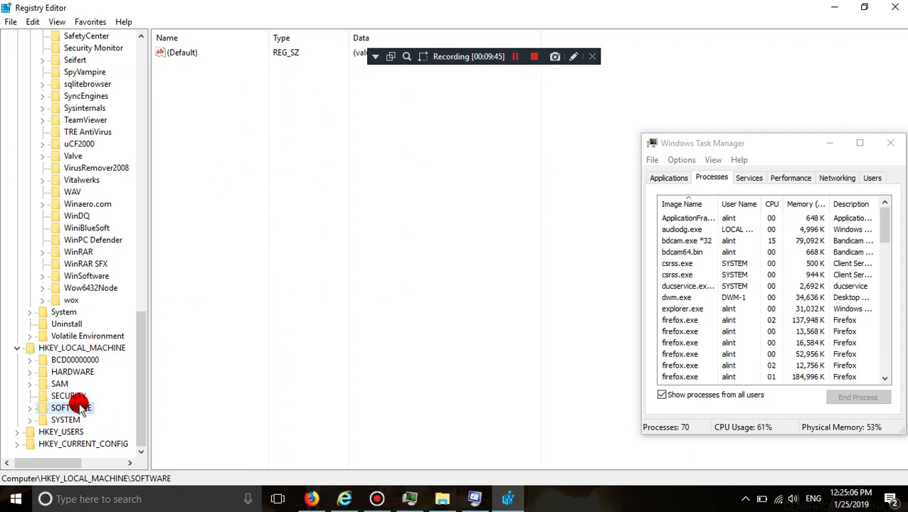
pyautogui.doubleClick(82, 409)
pyautogui.scroll(-1, 87, 405)
pyautogui.doubleClick(89, 405)
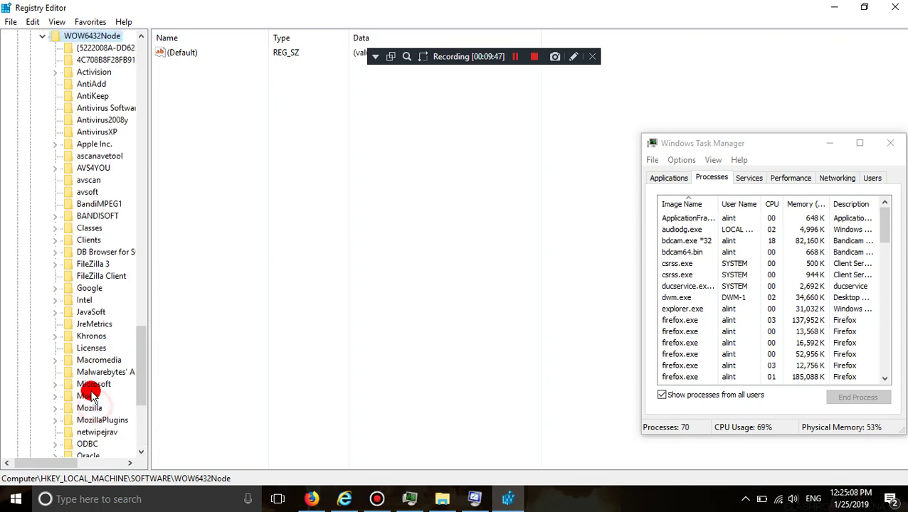
# Step: Inspect the 4C708B8F28FB916478FDEF6514EAD654, Licenses and WinSoftware keys under WOW6432Node
pyautogui.click(104, 61)
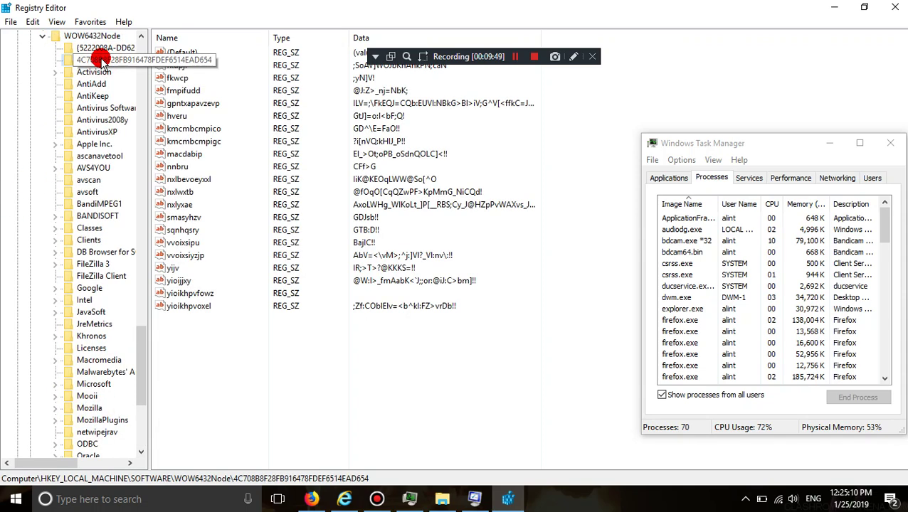
pyautogui.scroll(-1, 64, 345)
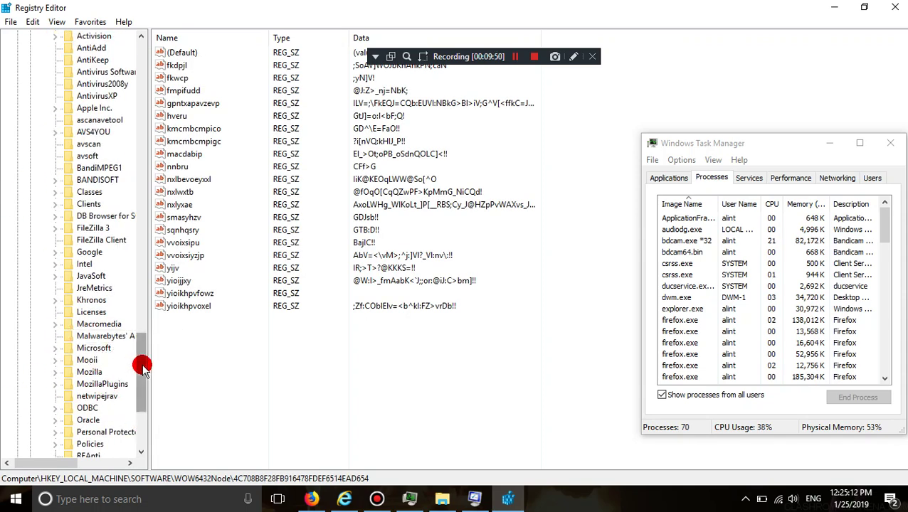
pyautogui.click(96, 312)
pyautogui.scroll(-5, 99, 309)
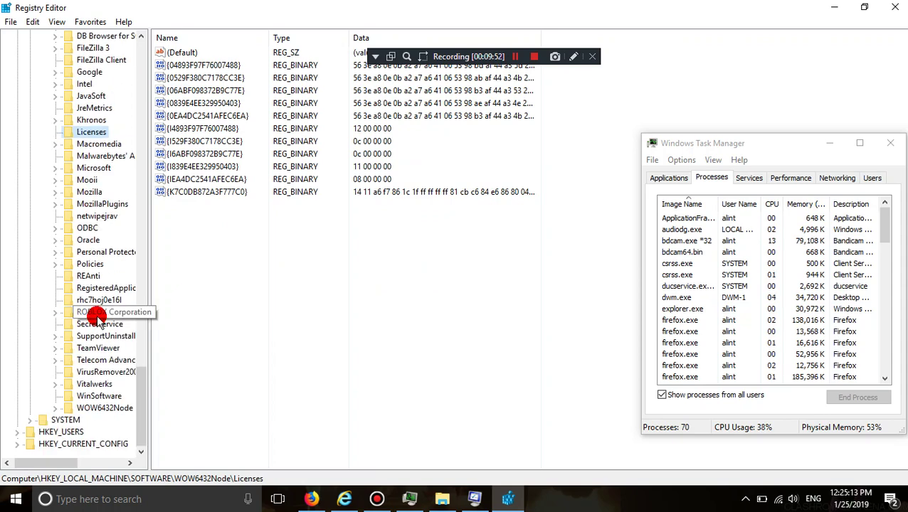
pyautogui.click(100, 396)
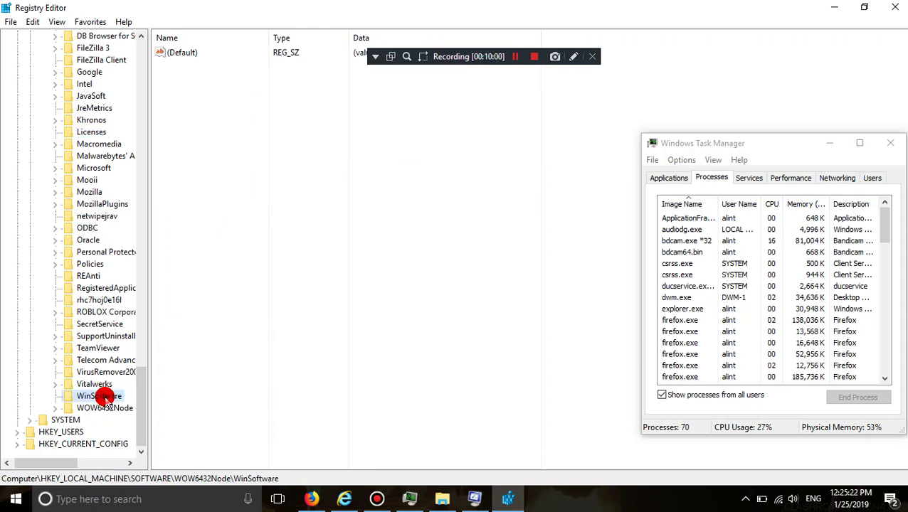
# Step: Check the Microsoft key in the nested WOW6432Node, collapse that node, and view the Malwarebytes' Anti-Malware key
pyautogui.doubleClick(114, 409)
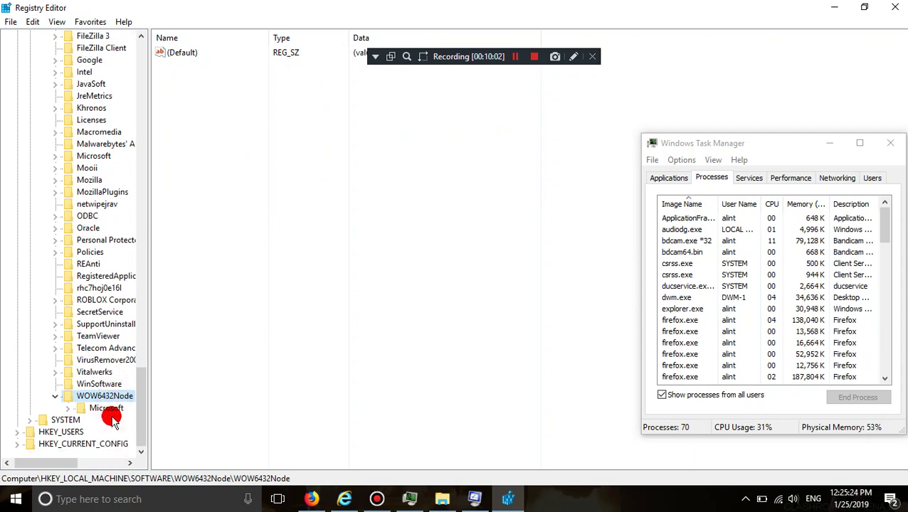
pyautogui.doubleClick(112, 408)
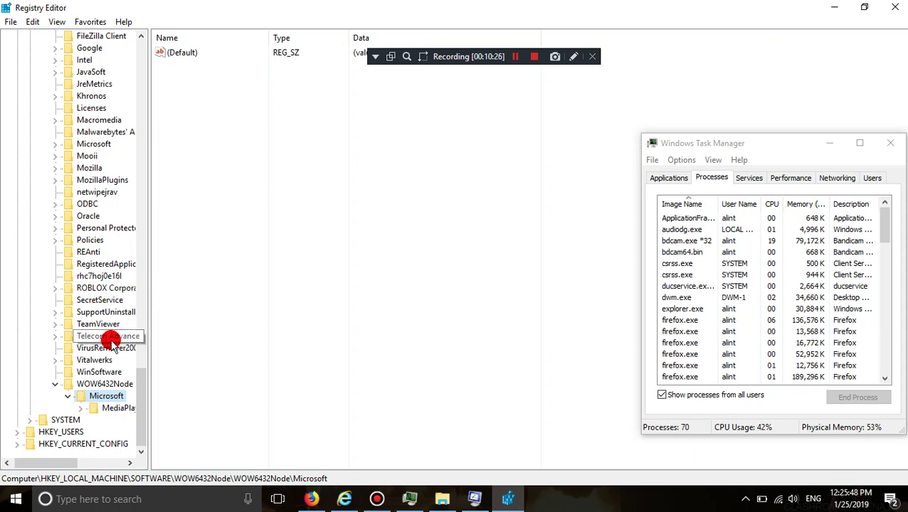
pyautogui.doubleClick(104, 385)
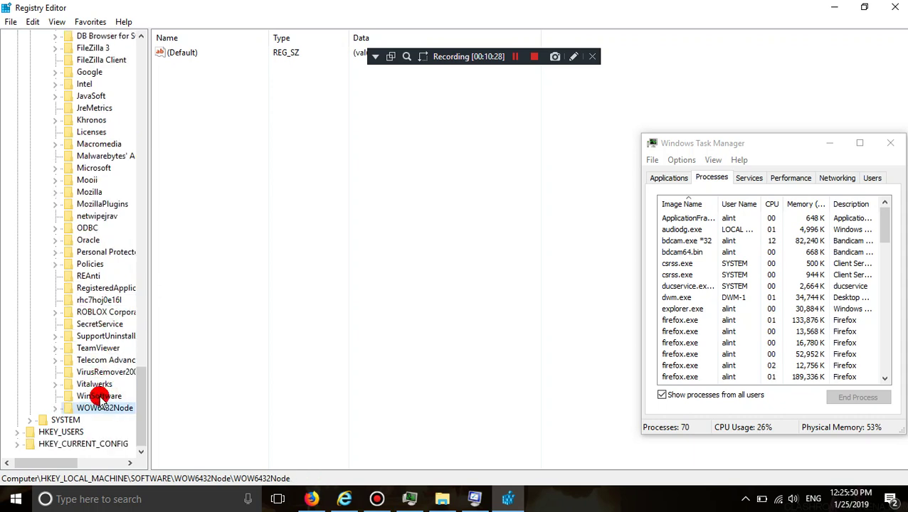
pyautogui.click(71, 156)
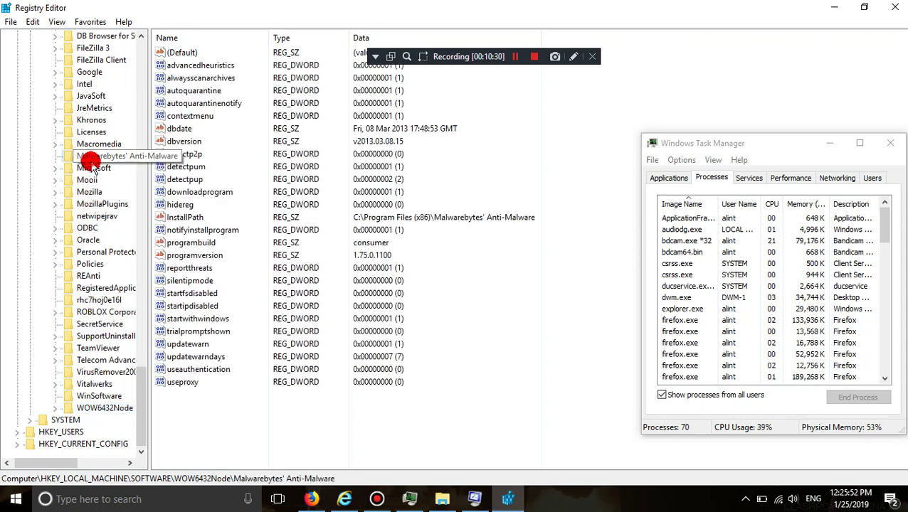
# Step: Expand the Microsoft, Windows NT and CurrentVersion keys under WOW6432Node to look through the CurrentVersion subkeys
pyautogui.doubleClick(93, 167)
pyautogui.scroll(3, 113, 131)
pyautogui.click(107, 131)
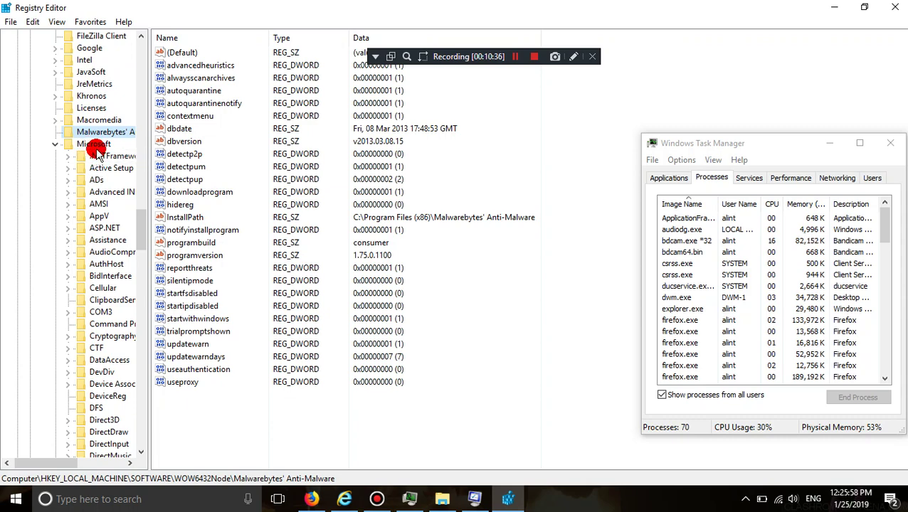
pyautogui.click(100, 240)
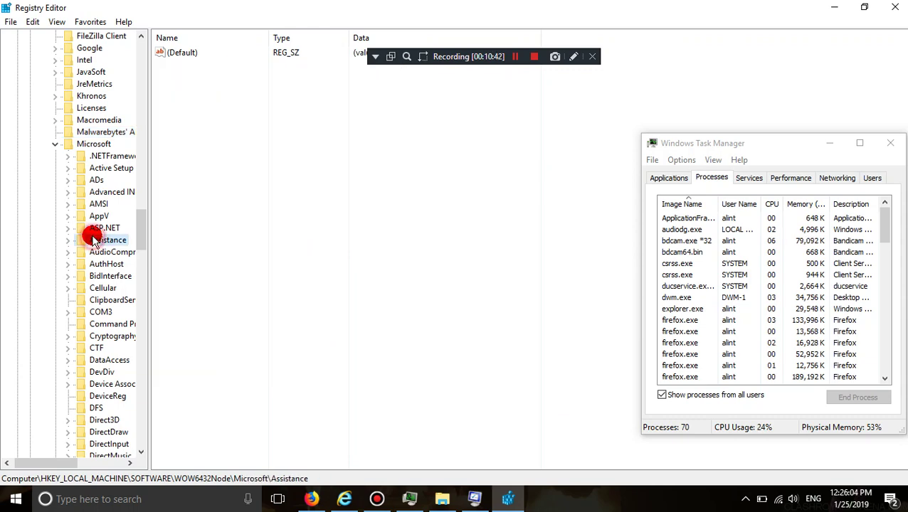
pyautogui.scroll(-18, 92, 242)
pyautogui.scroll(-20, 103, 313)
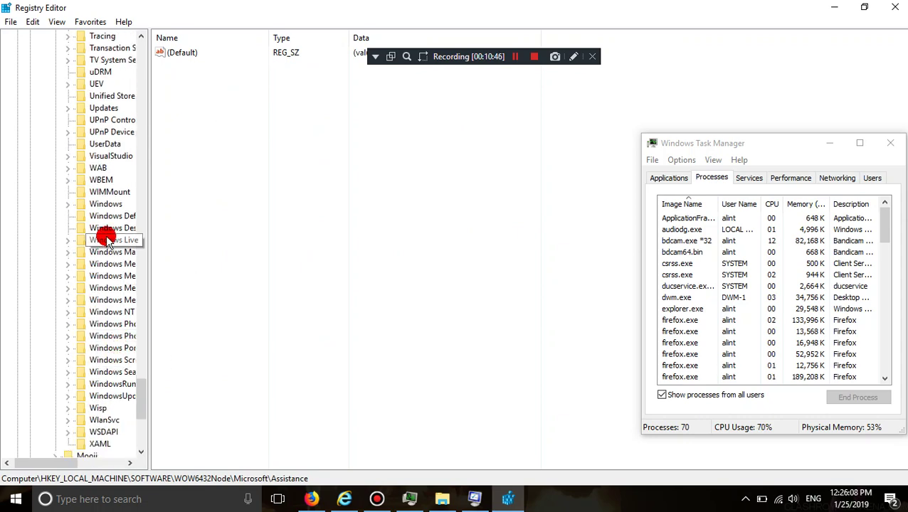
pyautogui.doubleClick(125, 312)
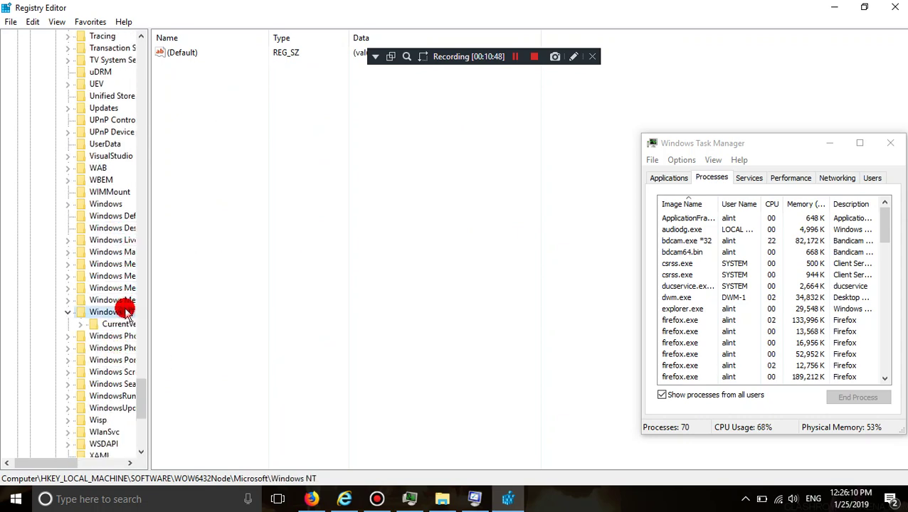
pyautogui.doubleClick(122, 321)
pyautogui.scroll(3, 123, 285)
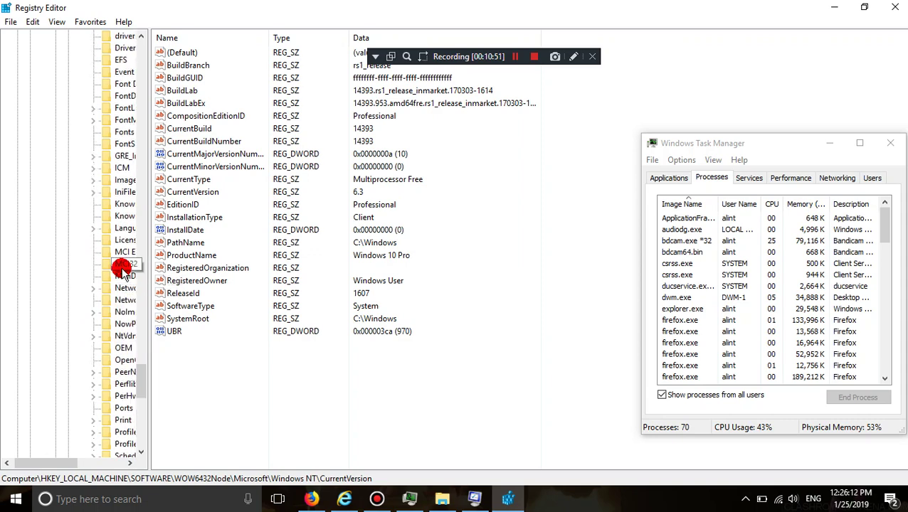
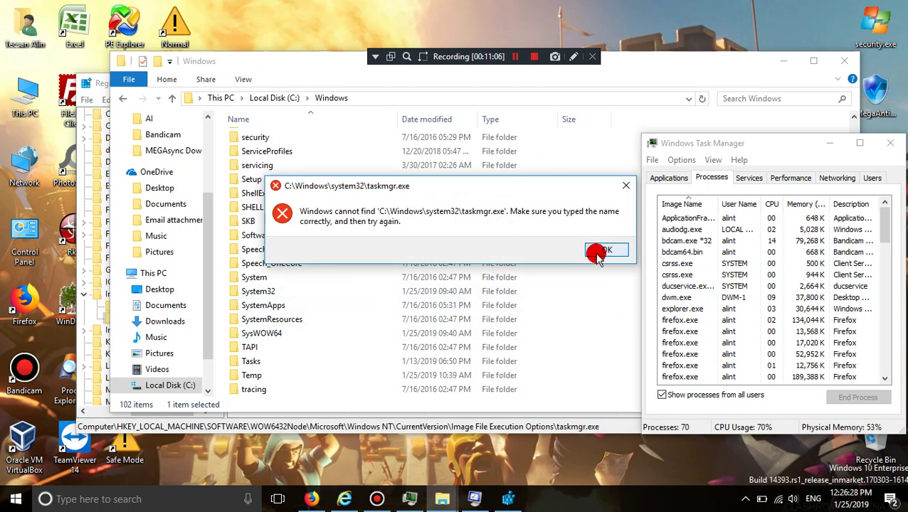
# Step: Dismiss the taskmgr.exe error and look through the running processes in Windows Task Manager
pyautogui.click(596, 252)
pyautogui.scroll(-15, 705, 260)
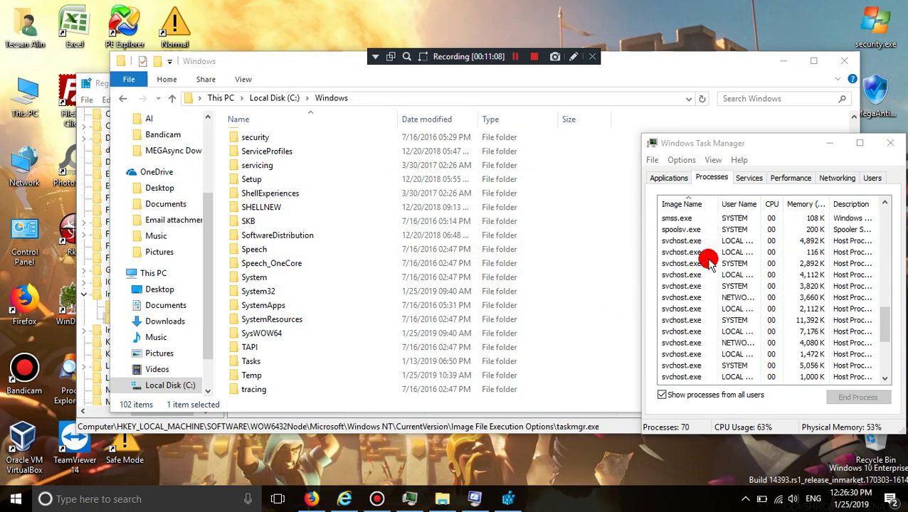
pyautogui.scroll(15, 720, 264)
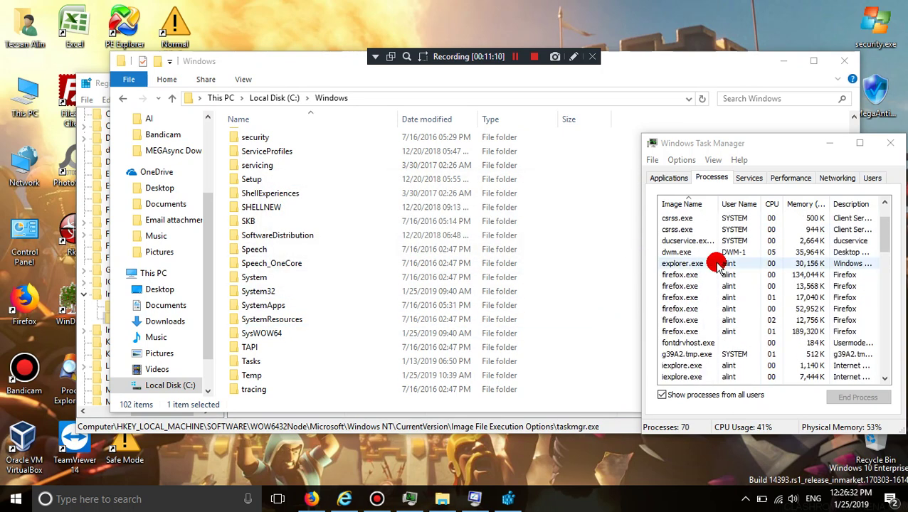
# Step: Open Local Disk (C:) from This PC in a new File Explorer window
pyautogui.doubleClick(25, 98)
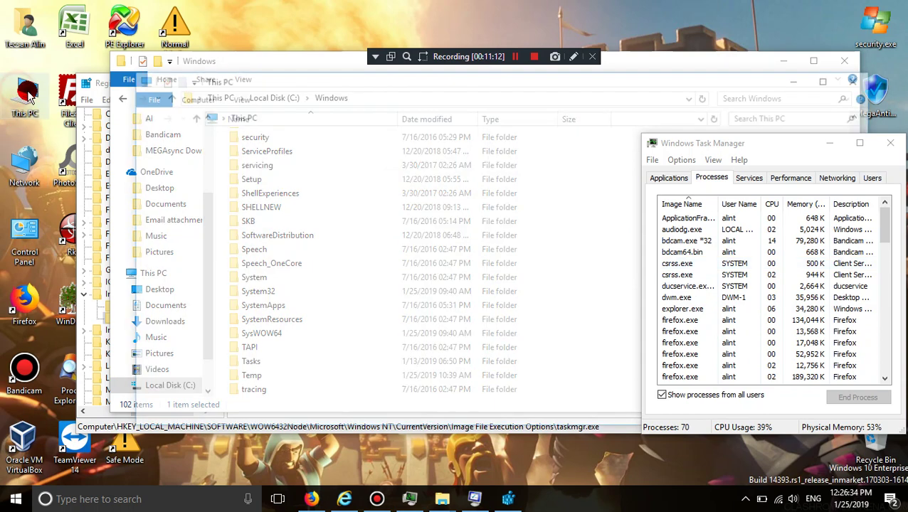
pyautogui.click(273, 266)
pyautogui.doubleClick(272, 266)
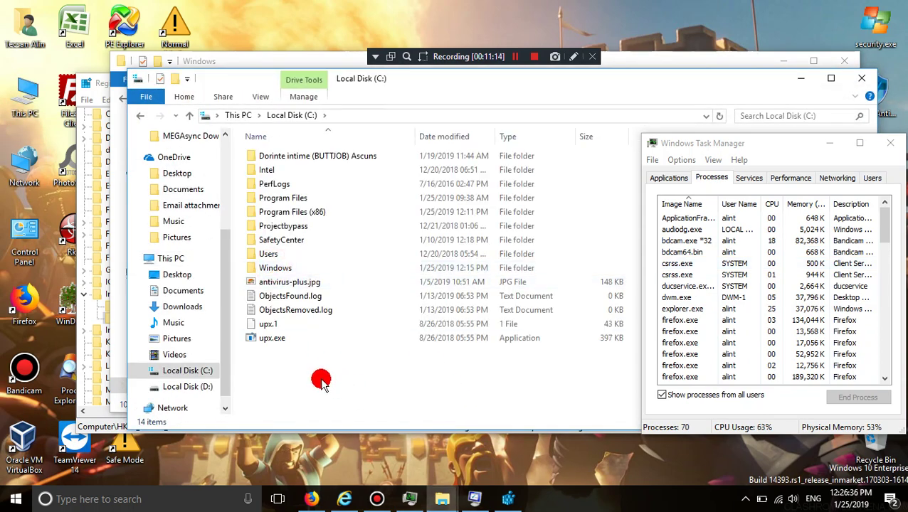
# Step: Search the view, sharing, drive management and home commands of the Local Disk (C:) window for folder options
pyautogui.rightClick(321, 372)
pyautogui.click(256, 96)
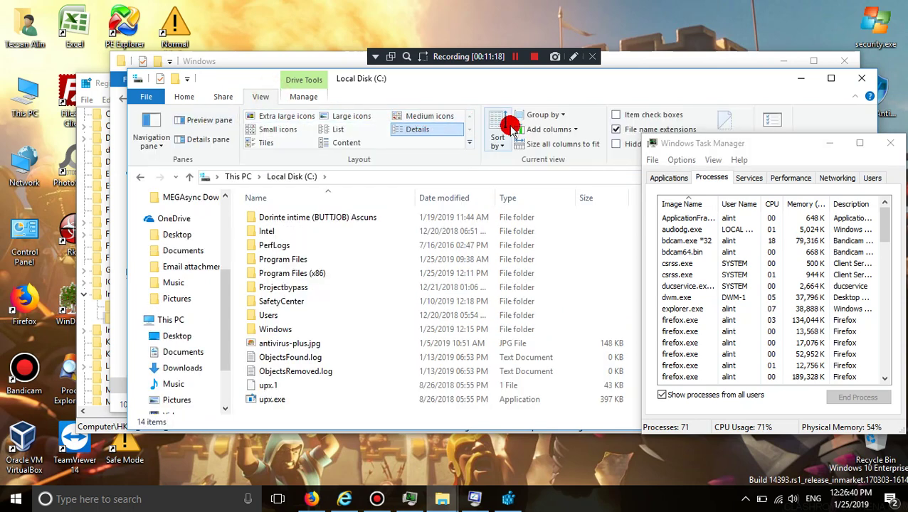
pyautogui.click(223, 97)
pyautogui.click(302, 96)
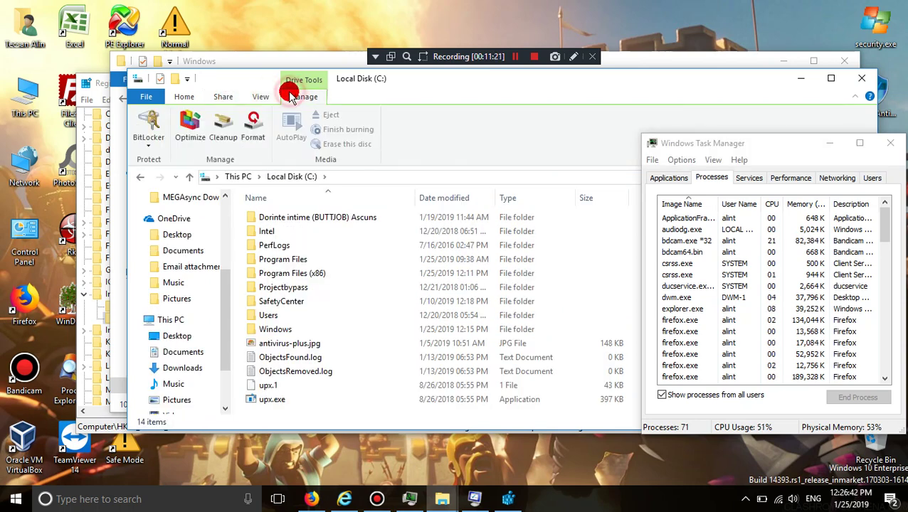
pyautogui.click(264, 98)
pyautogui.click(302, 97)
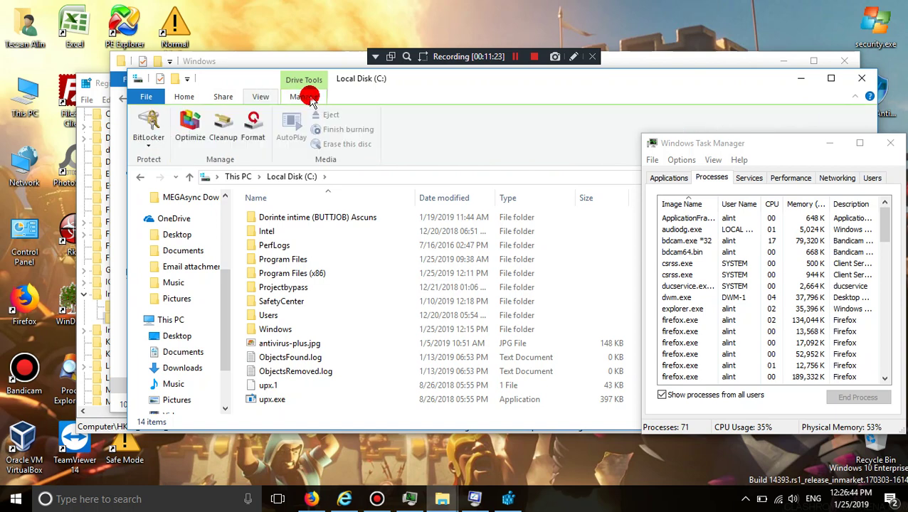
pyautogui.click(262, 96)
pyautogui.click(316, 100)
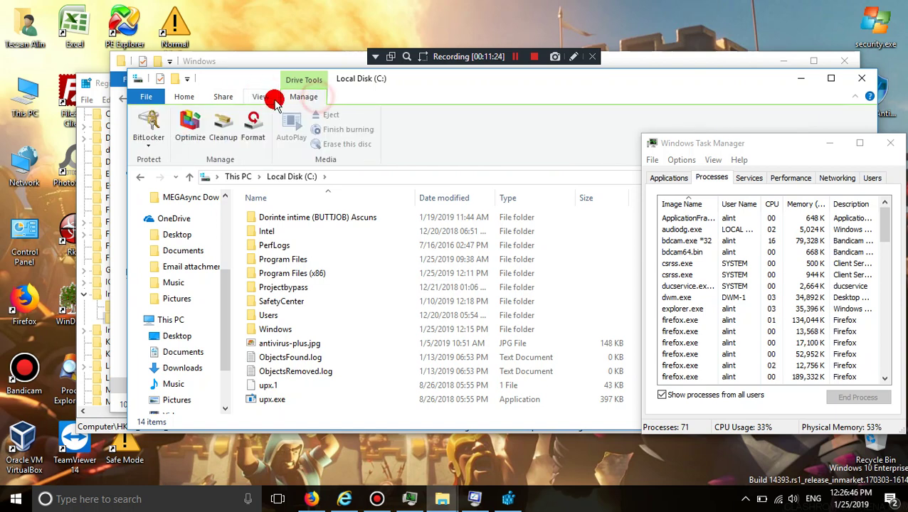
pyautogui.click(254, 96)
pyautogui.click(306, 99)
pyautogui.click(267, 99)
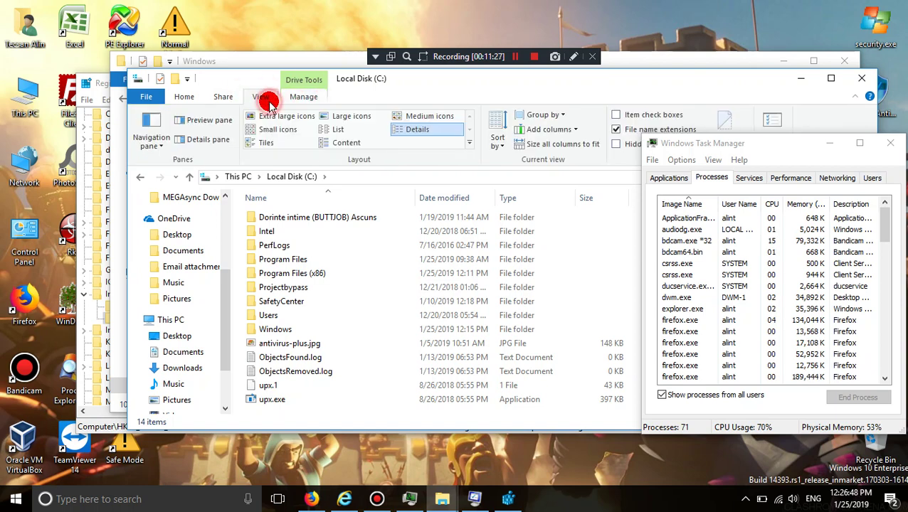
pyautogui.click(211, 97)
pyautogui.click(198, 98)
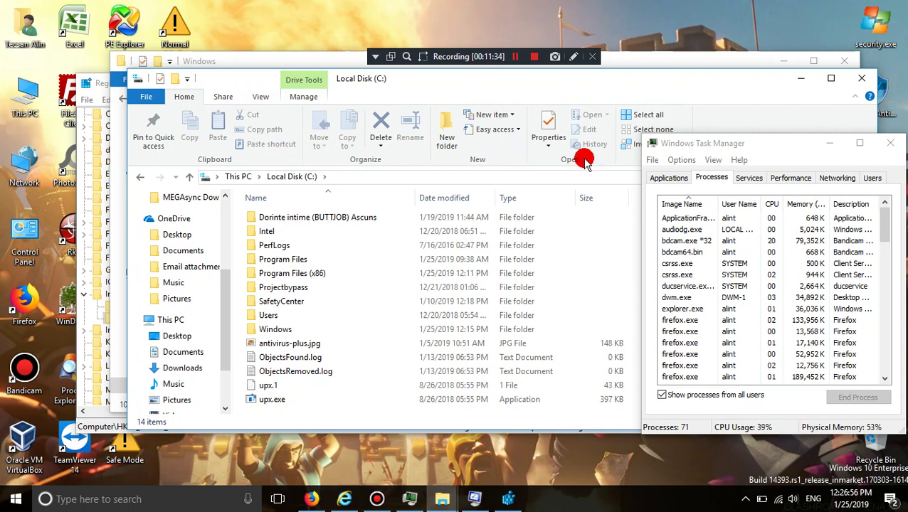
pyautogui.click(260, 97)
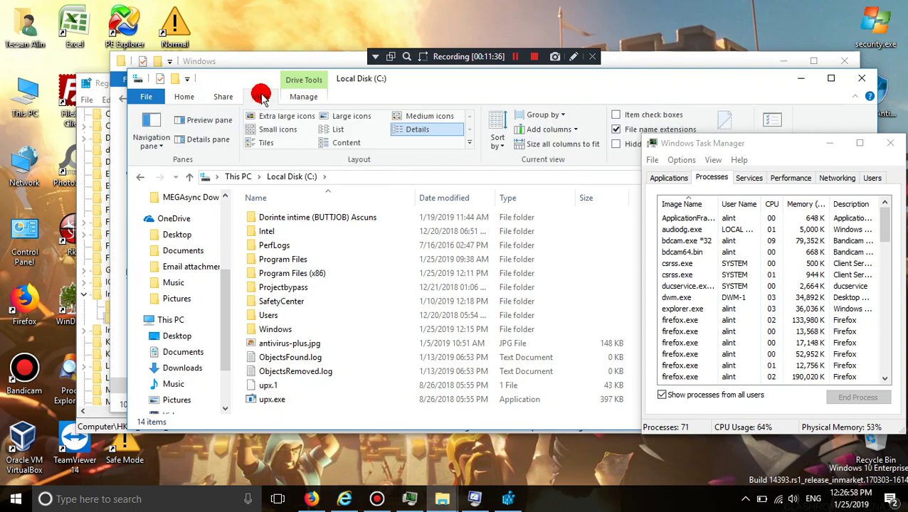
pyautogui.click(313, 100)
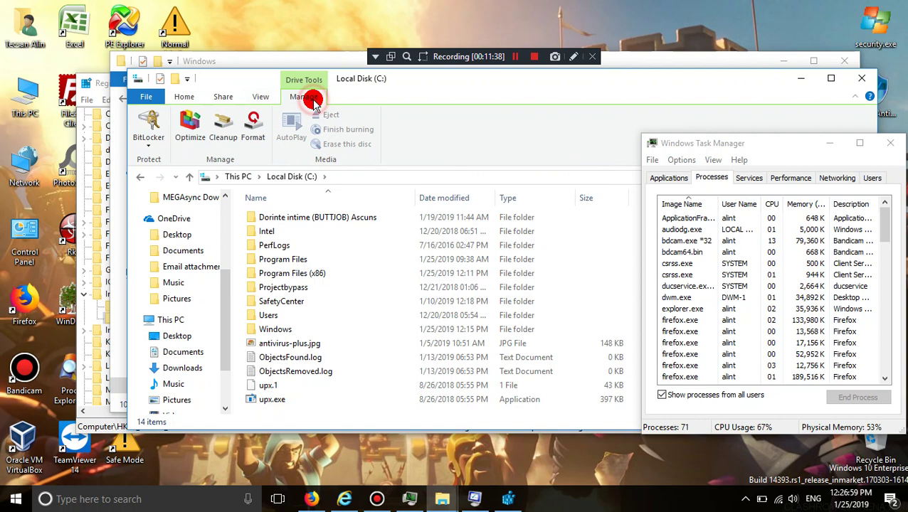
pyautogui.click(217, 100)
pyautogui.click(197, 97)
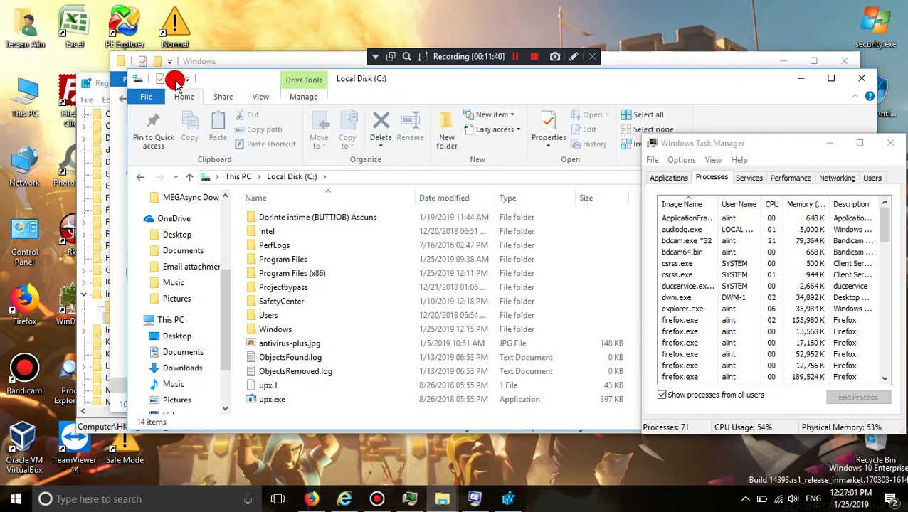
pyautogui.click(188, 79)
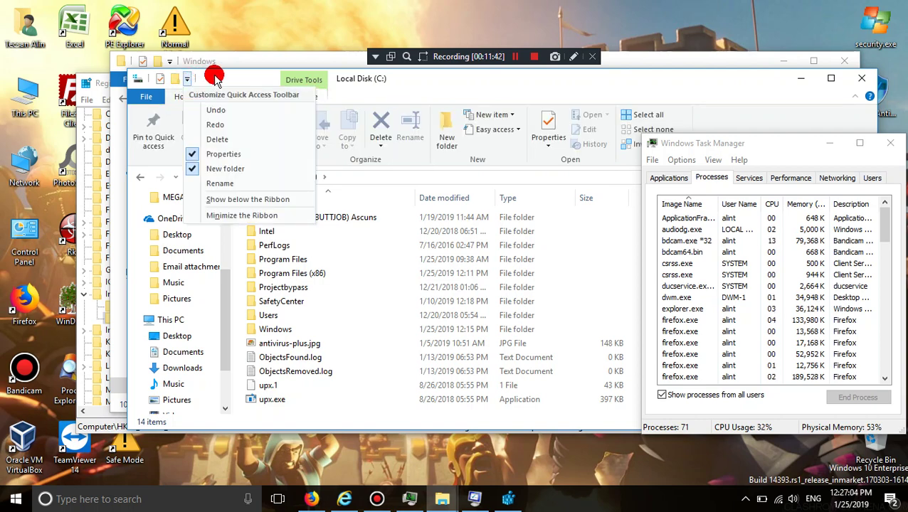
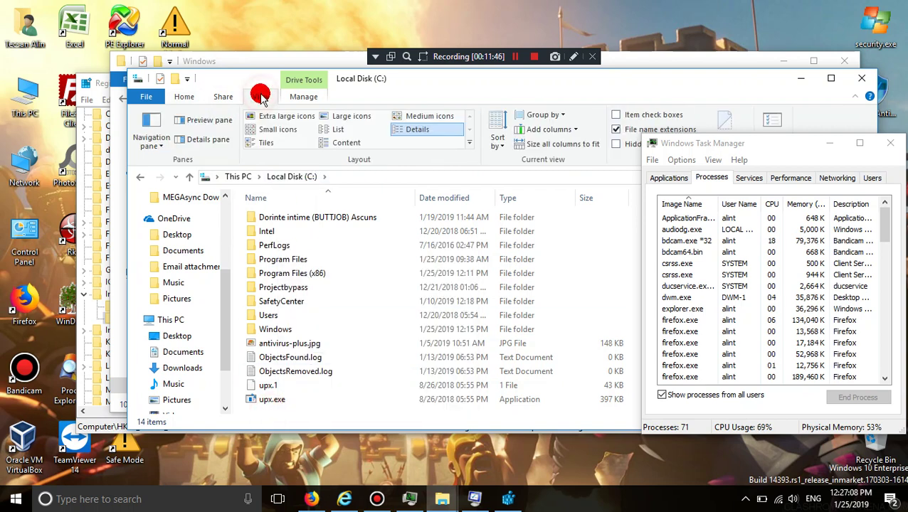
# Step: Check the advanced security settings for drive C:, close them, and look at the available Properties commands
pyautogui.click(229, 97)
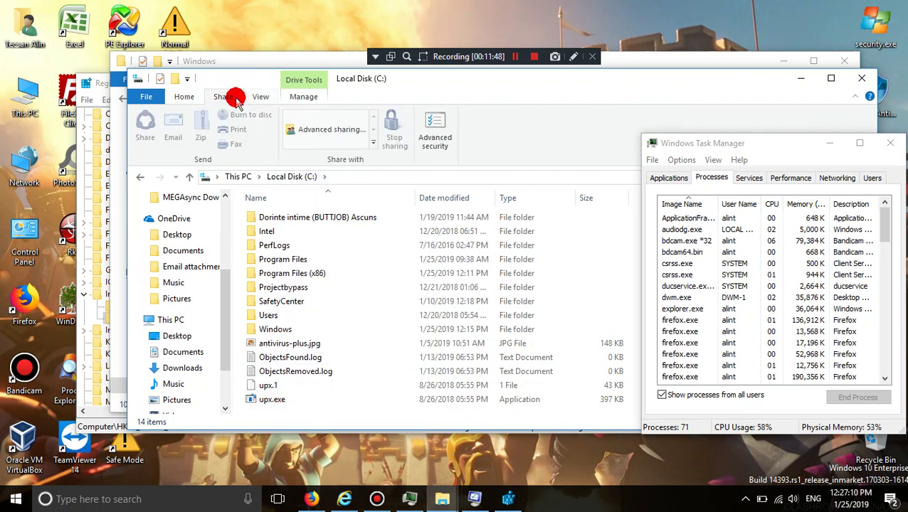
pyautogui.click(436, 129)
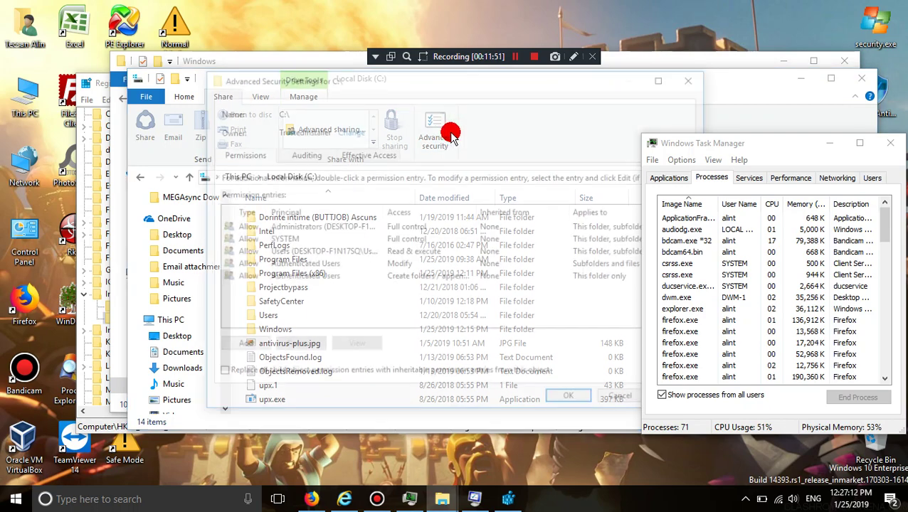
pyautogui.click(703, 78)
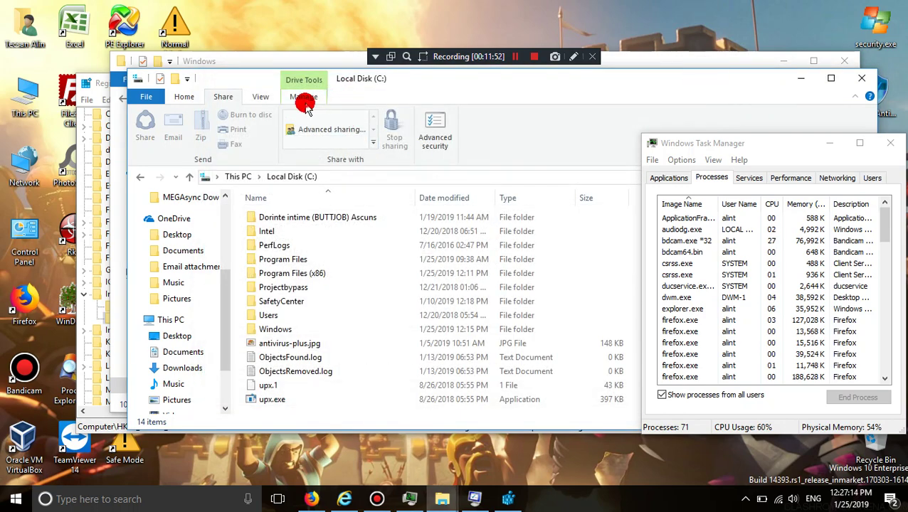
pyautogui.click(188, 95)
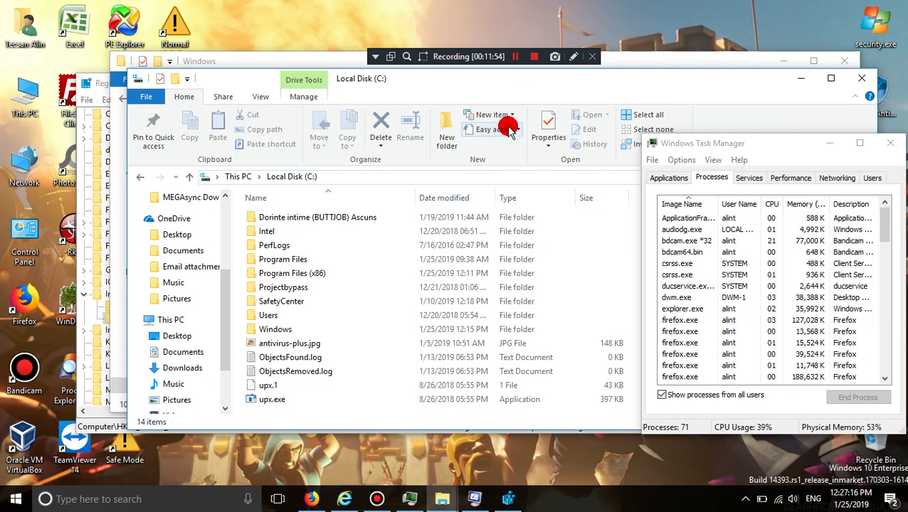
pyautogui.click(547, 141)
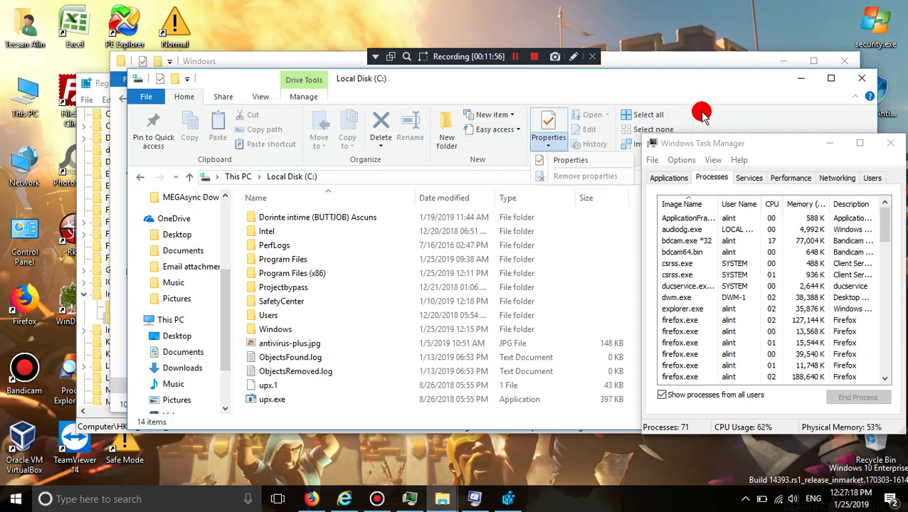
# Step: Open Control Panel and try to open File Explorer Options, dismissing the explorer.exe errors
pyautogui.doubleClick(24, 235)
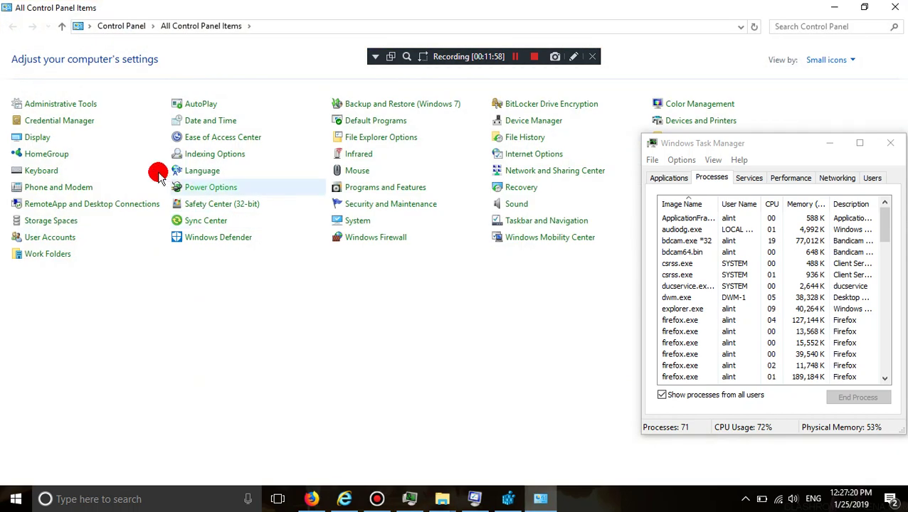
pyautogui.click(403, 141)
pyautogui.click(593, 251)
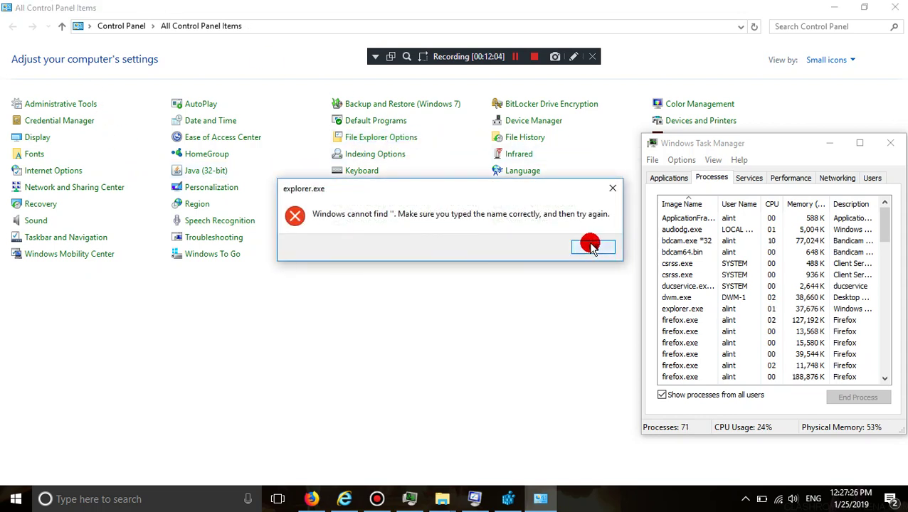
pyautogui.click(596, 247)
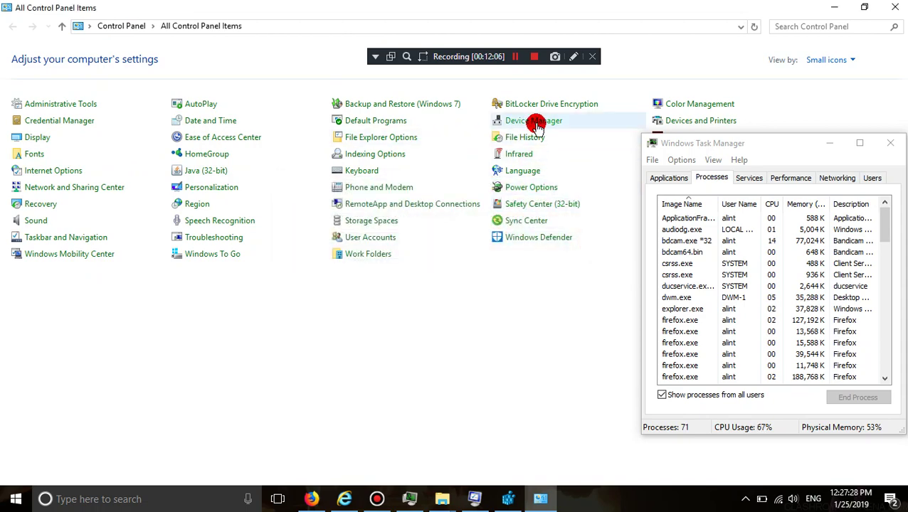
pyautogui.click(379, 142)
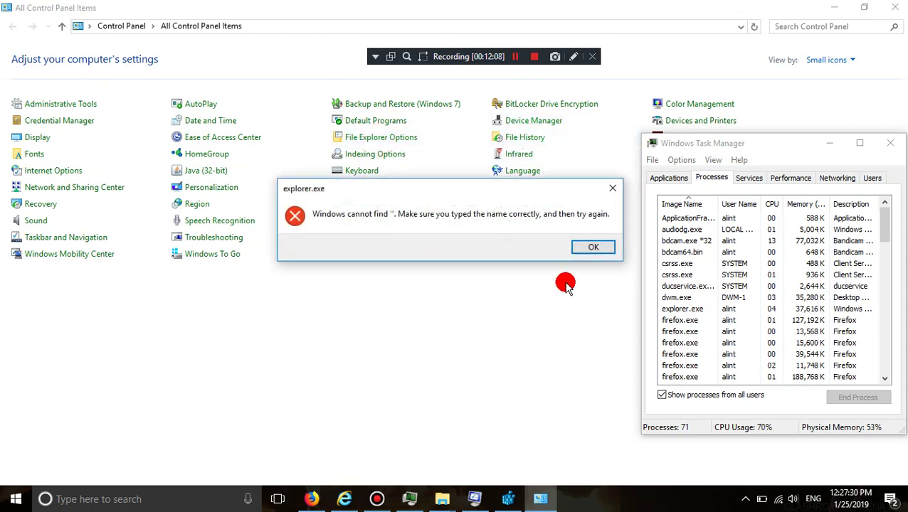
pyautogui.click(594, 246)
# Step: Move Windows Task Manager aside, view the installed programs in Programs and Features, and return to all Control Panel items
pyautogui.moveTo(689, 148); pyautogui.dragTo(686, 244)
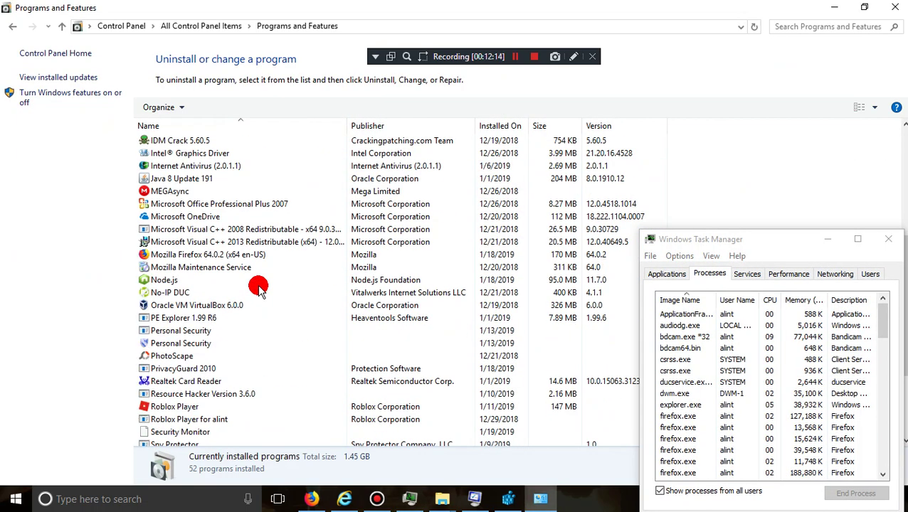
pyautogui.click(15, 27)
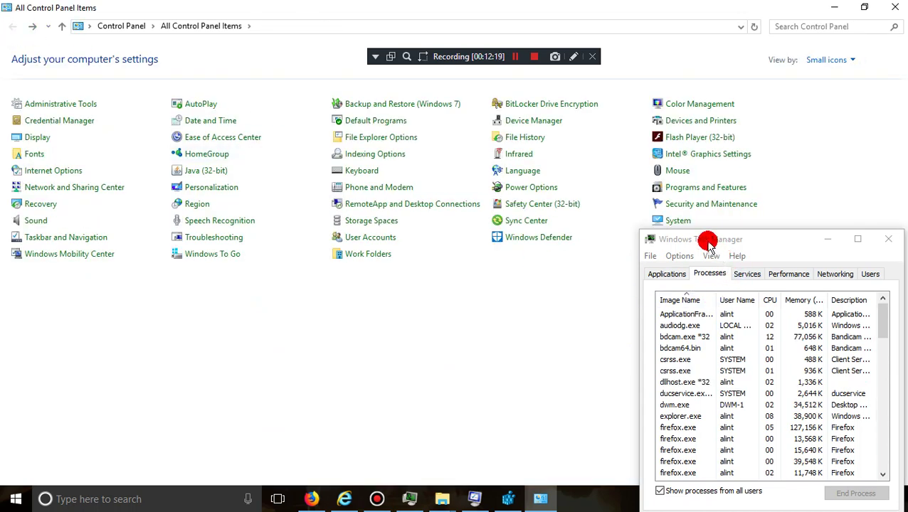
# Step: Set File Explorer Options to show hidden files, folders, and drives, and check the Local Disk (C:) window
pyautogui.moveTo(708, 243); pyautogui.dragTo(734, 189)
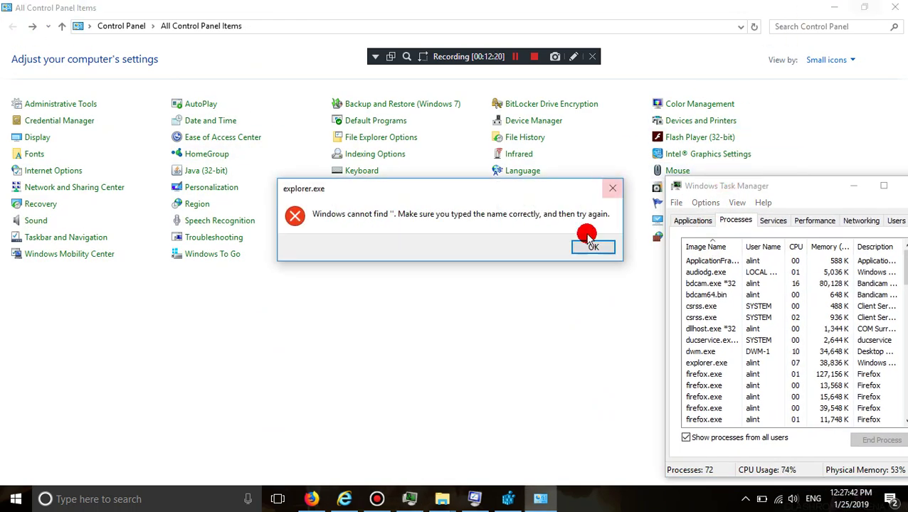
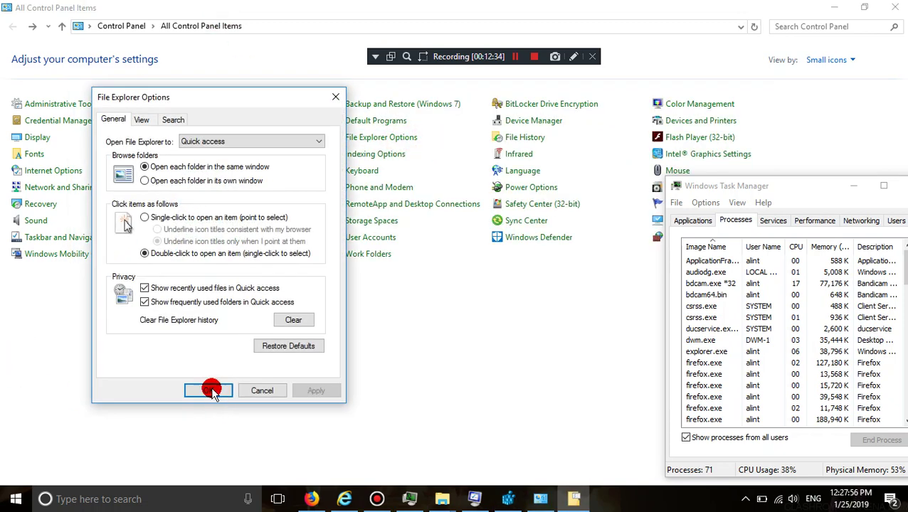
pyautogui.click(143, 120)
pyautogui.click(206, 305)
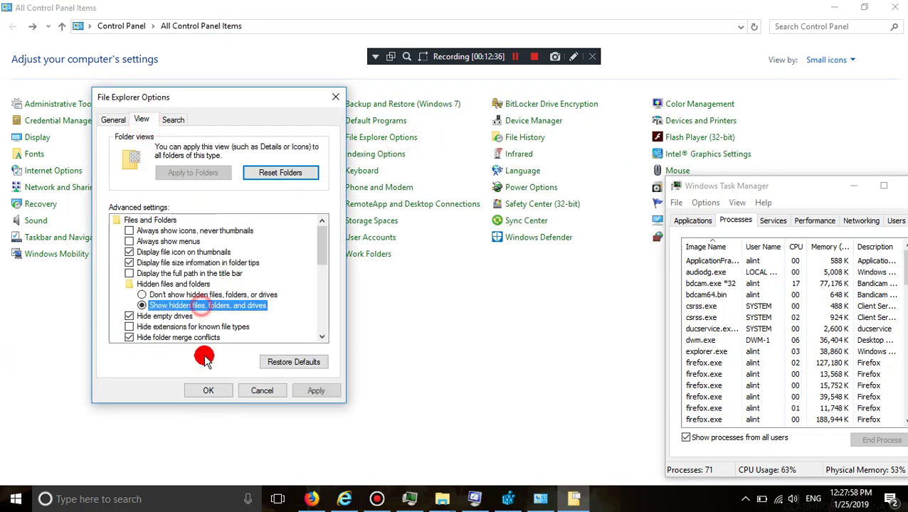
pyautogui.click(209, 391)
pyautogui.click(834, 6)
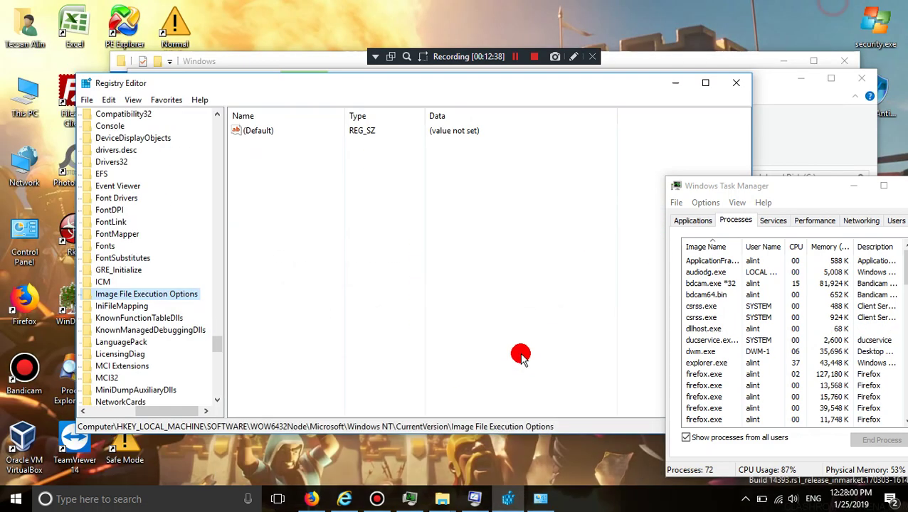
pyautogui.click(823, 120)
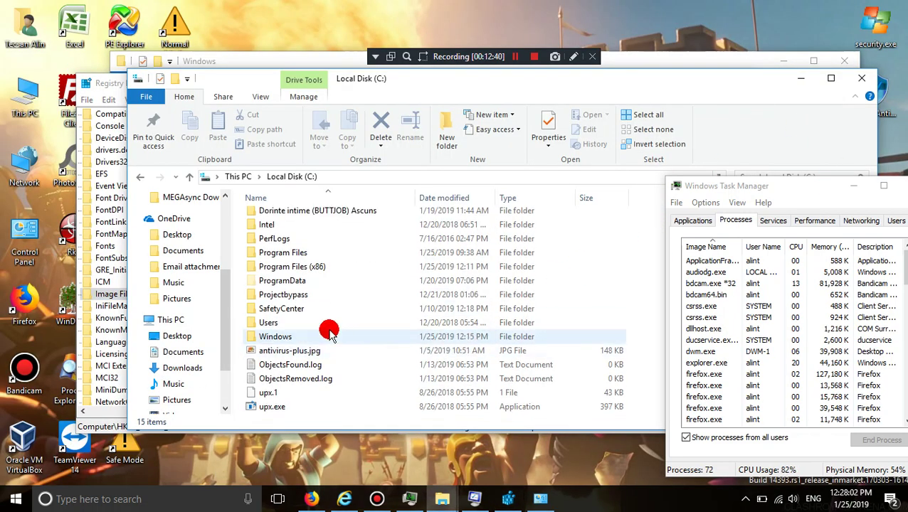
# Step: Turn off hiding of folder merge conflicts and protected operating system files in File Explorer Options, and minimize Control Panel
pyautogui.click(541, 500)
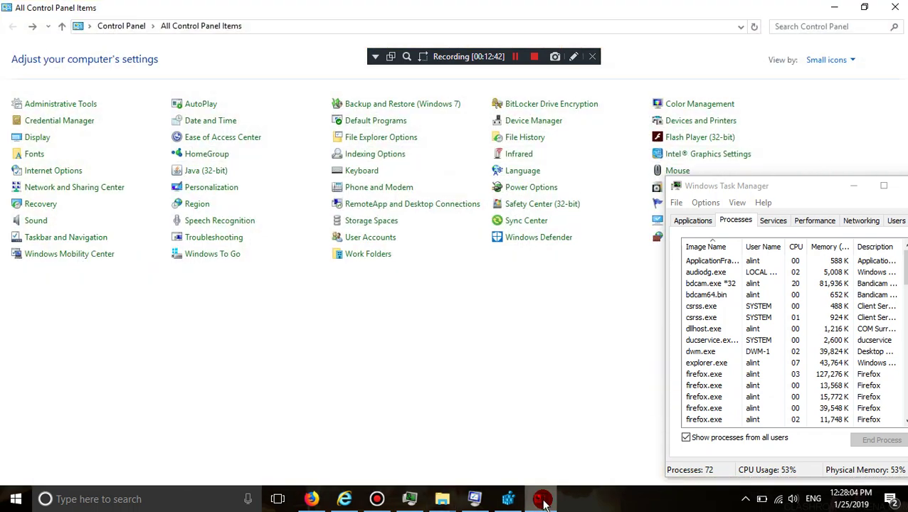
pyautogui.click(370, 137)
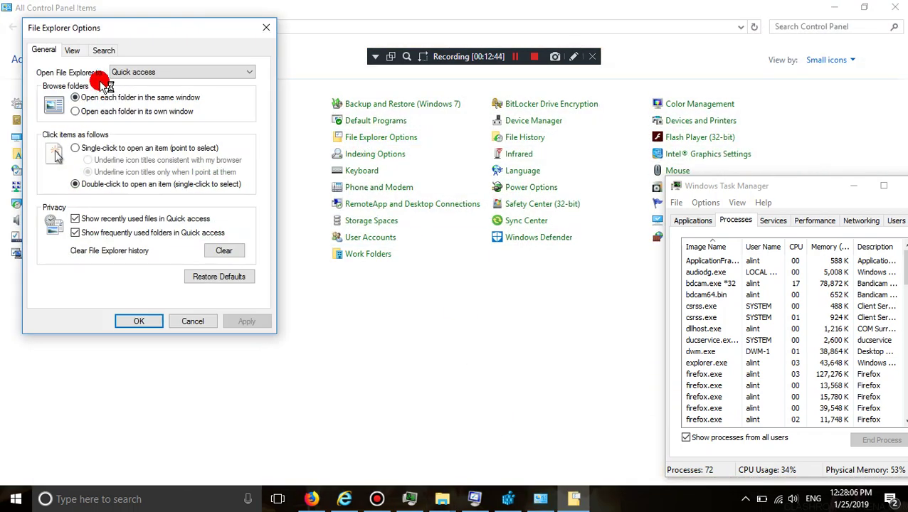
pyautogui.click(72, 50)
pyautogui.scroll(-3, 113, 239)
pyautogui.scroll(1, 107, 188)
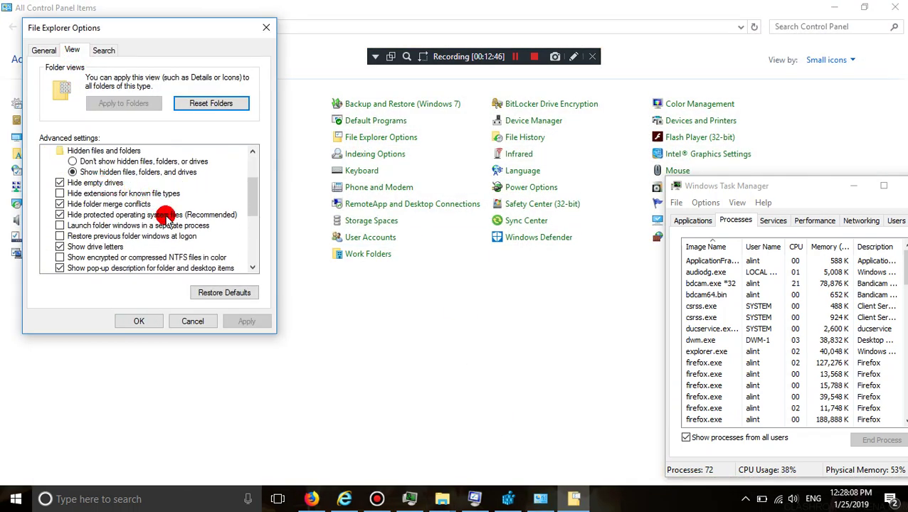
pyautogui.click(156, 207)
pyautogui.click(157, 215)
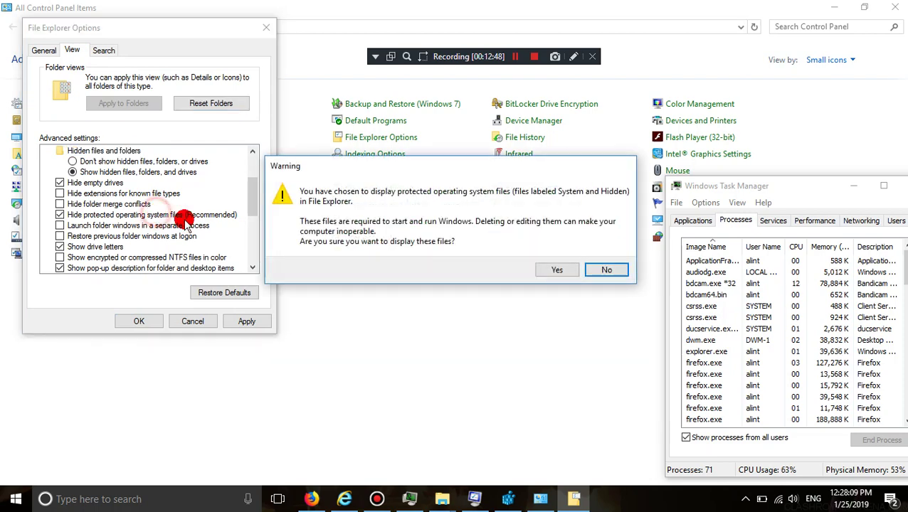
pyautogui.click(552, 267)
pyautogui.click(151, 322)
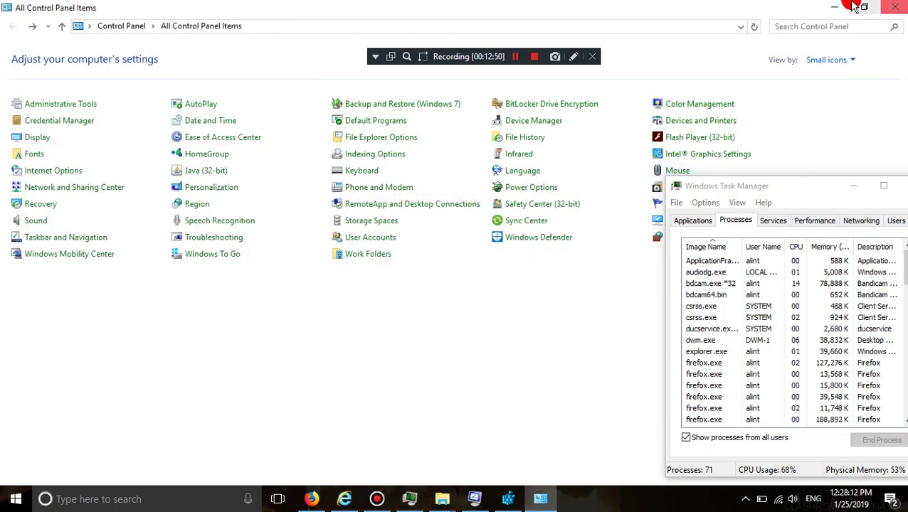
pyautogui.click(834, 7)
# Step: Look through the root of drive C: and try to open C:\app1.exe by its path
pyautogui.scroll(-3, 432, 356)
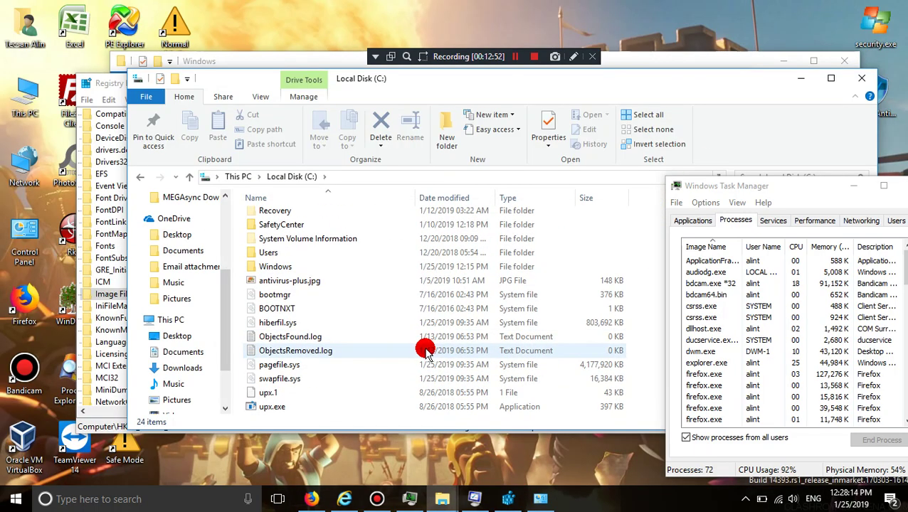
pyautogui.scroll(3, 425, 352)
pyautogui.scroll(-3, 426, 348)
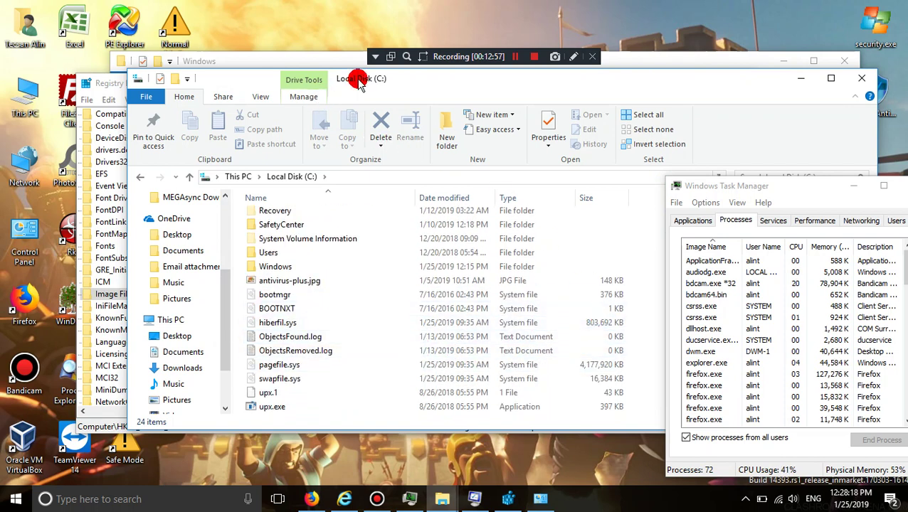
pyautogui.moveTo(359, 82); pyautogui.dragTo(240, 90)
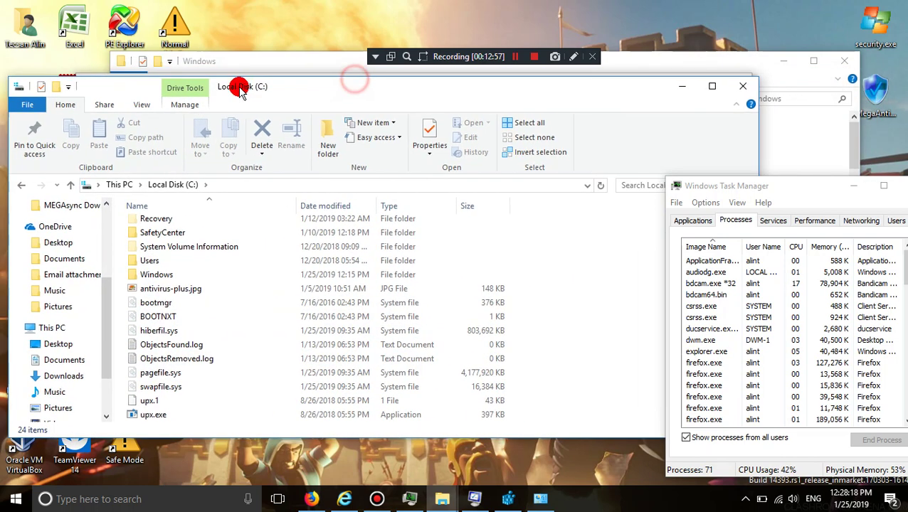
pyautogui.click(349, 182)
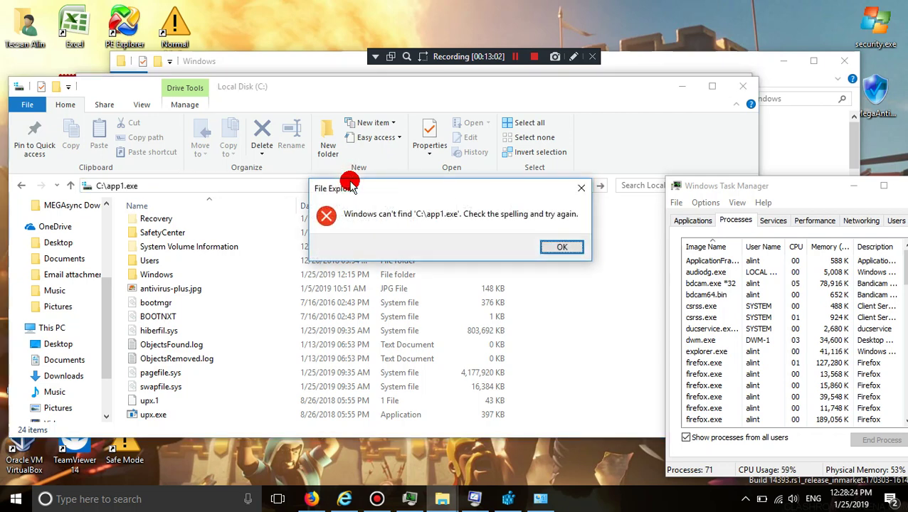
pyautogui.press('Return')
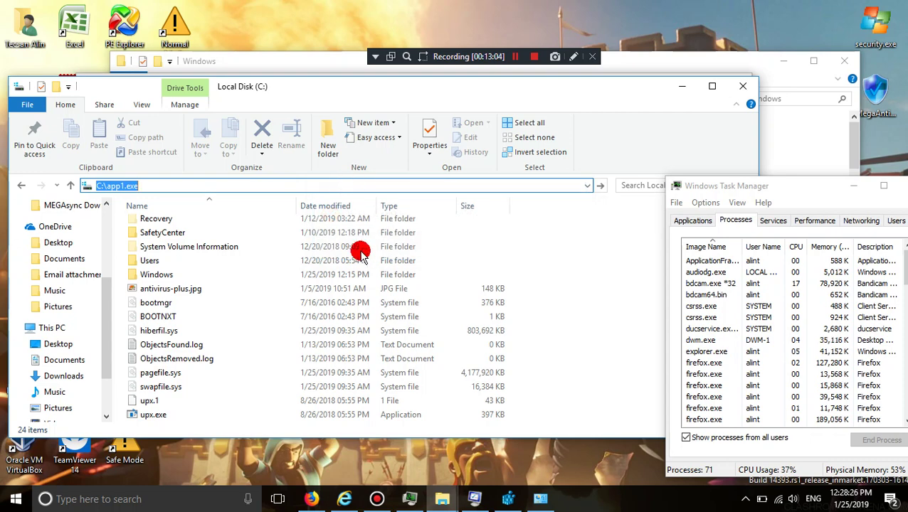
pyautogui.click(597, 353)
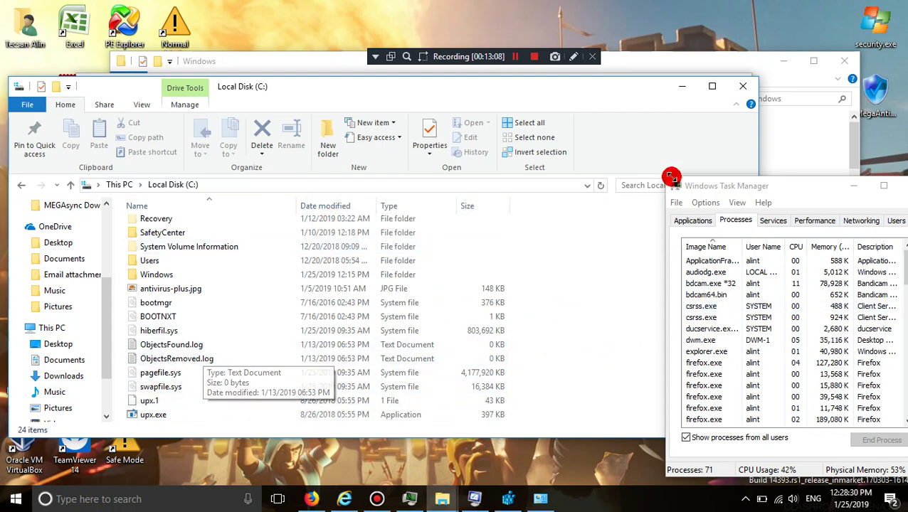
# Step: Open the Windows folder on drive C: and delete install.exe
pyautogui.scroll(4, 642, 293)
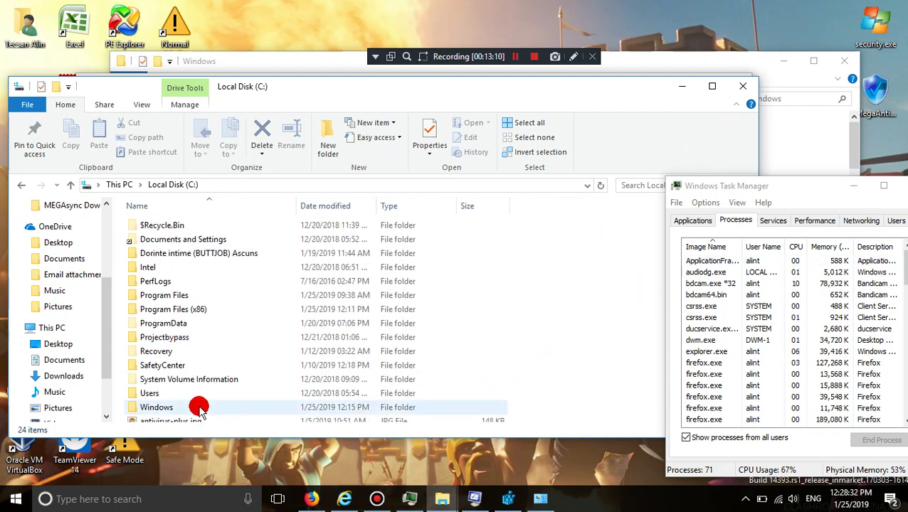
pyautogui.doubleClick(171, 407)
pyautogui.scroll(-5, 237, 324)
pyautogui.scroll(-20, 236, 324)
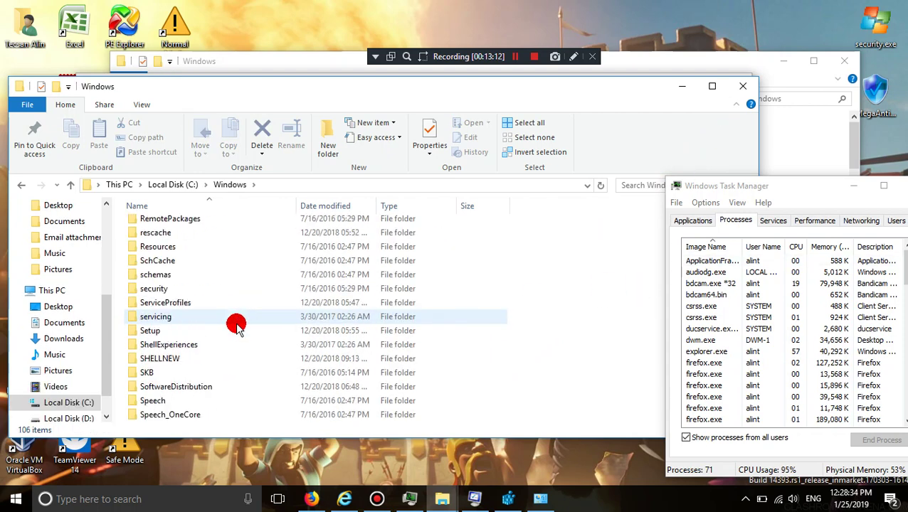
pyautogui.scroll(2, 232, 325)
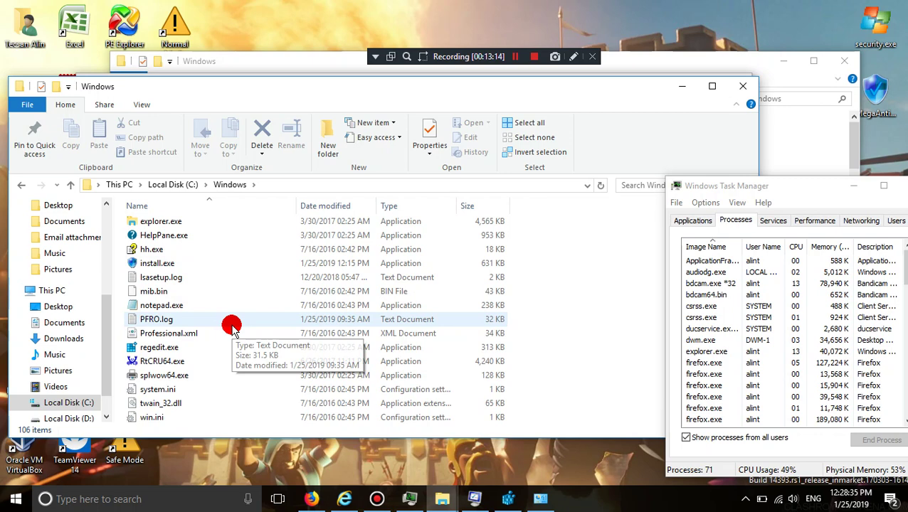
pyautogui.click(152, 263)
pyautogui.scroll(1, 596, 313)
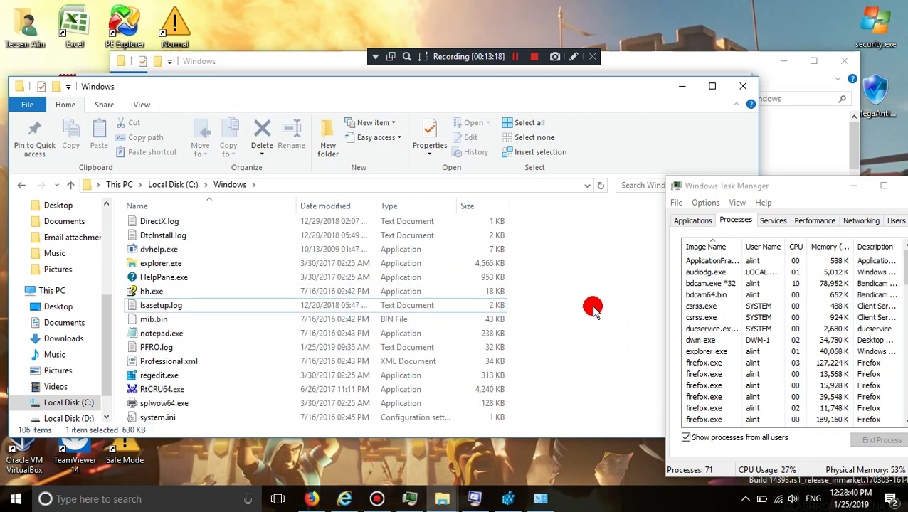
# Step: Look inside the addons folder in C:\Windows, return to the parent folder and delete addons
pyautogui.scroll(20, 592, 307)
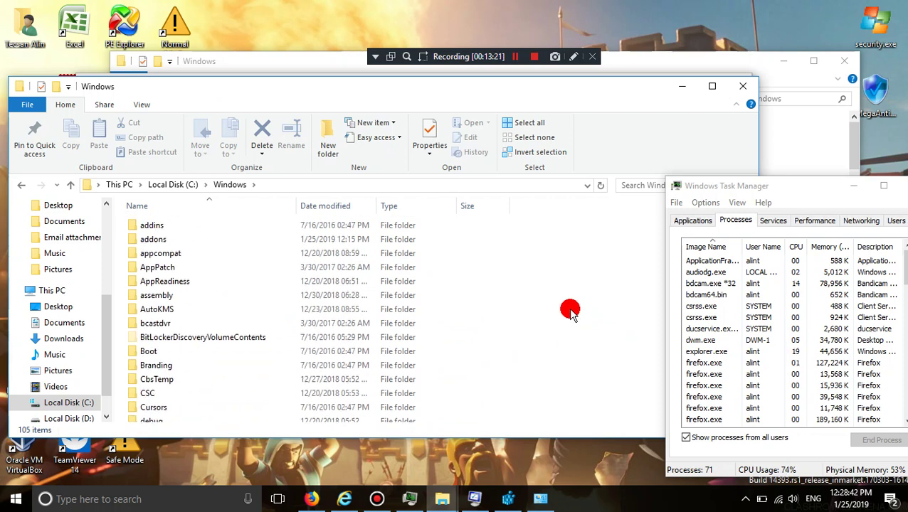
pyautogui.click(163, 240)
pyautogui.doubleClick(163, 239)
pyautogui.click(228, 185)
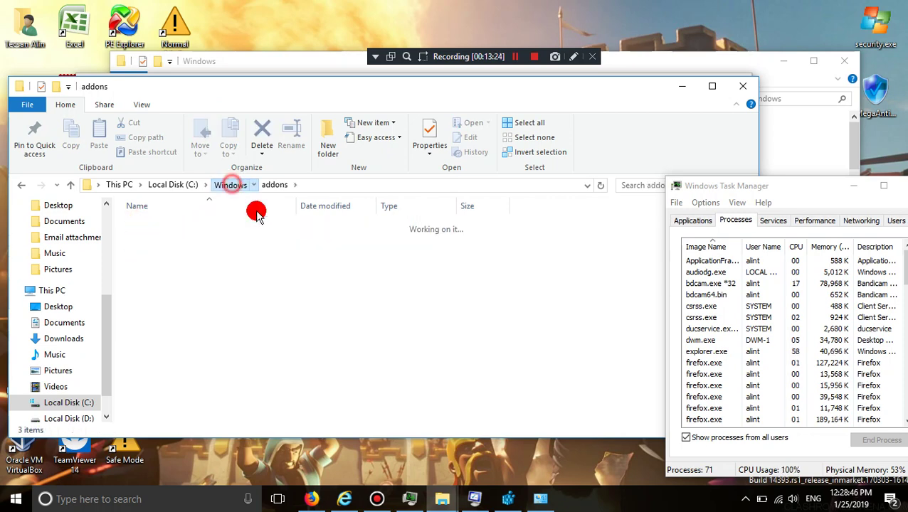
pyautogui.press('Delete')
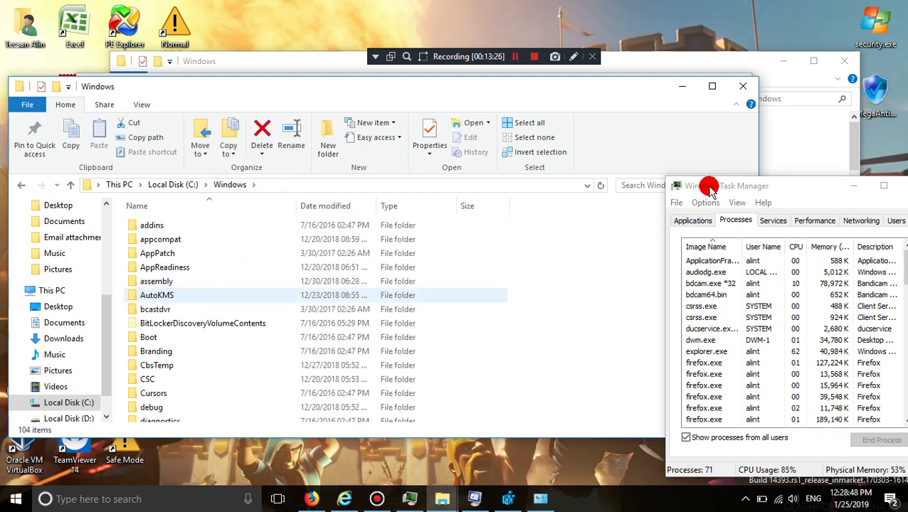
# Step: Close Windows Task Manager and empty the Recycle Bin, permanently deleting its items
pyautogui.doubleClick(709, 186)
pyautogui.rightClick(873, 433)
pyautogui.click(811, 355)
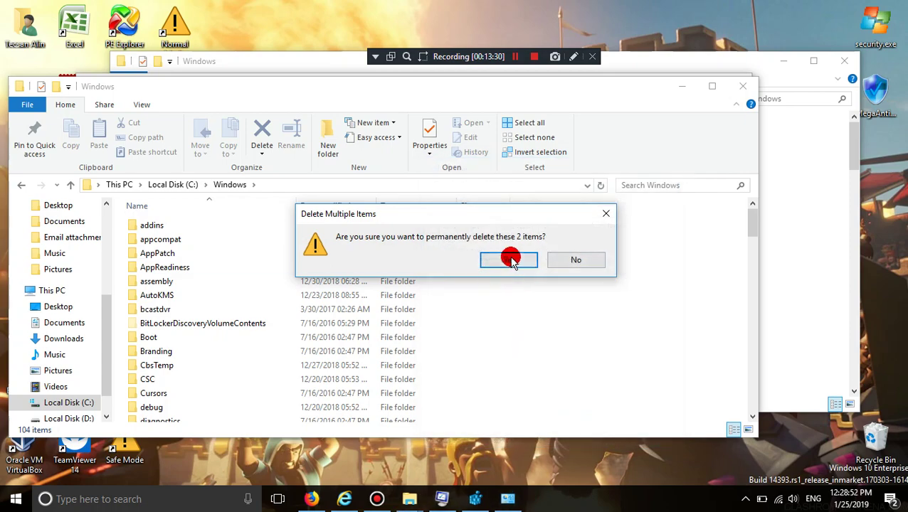
pyautogui.click(511, 259)
# Step: Close the open File Explorer windows and Registry Editor
pyautogui.click(743, 85)
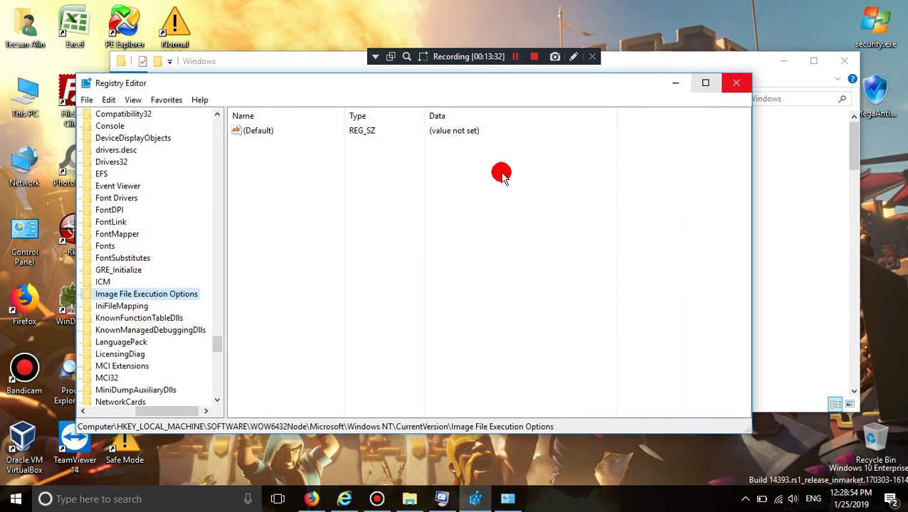
pyautogui.click(736, 84)
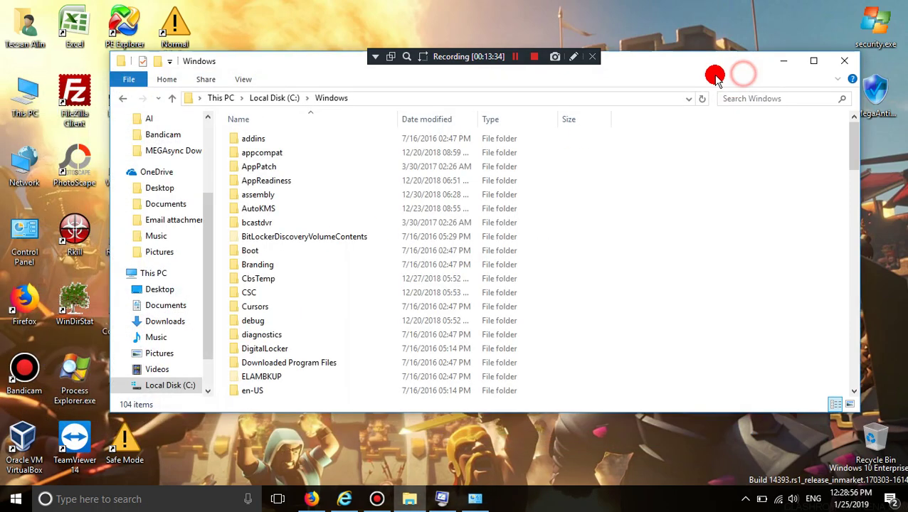
pyautogui.scroll(-6, 462, 266)
pyautogui.scroll(6, 432, 258)
pyautogui.click(843, 60)
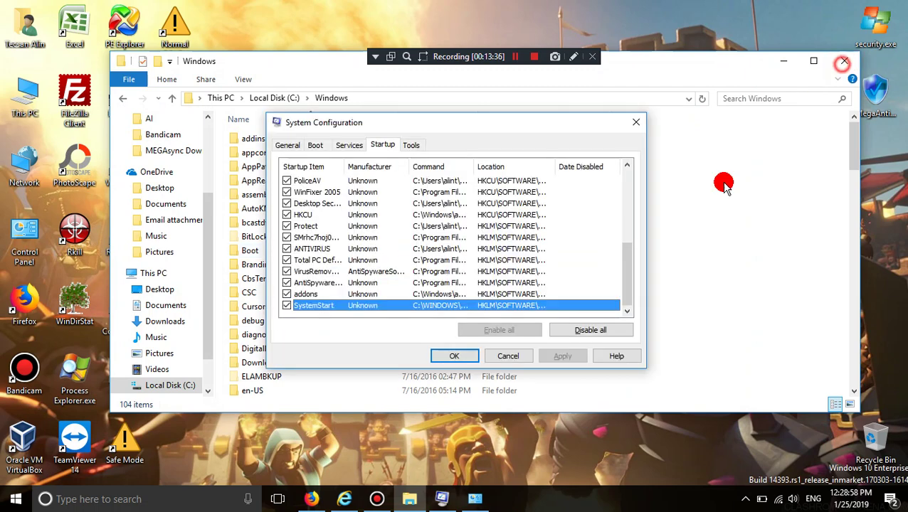
# Step: Disable all startup items in System Configuration, enable them all again and select the addons entry
pyautogui.click(596, 329)
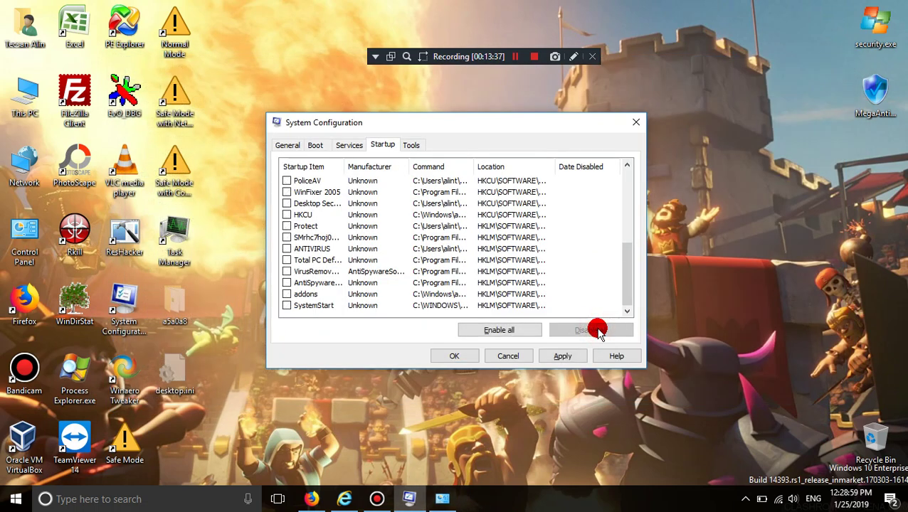
pyautogui.click(511, 330)
pyautogui.click(409, 294)
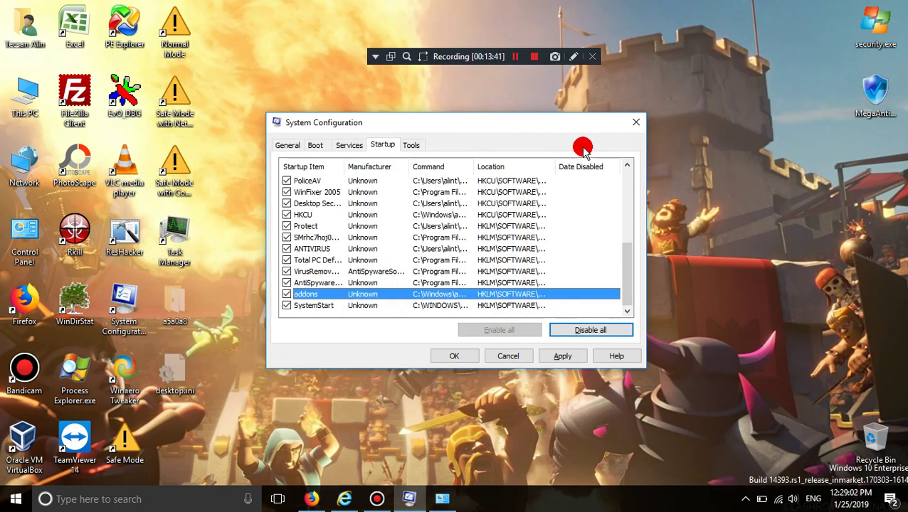
# Step: Open Registry Editor, look through the subkeys of WOW6432Node\Microsoft\Windows NT\CurrentVersion and collapse the Windows NT key
pyautogui.press('super+r')
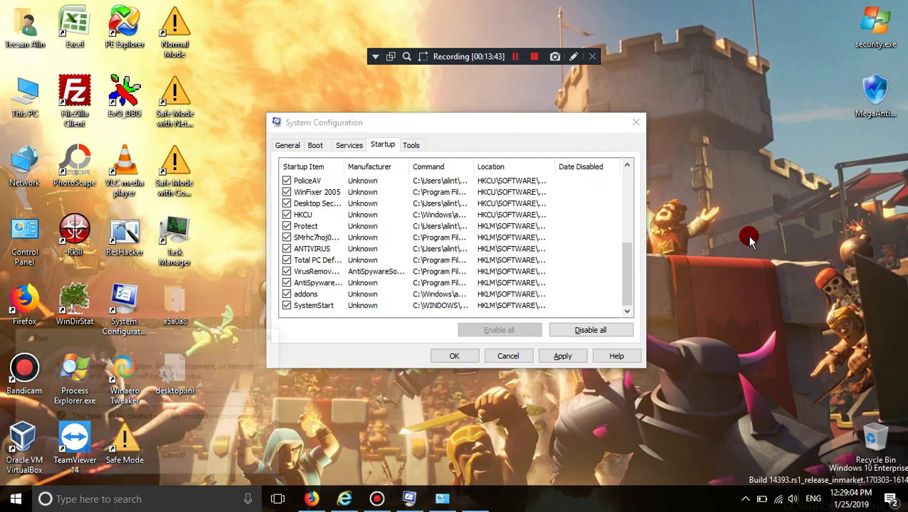
pyautogui.write('regedit')
pyautogui.press('Return')
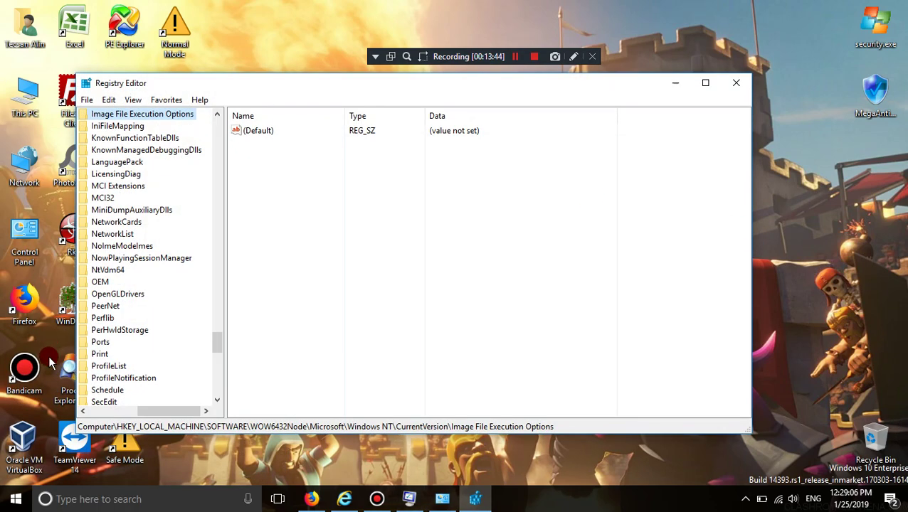
pyautogui.moveTo(178, 410); pyautogui.dragTo(148, 378)
pyautogui.scroll(-5, 171, 363)
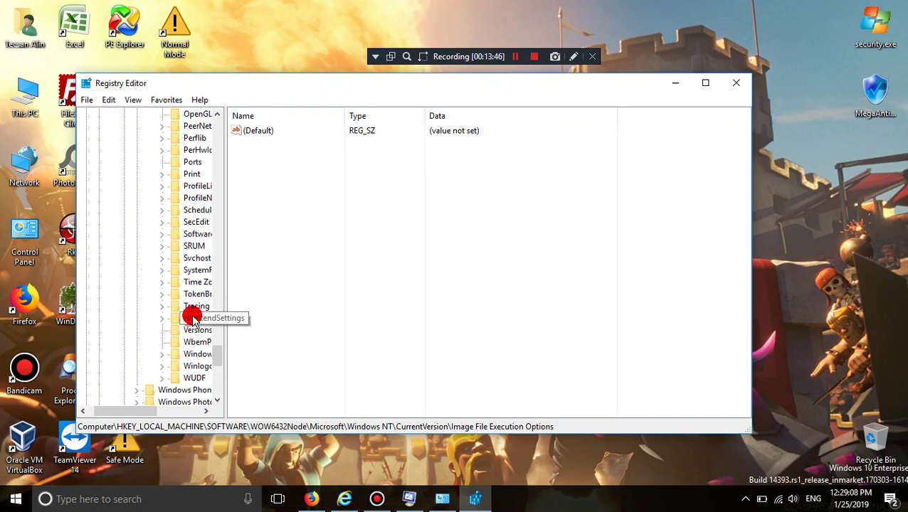
pyautogui.scroll(13, 189, 310)
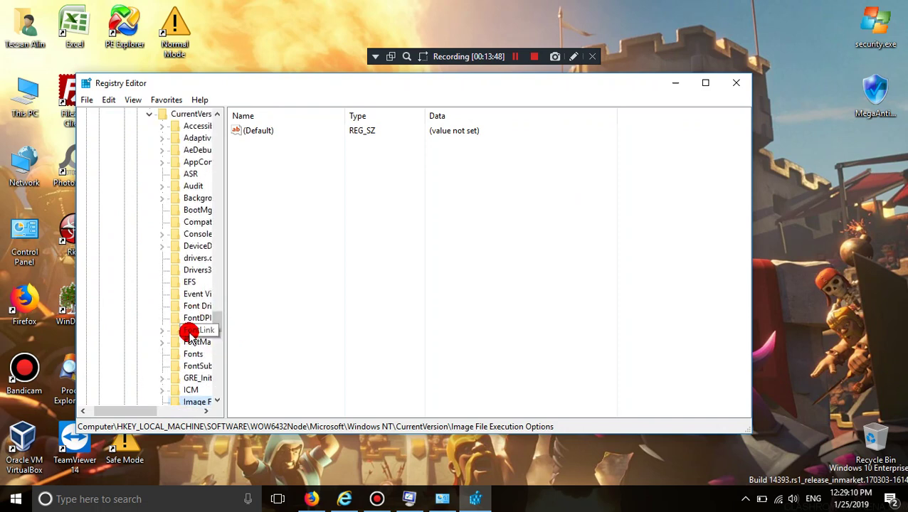
pyautogui.scroll(-8, 190, 333)
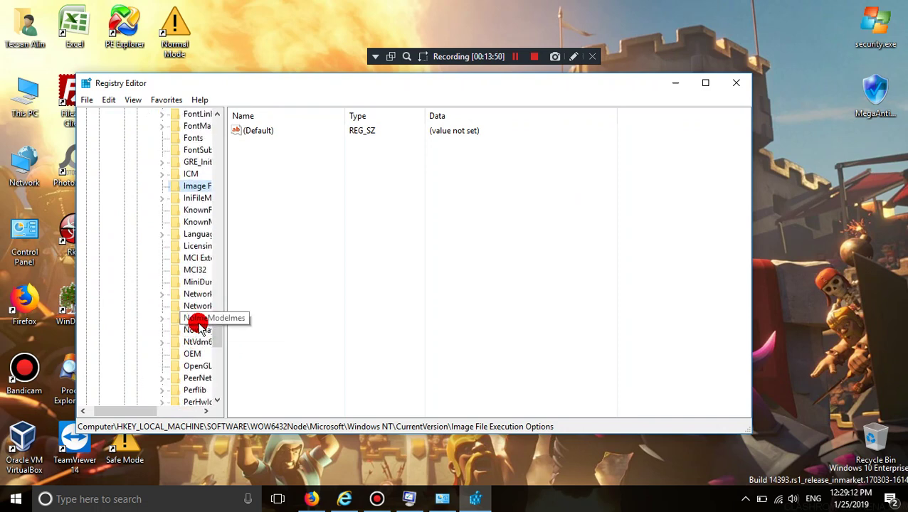
pyautogui.scroll(-3, 198, 324)
pyautogui.scroll(14, 196, 317)
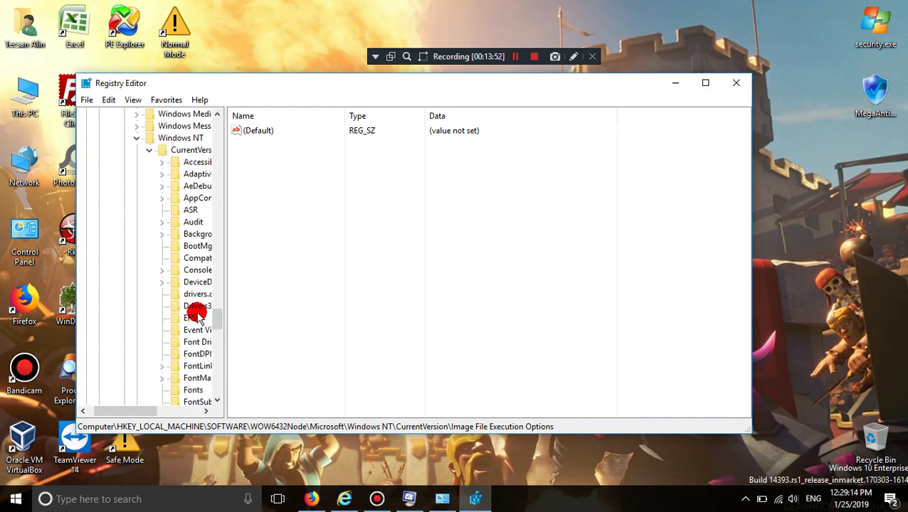
pyautogui.doubleClick(187, 212)
pyautogui.scroll(5, 182, 298)
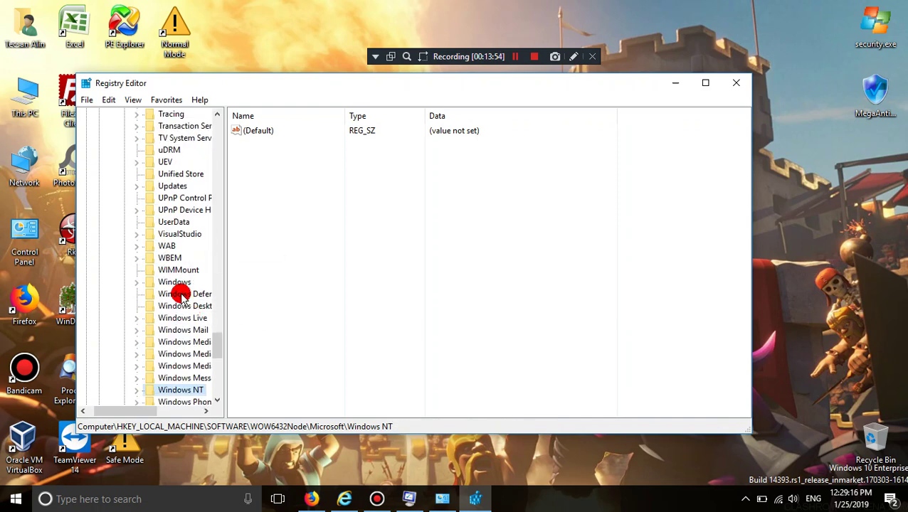
# Step: Go back up to the Microsoft key under HKEY_LOCAL_MACHINE\SOFTWARE\WOW6432Node, collapse it and look over its neighbouring software keys
pyautogui.scroll(13, 180, 274)
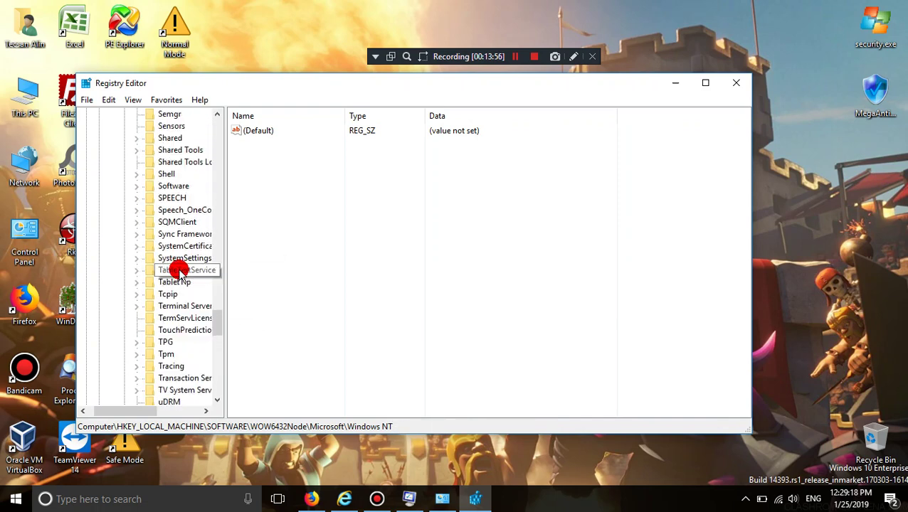
pyautogui.scroll(1, 191, 220)
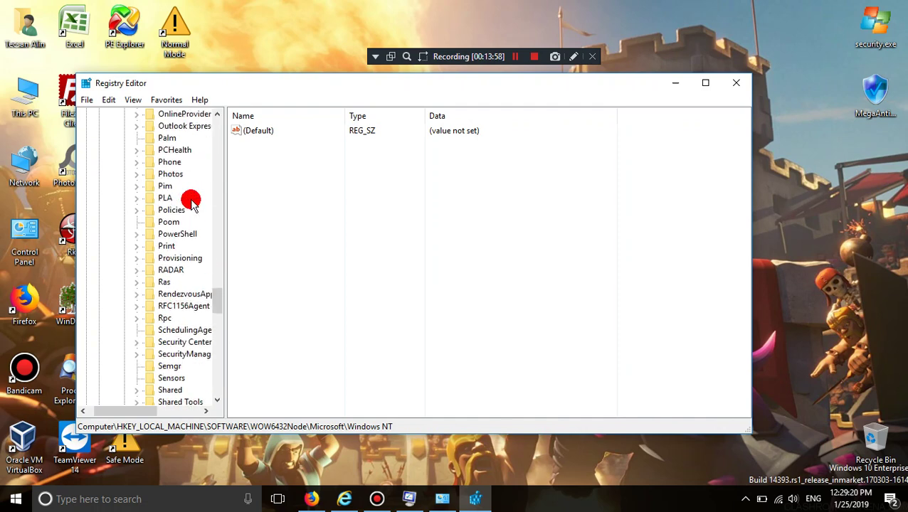
pyautogui.scroll(16, 188, 199)
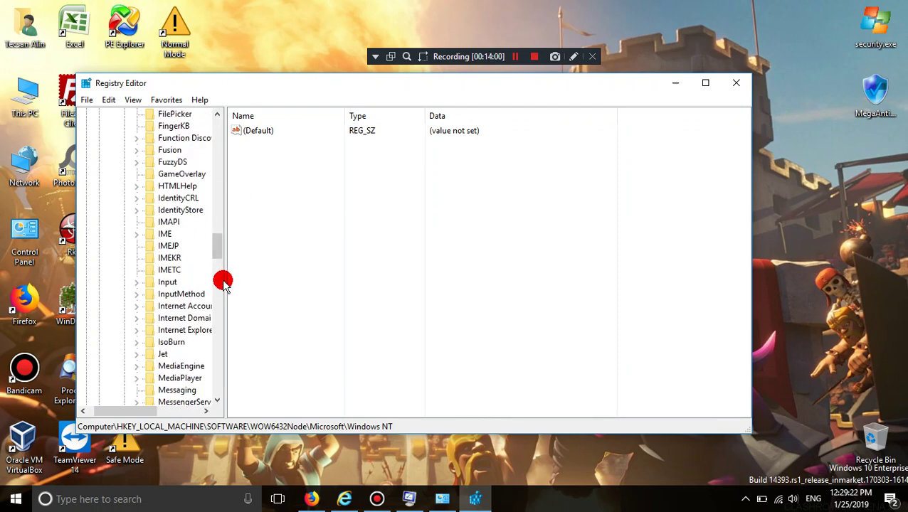
pyautogui.moveTo(221, 260); pyautogui.dragTo(219, 174)
pyautogui.doubleClick(155, 377)
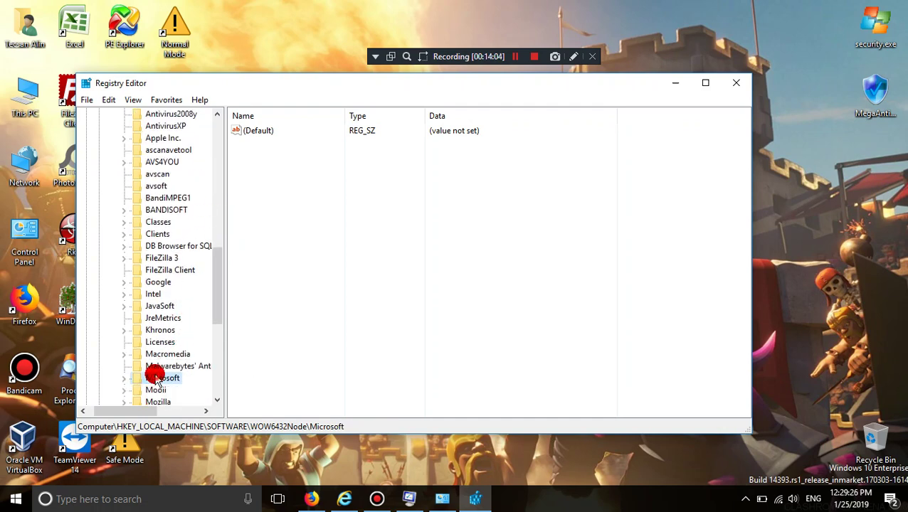
pyautogui.scroll(-7, 162, 345)
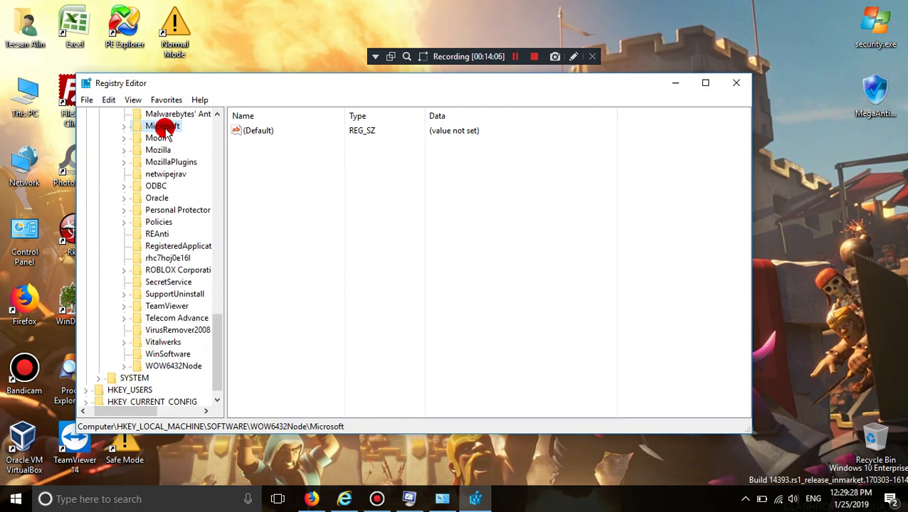
# Step: Expand the Microsoft key again, look through its subkeys and expand WindowsUpdate
pyautogui.doubleClick(163, 128)
pyautogui.scroll(-6, 178, 264)
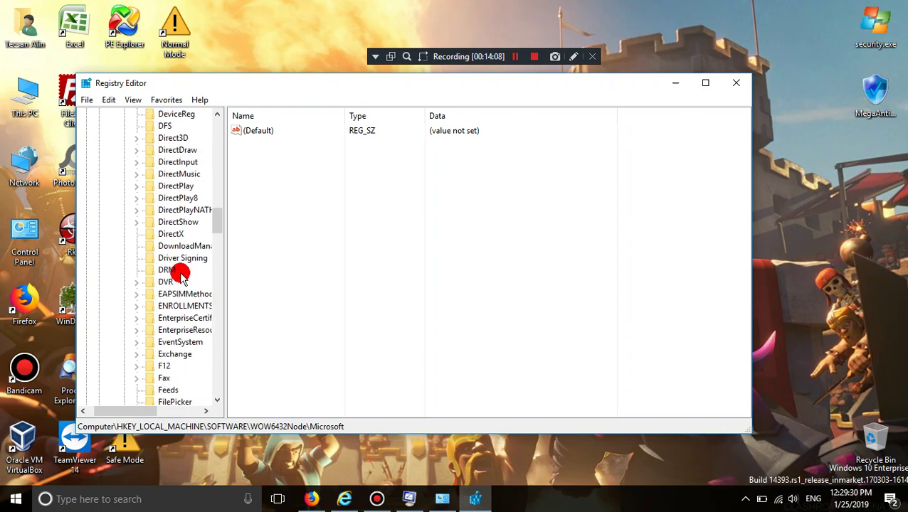
pyautogui.press('r')
pyautogui.press('r')
pyautogui.press('r')
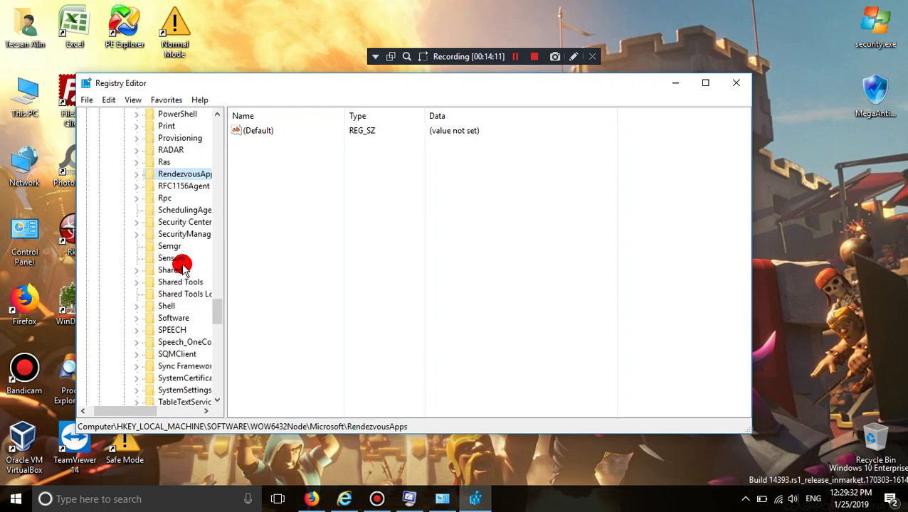
pyautogui.moveTo(218, 306); pyautogui.dragTo(222, 355)
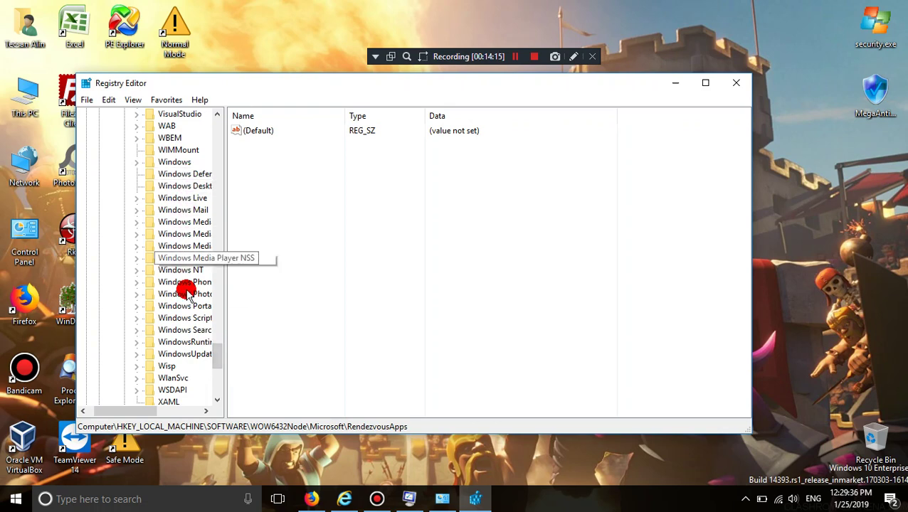
pyautogui.doubleClick(193, 355)
pyautogui.scroll(-2, 196, 367)
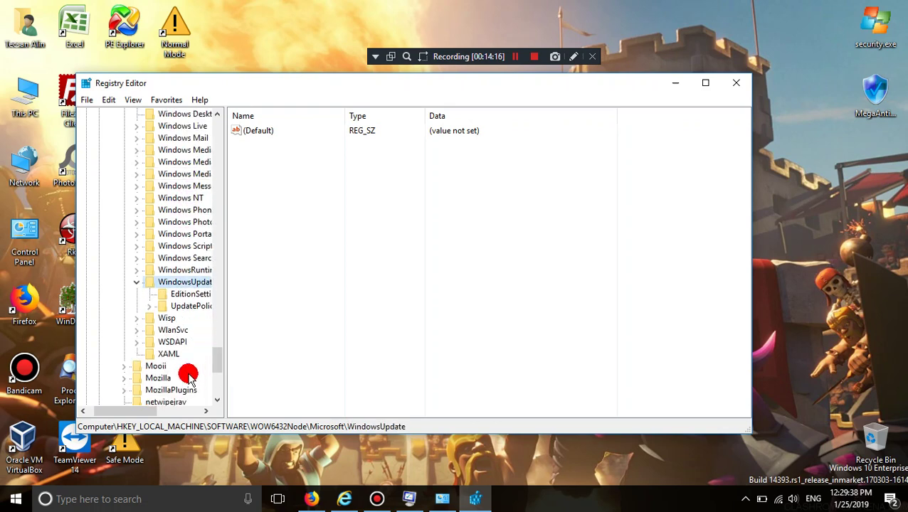
# Step: Collapse HKEY_LOCAL_MACHINE and expand the SOFTWARE key under HKEY_CURRENT_USER
pyautogui.moveTo(220, 369); pyautogui.dragTo(156, 148)
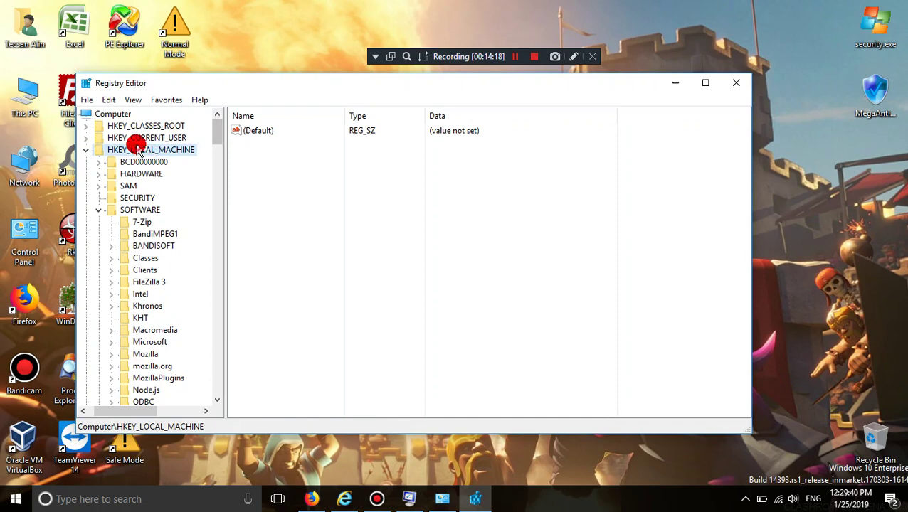
pyautogui.doubleClick(141, 148)
pyautogui.doubleClick(137, 138)
pyautogui.doubleClick(158, 257)
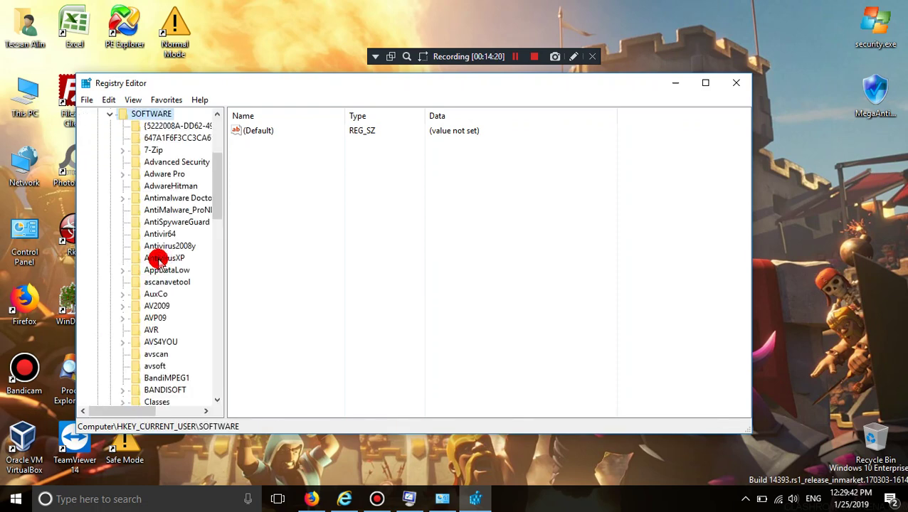
# Step: Look through the HKEY_CURRENT_USER software keys and expand Wow6432Node and its Microsoft subkey
pyautogui.scroll(-6, 162, 261)
pyautogui.scroll(-15, 162, 261)
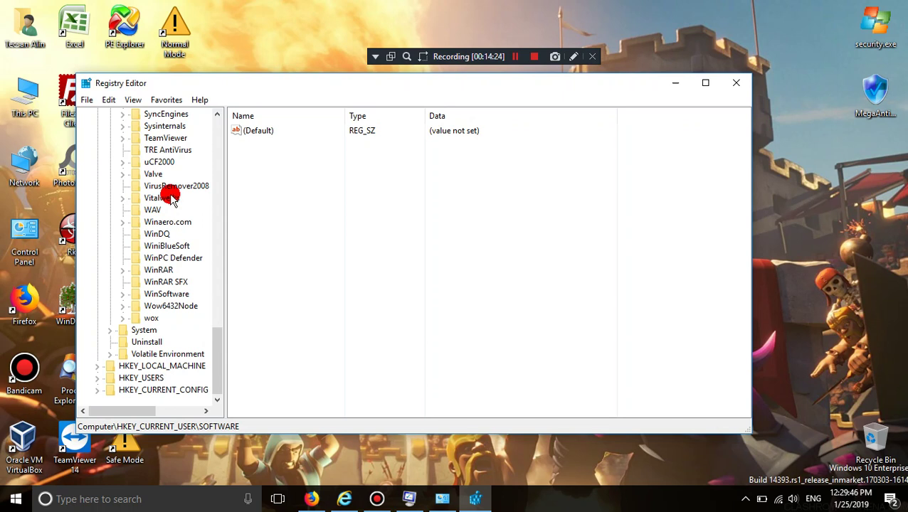
pyautogui.doubleClick(171, 307)
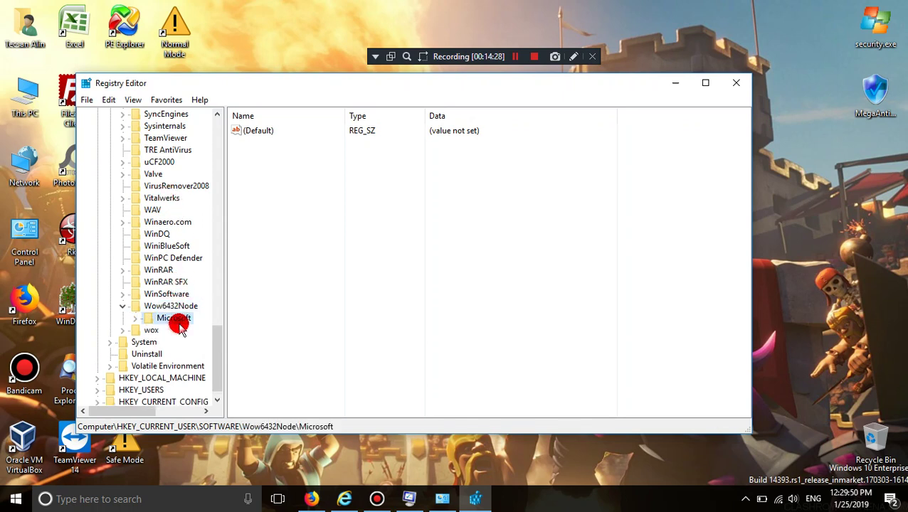
pyautogui.doubleClick(177, 320)
pyautogui.scroll(2, 171, 302)
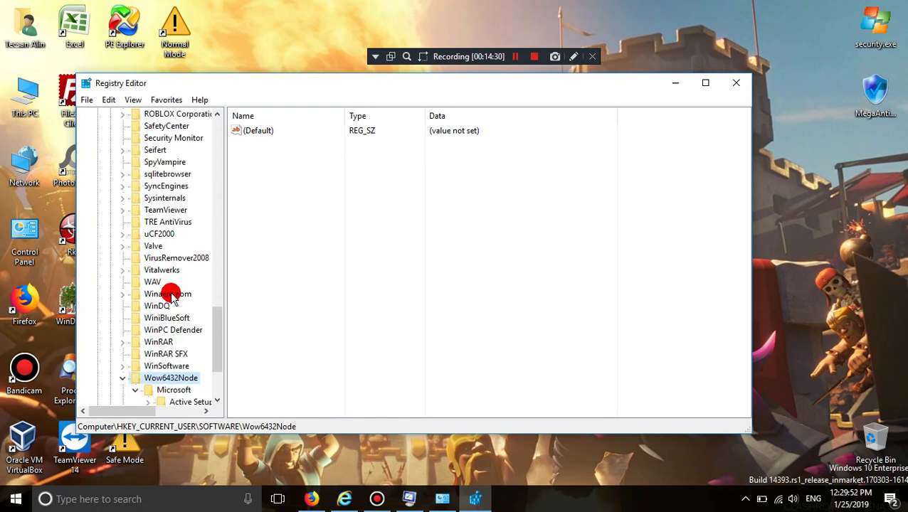
# Step: Expand HKEY_CURRENT_USER\SOFTWARE\Microsoft, its Windows NT key and the CurrentVersion subkey to inspect what they contain
pyautogui.scroll(6, 171, 297)
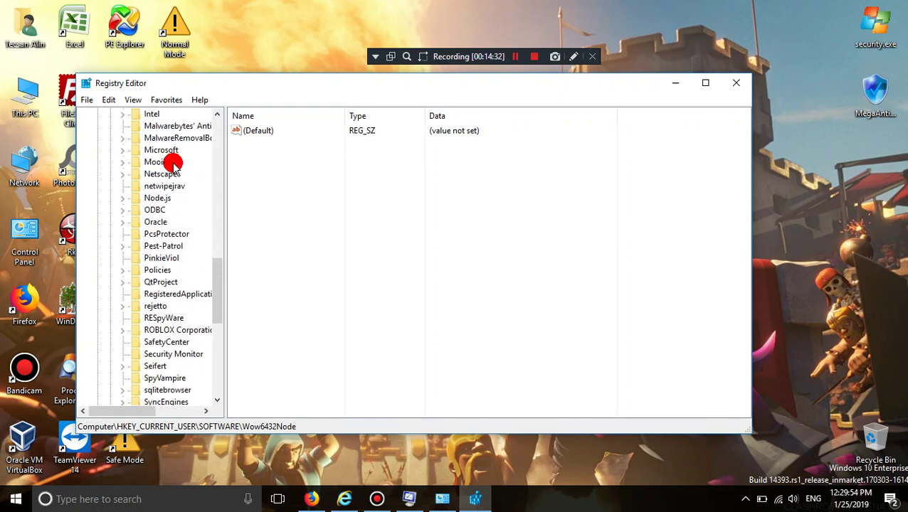
pyautogui.doubleClick(161, 151)
pyautogui.scroll(-11, 176, 226)
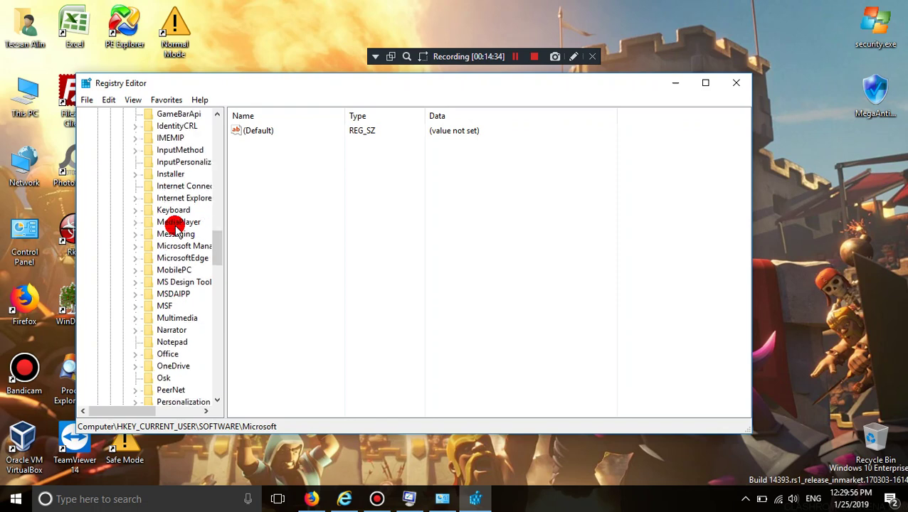
pyautogui.scroll(-5, 176, 226)
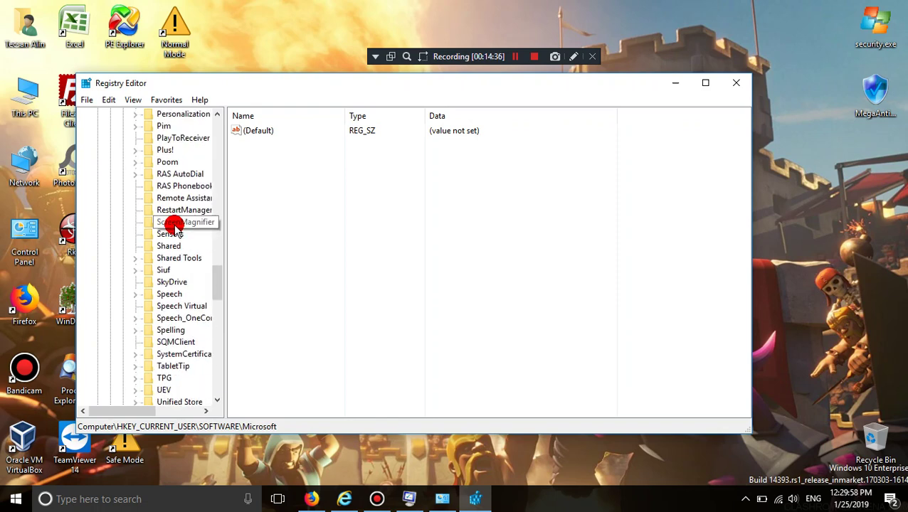
pyautogui.scroll(-7, 175, 227)
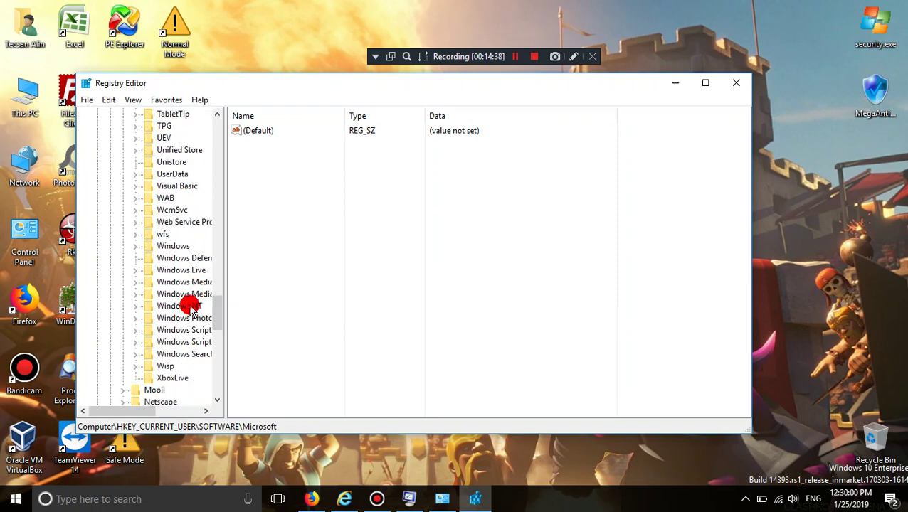
pyautogui.doubleClick(191, 307)
pyautogui.doubleClick(188, 317)
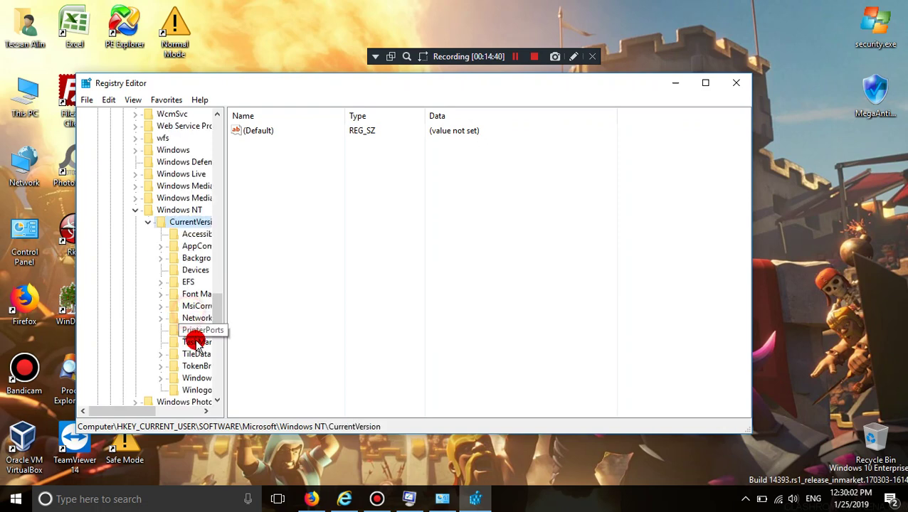
# Step: Return to HKEY_CURRENT_USER and search it for "run" in keys, values and data
pyautogui.moveTo(219, 299); pyautogui.dragTo(229, 146)
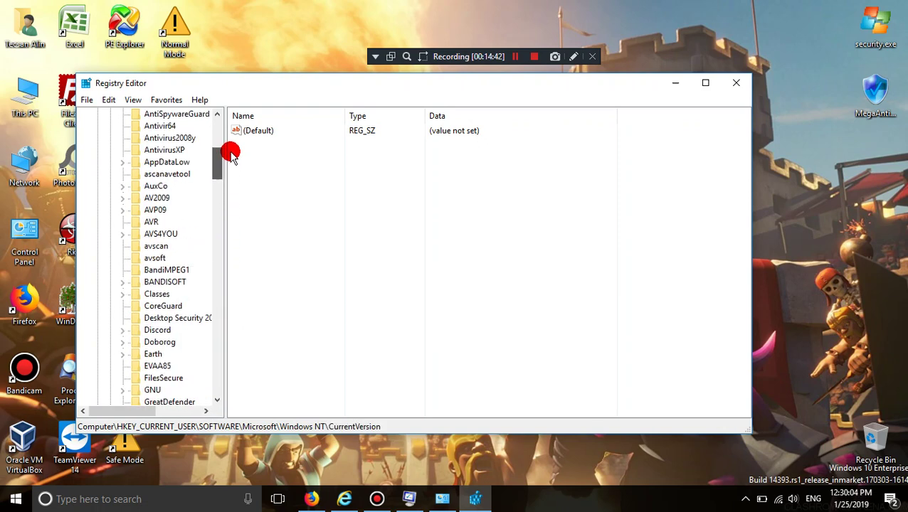
pyautogui.scroll(5, 176, 198)
pyautogui.click(151, 126)
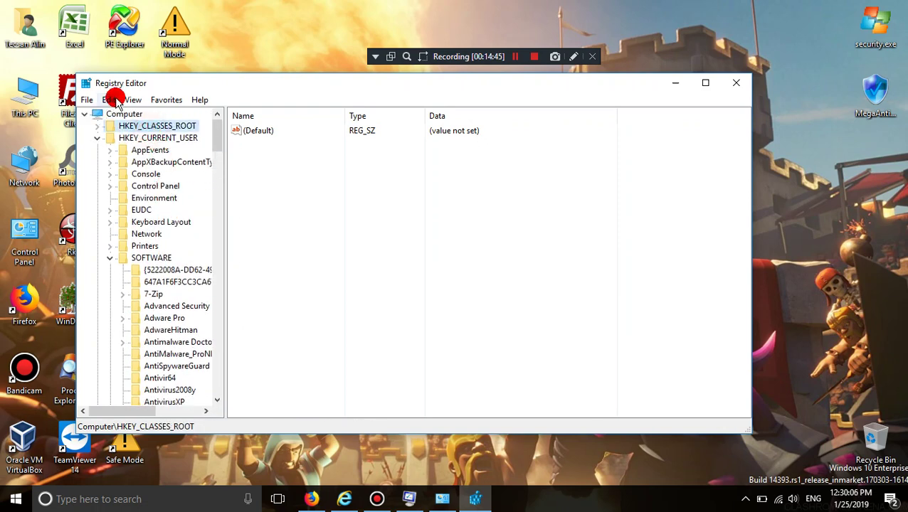
pyautogui.click(108, 100)
pyautogui.click(153, 294)
pyautogui.click(143, 138)
pyautogui.click(108, 100)
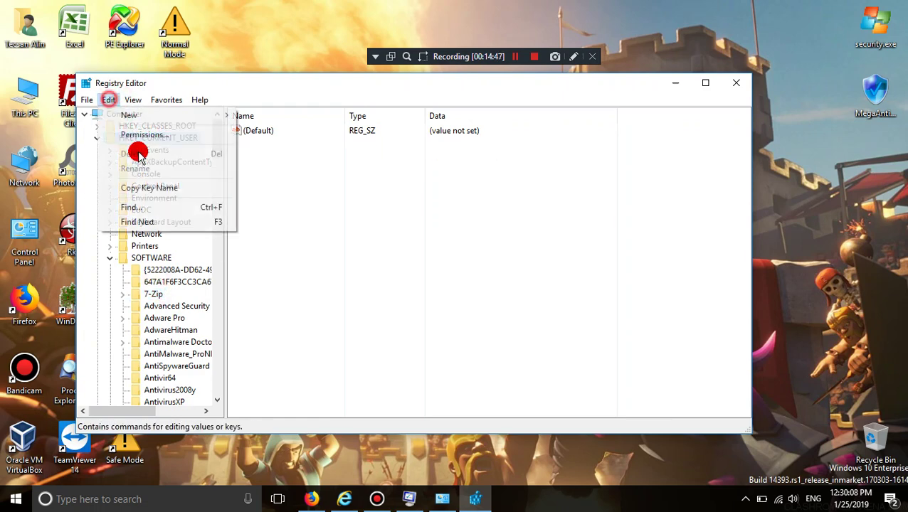
pyautogui.click(147, 207)
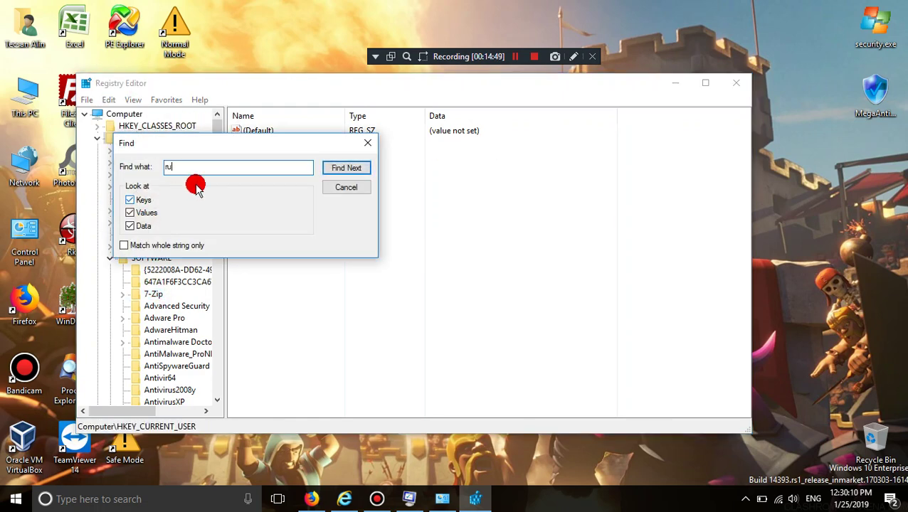
pyautogui.click(336, 171)
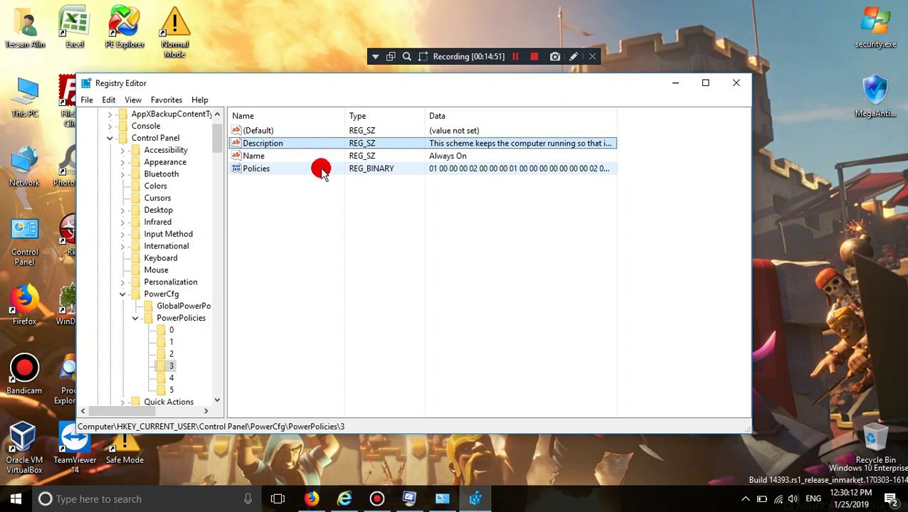
# Step: Step through the further "run" matches under HKEY_CURRENT_USER, from the power policies through the SOFTWARE\Classes keys
pyautogui.press('F3')
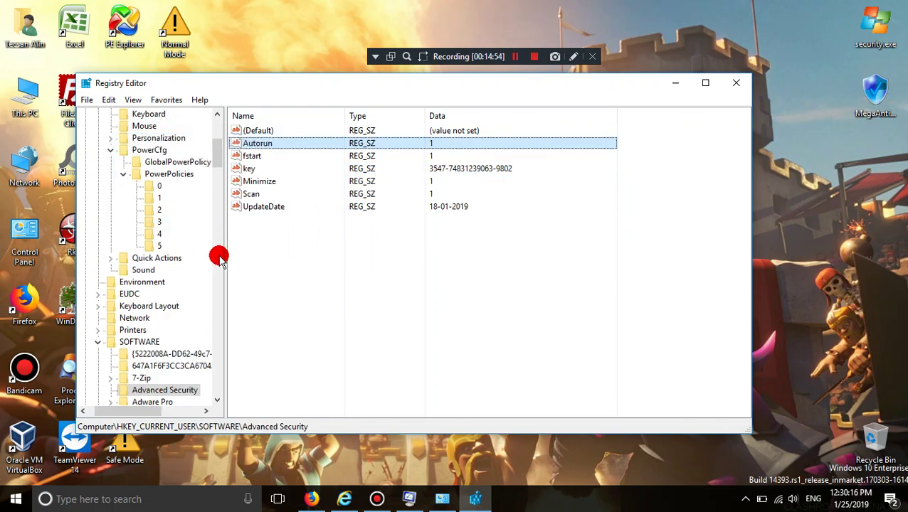
pyautogui.press('F3')
pyautogui.press('F3')
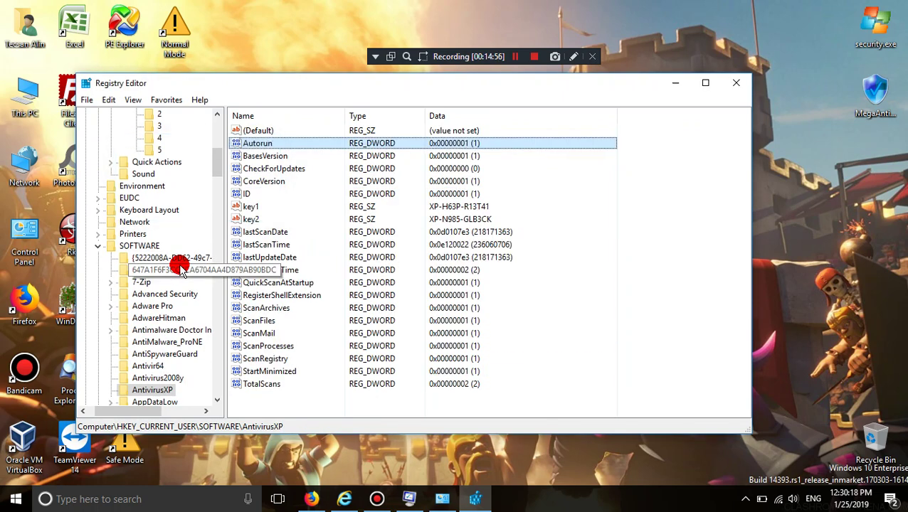
pyautogui.press('F3')
pyautogui.press('F3')
pyautogui.press('F3')
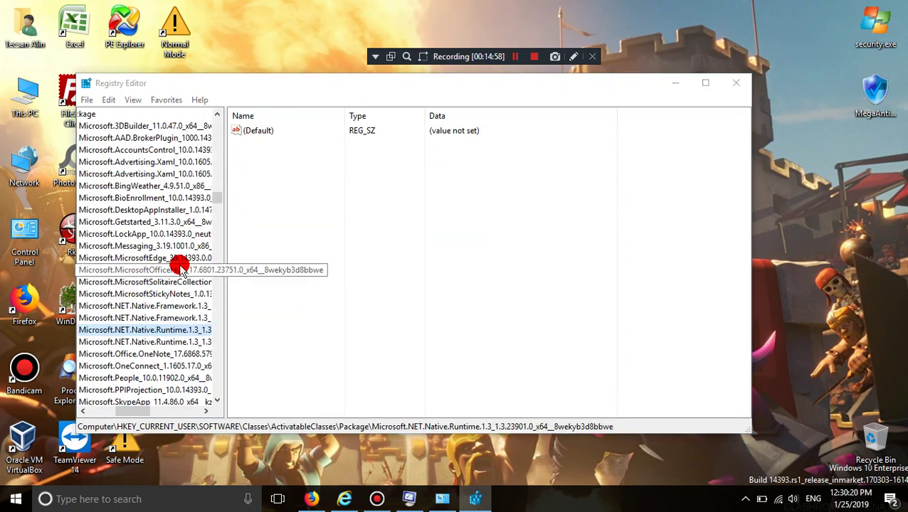
pyautogui.press('F3')
pyautogui.press('F3')
pyautogui.press('F3')
pyautogui.press('F3')
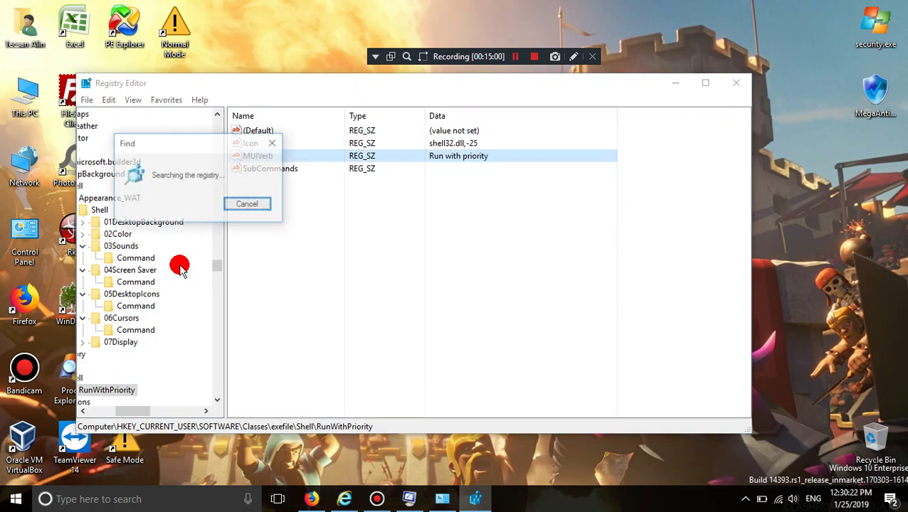
pyautogui.press('F3')
pyautogui.press('F3')
pyautogui.press('F3')
pyautogui.press('F3')
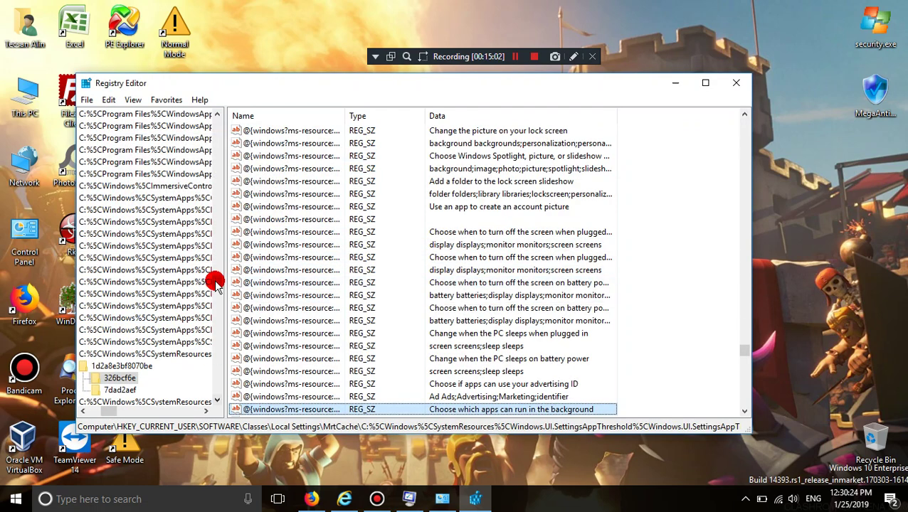
# Step: Go back to the upper HKEY_CURRENT_USER keys and repeat the "run" search through the first SOFTWARE keys
pyautogui.moveTo(214, 281); pyautogui.dragTo(187, 178)
pyautogui.click(101, 413)
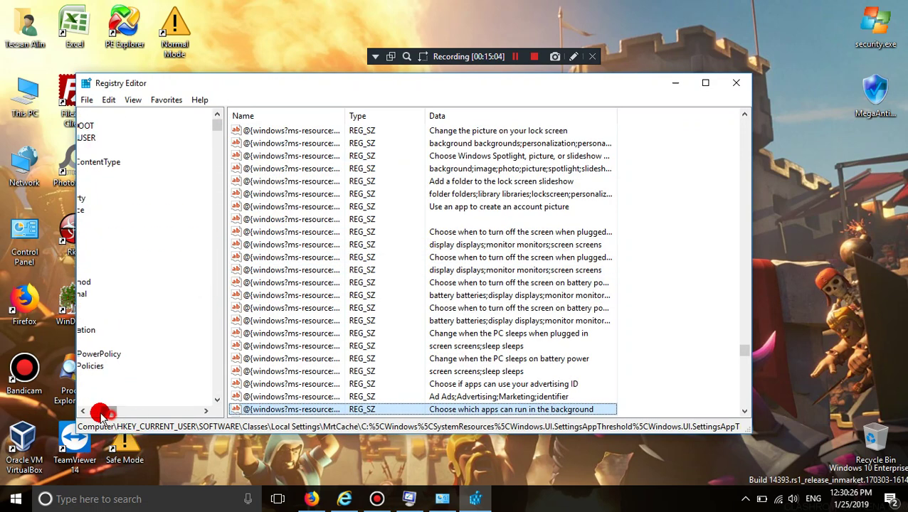
pyautogui.click(145, 311)
pyautogui.press('F3')
pyautogui.press('F3')
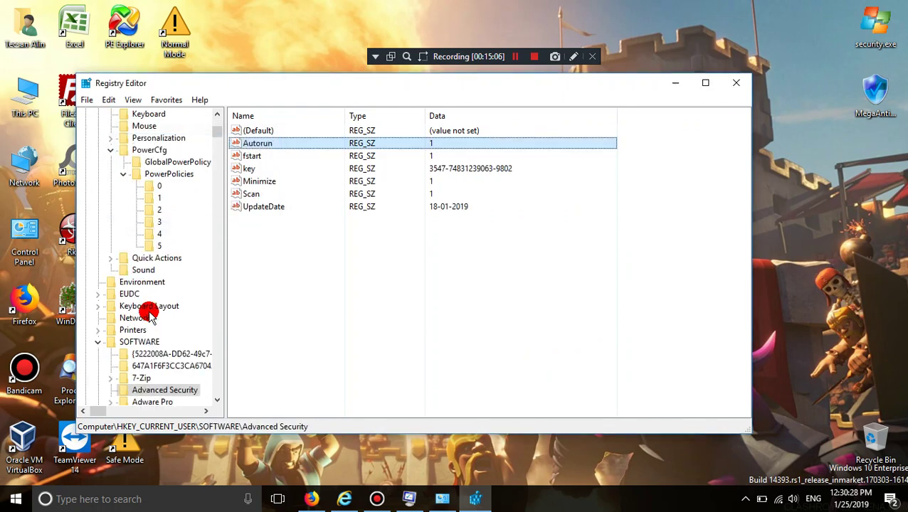
pyautogui.press('F3')
pyautogui.press('F3')
pyautogui.press('F3')
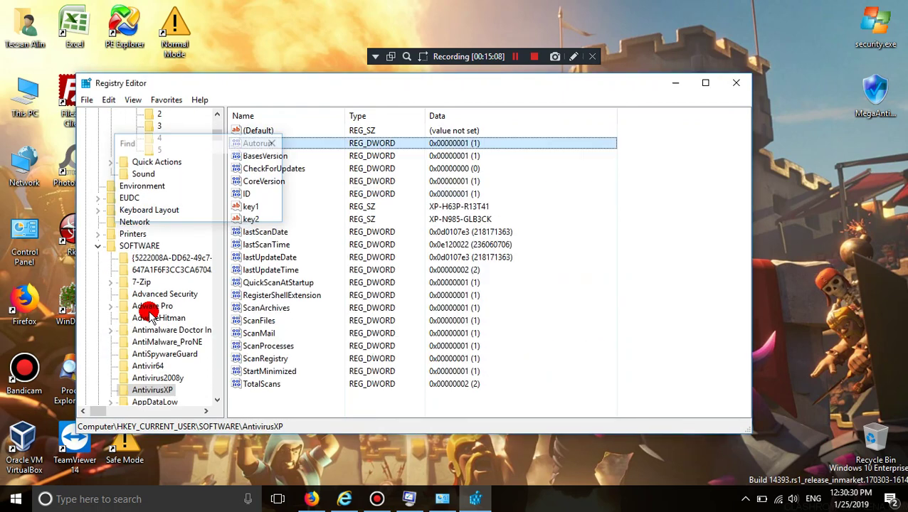
pyautogui.press('F3')
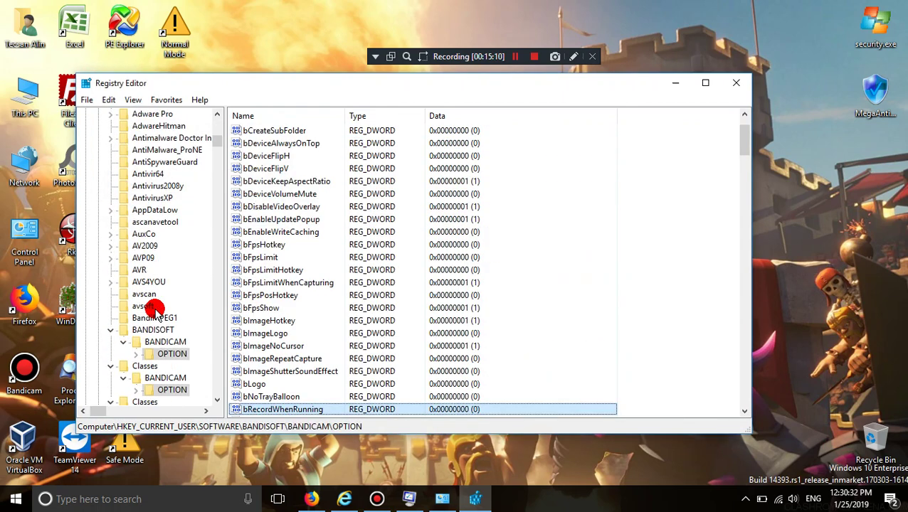
pyautogui.press('F3')
pyautogui.press('F3')
pyautogui.press('F3')
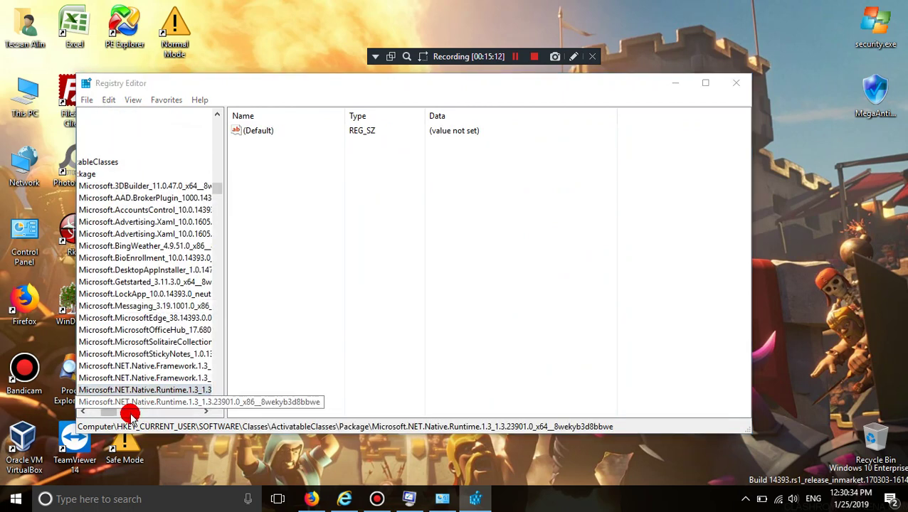
# Step: Continue the "run" search through HKEY_CURRENT_USER\SOFTWARE\Classes, checking each matching key and value
pyautogui.moveTo(114, 418); pyautogui.dragTo(91, 414)
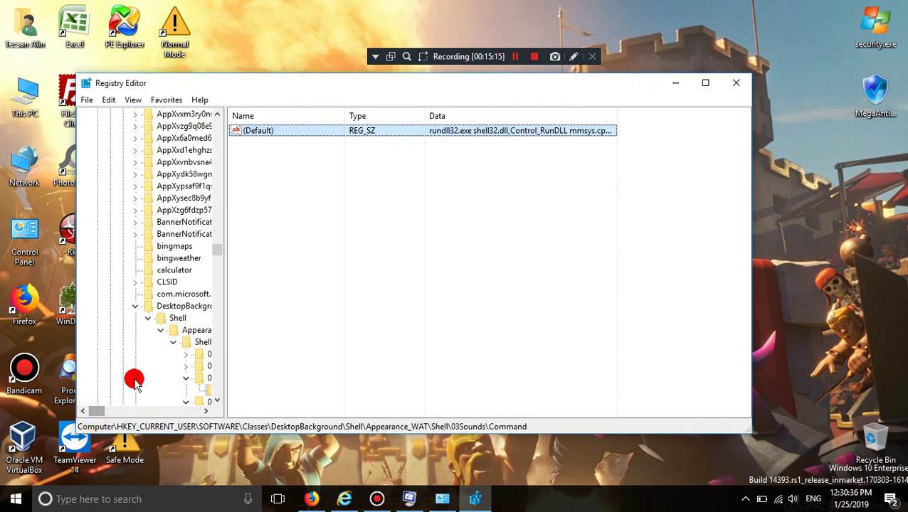
pyautogui.press('F3')
pyautogui.press('F3')
pyautogui.press('F3')
pyautogui.press('F3')
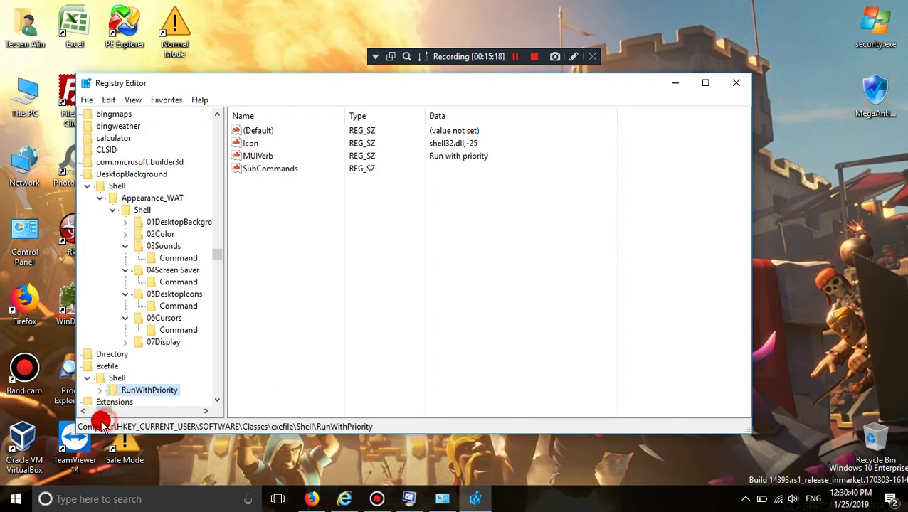
pyautogui.scroll(-2, 133, 364)
pyautogui.press('F3')
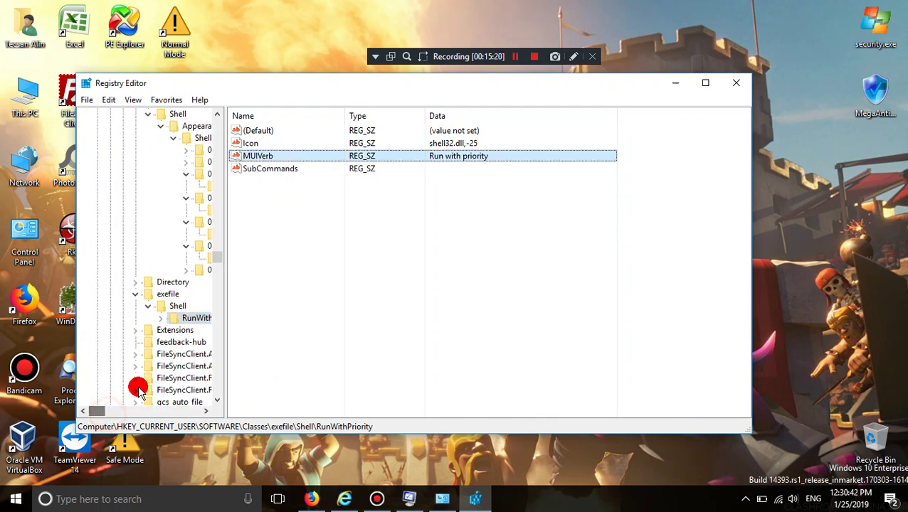
pyautogui.press('F3')
pyautogui.press('F3')
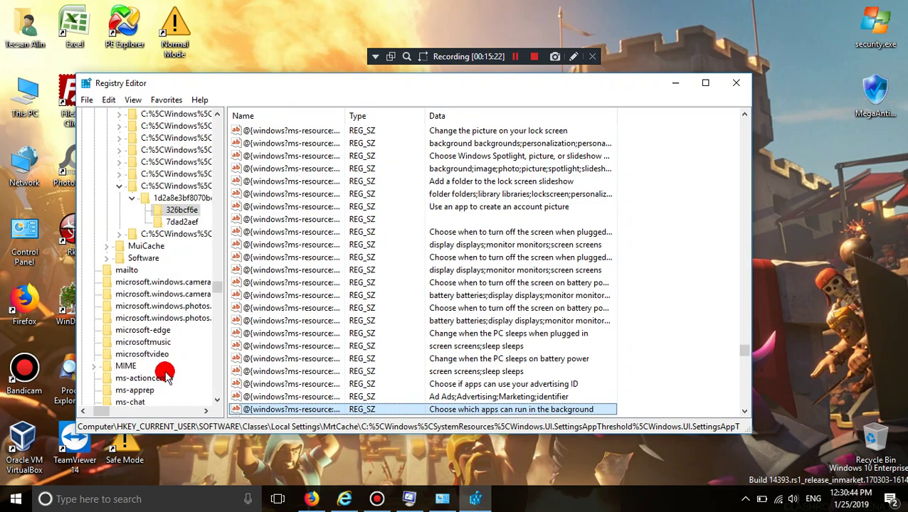
pyautogui.press('F3')
pyautogui.scroll(-2, 142, 347)
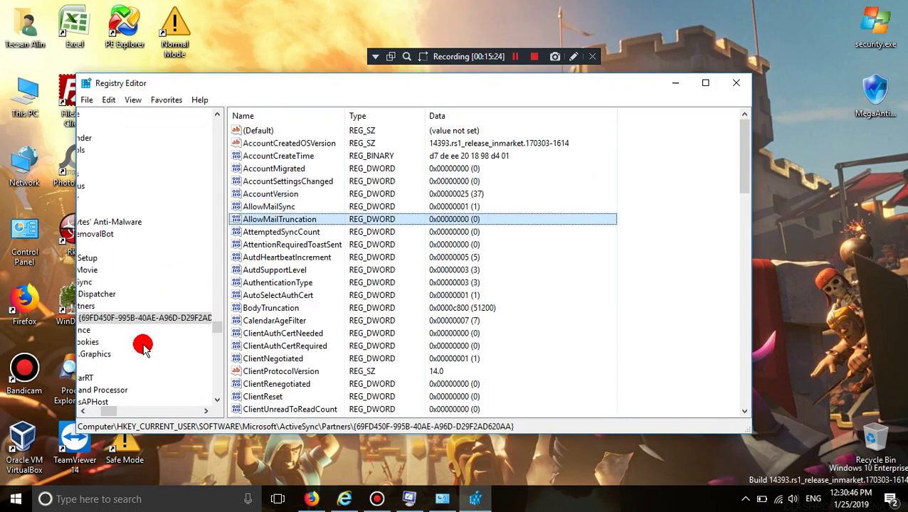
# Step: Examine the "run" matches under HKEY_CURRENT_USER\SOFTWARE\Microsoft, from ActiveSync through the Internet Explorer, MediaPlayer and Office keys
pyautogui.moveTo(113, 412); pyautogui.dragTo(152, 324)
pyautogui.press('F3')
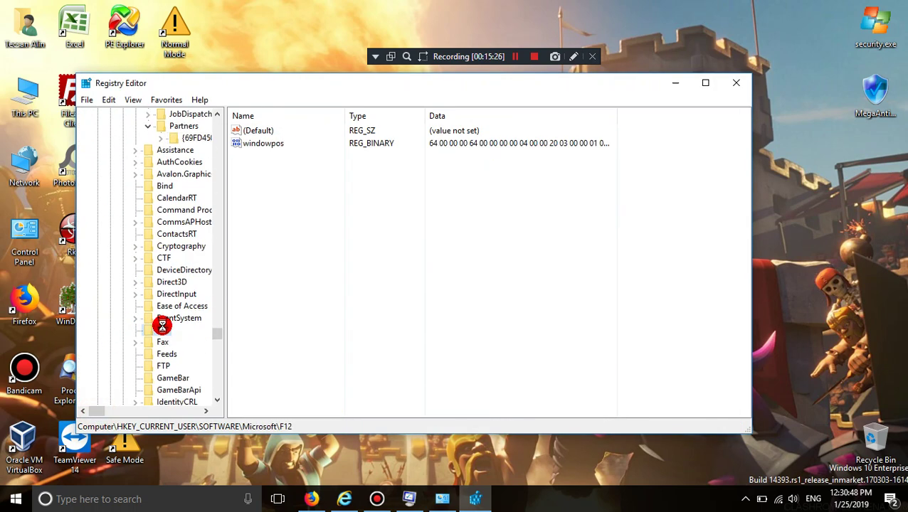
pyautogui.press('F3')
pyautogui.press('F3')
pyautogui.press('F3')
pyautogui.press('F3')
pyautogui.press('F3')
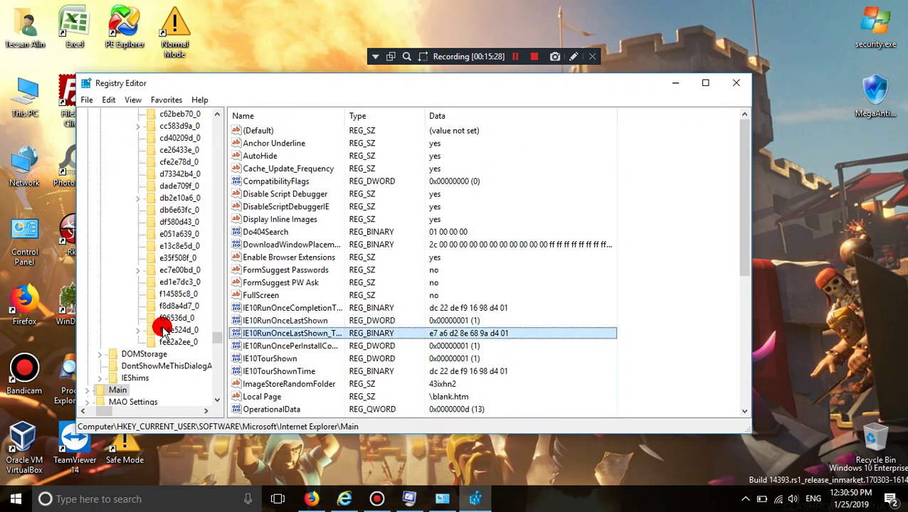
pyautogui.press('F3')
pyautogui.press('F3')
pyautogui.press('F3')
pyautogui.press('F3')
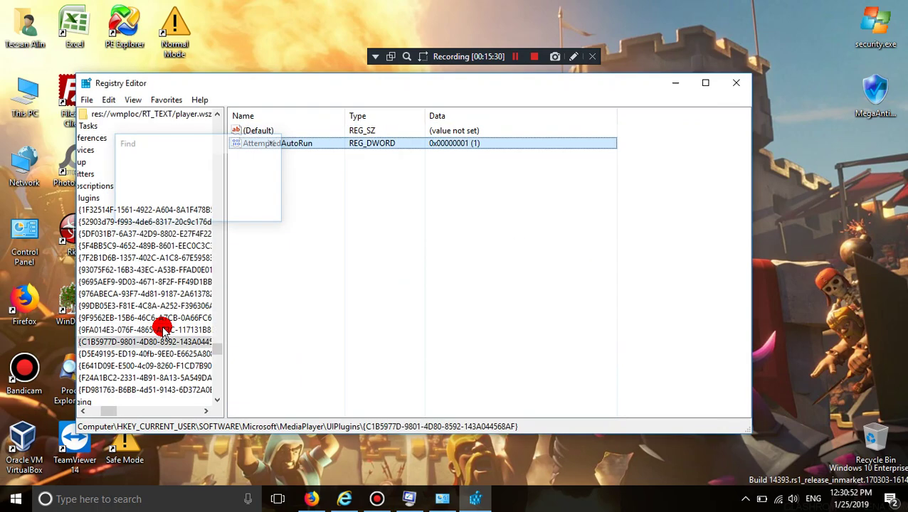
pyautogui.press('F3')
pyautogui.press('F3')
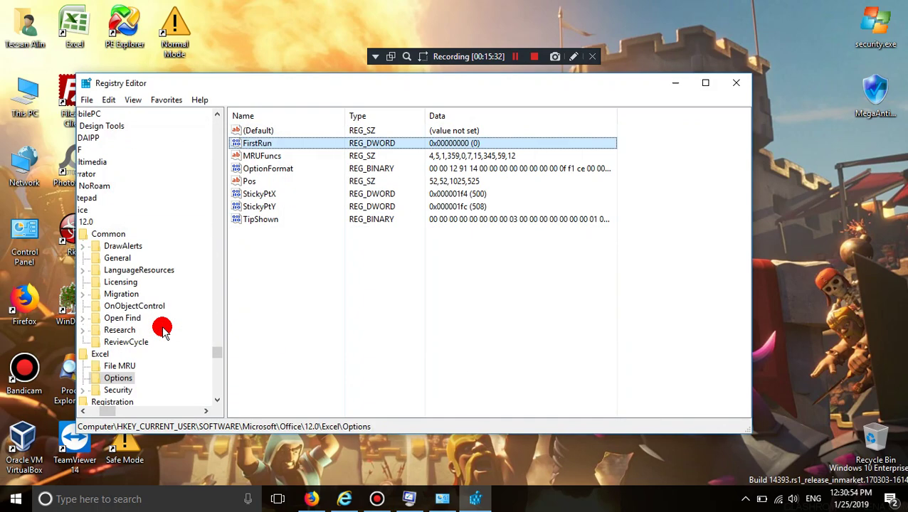
# Step: Check the next "run" matches among the remaining SOFTWARE\Microsoft keys, and close the Registry Editor
pyautogui.scroll(-6, 107, 398)
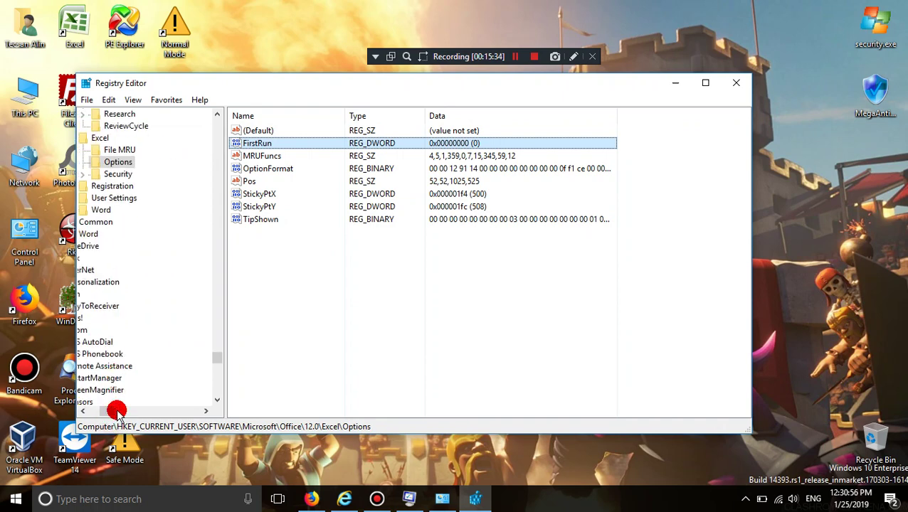
pyautogui.click(128, 342)
pyautogui.press('F3')
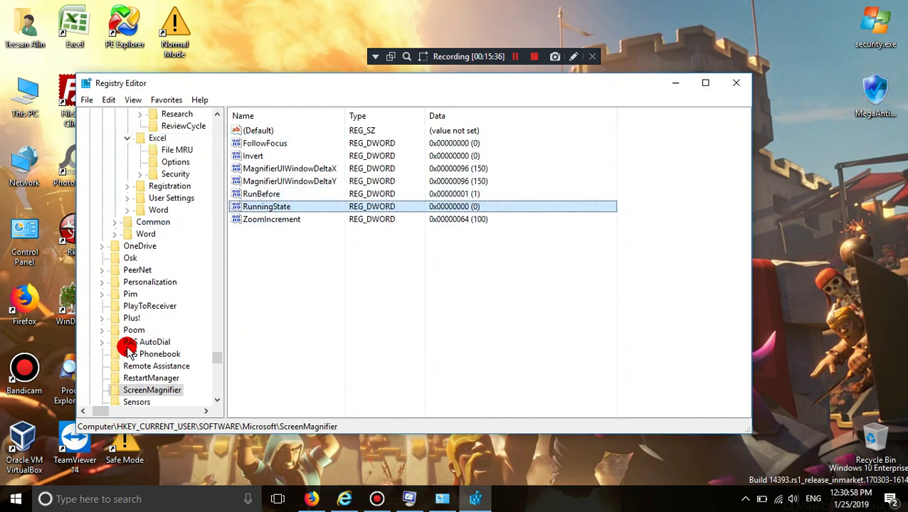
pyautogui.press('F3')
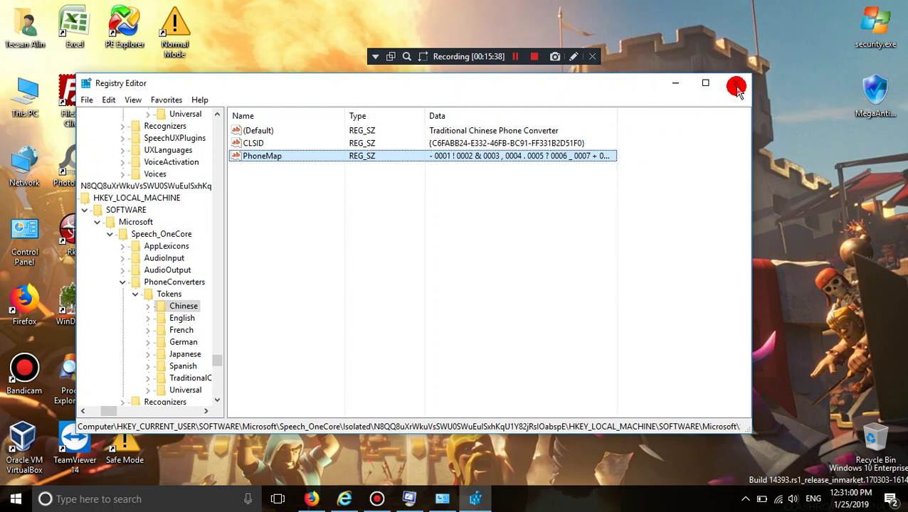
pyautogui.click(736, 83)
# Step: Select the addons startup item in System Configuration and widen the Location column to read its registry path
pyautogui.click(349, 293)
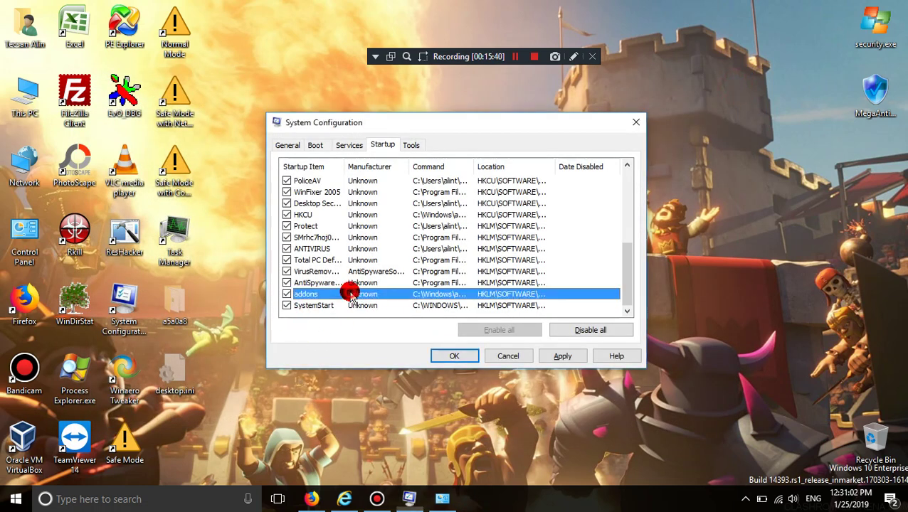
pyautogui.moveTo(553, 162); pyautogui.dragTo(574, 177)
pyautogui.scroll(-1, 416, 273)
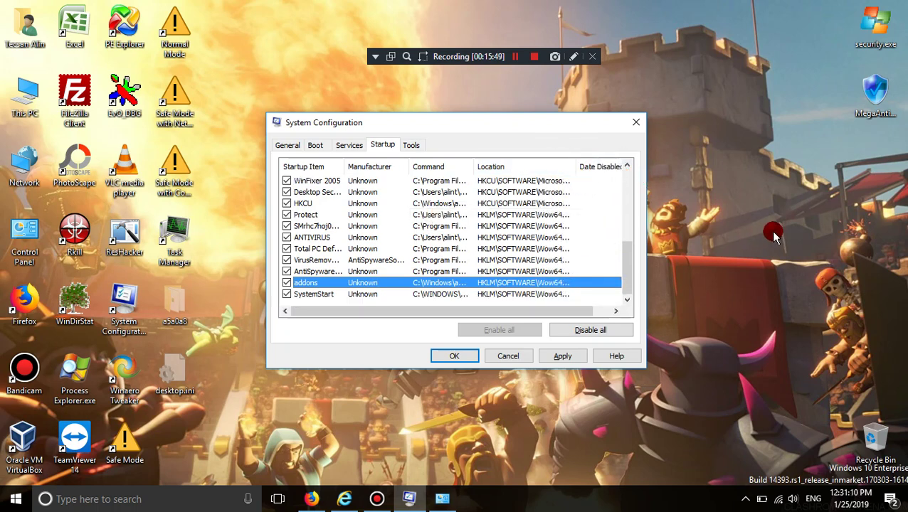
# Step: Reopen the Registry Editor and look through the keys under HKEY_CURRENT_USER\SOFTWARE
pyautogui.press('super+r')
pyautogui.press('Return')
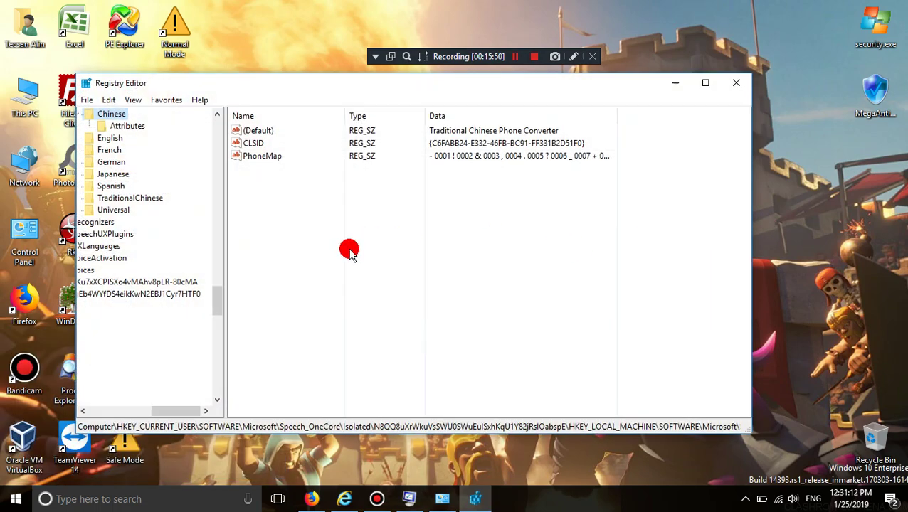
pyautogui.moveTo(158, 427); pyautogui.dragTo(96, 412)
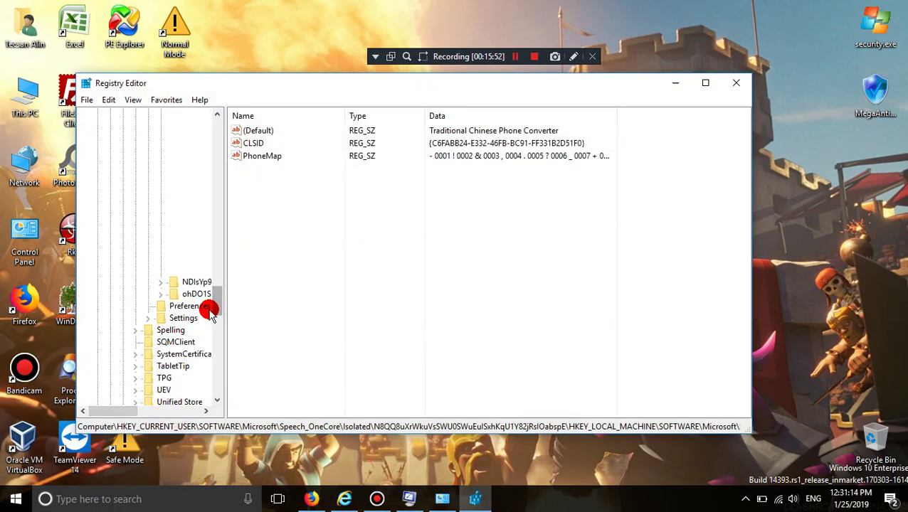
pyautogui.moveTo(219, 303); pyautogui.dragTo(229, 117)
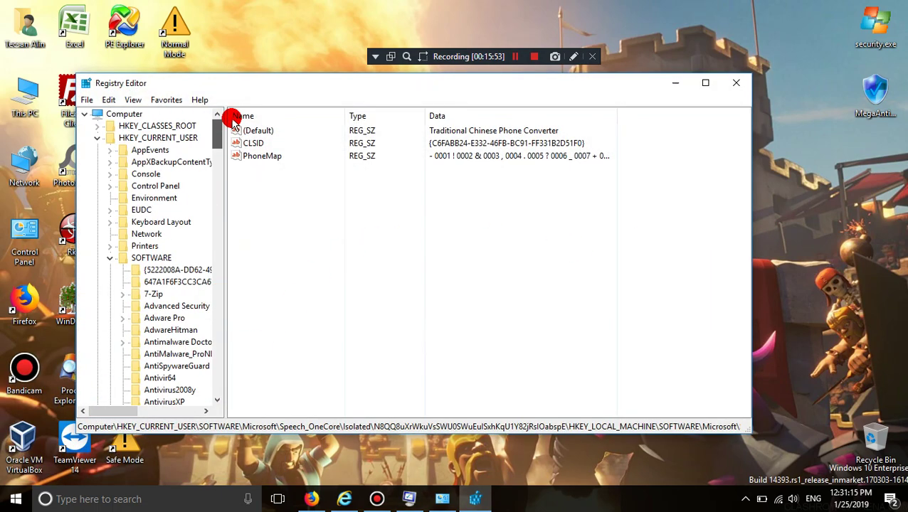
pyautogui.doubleClick(151, 258)
pyautogui.doubleClick(142, 257)
pyautogui.scroll(-7, 150, 263)
pyautogui.scroll(-5, 213, 205)
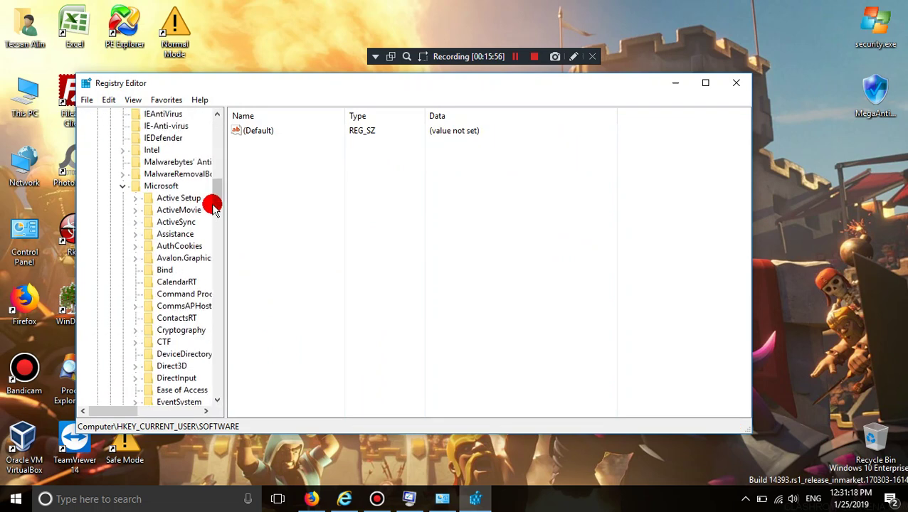
# Step: Collapse the Microsoft key and expand Wow6432Node\Microsoft down to Active Setup\Installed Components under HKEY_CURRENT_USER\SOFTWARE
pyautogui.doubleClick(171, 187)
pyautogui.moveTo(218, 279); pyautogui.dragTo(222, 366)
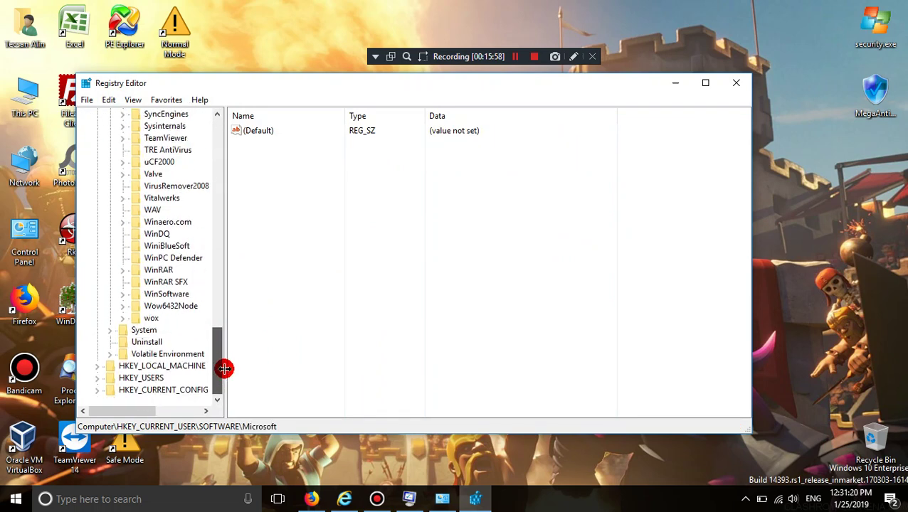
pyautogui.doubleClick(176, 308)
pyautogui.doubleClick(174, 318)
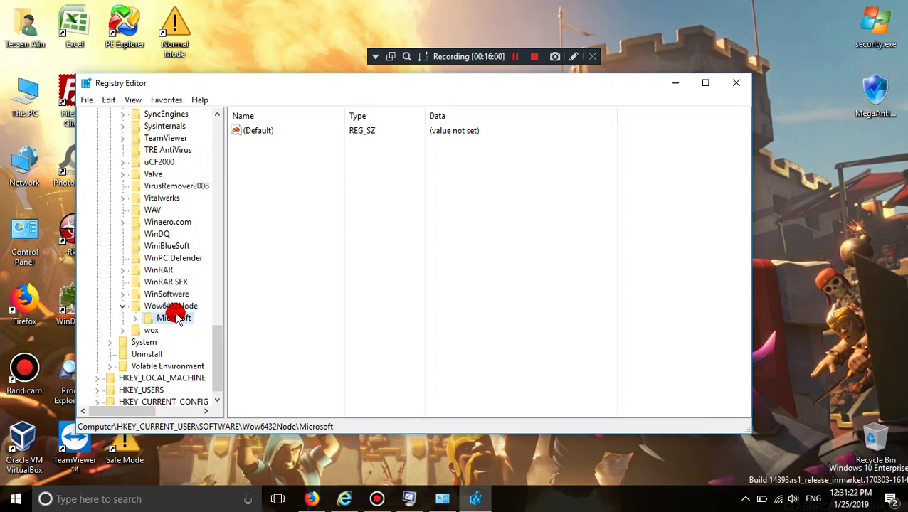
pyautogui.doubleClick(183, 334)
pyautogui.doubleClick(188, 343)
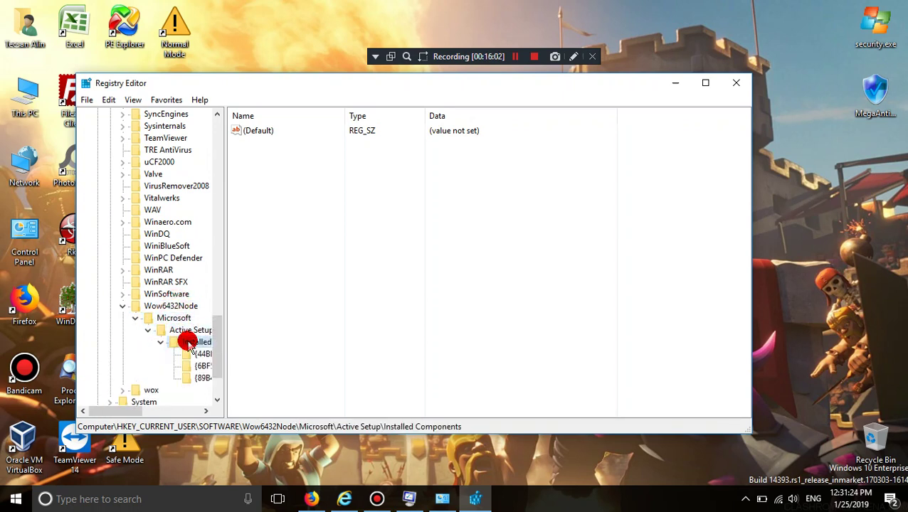
# Step: Look through the HKEY_CURRENT_USER\SOFTWARE\Microsoft subkeys again, and close the Registry Editor
pyautogui.moveTo(220, 343); pyautogui.dragTo(159, 239)
pyautogui.doubleClick(160, 234)
pyautogui.scroll(-6, 209, 237)
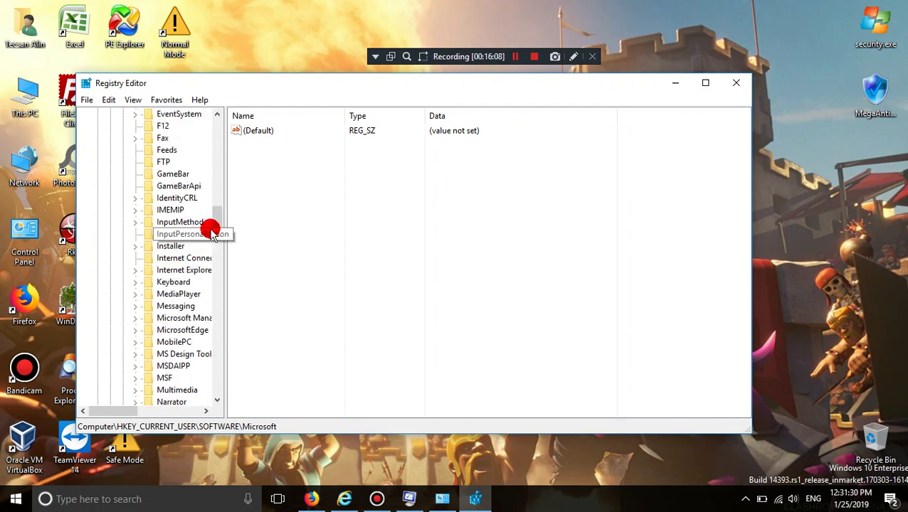
pyautogui.moveTo(217, 229); pyautogui.dragTo(224, 409)
pyautogui.click(734, 91)
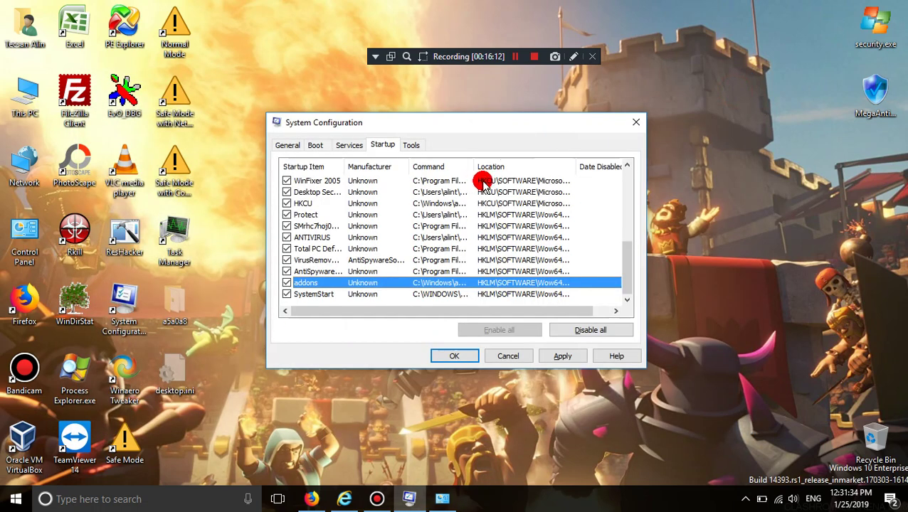
# Step: Disable the addons entry in the System Configuration startup list
pyautogui.scroll(3, 491, 219)
pyautogui.scroll(-3, 491, 220)
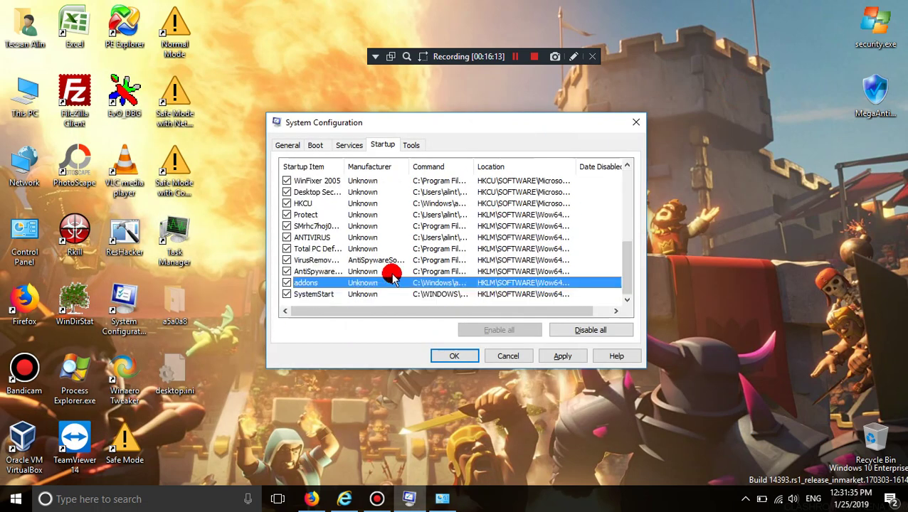
pyautogui.click(287, 283)
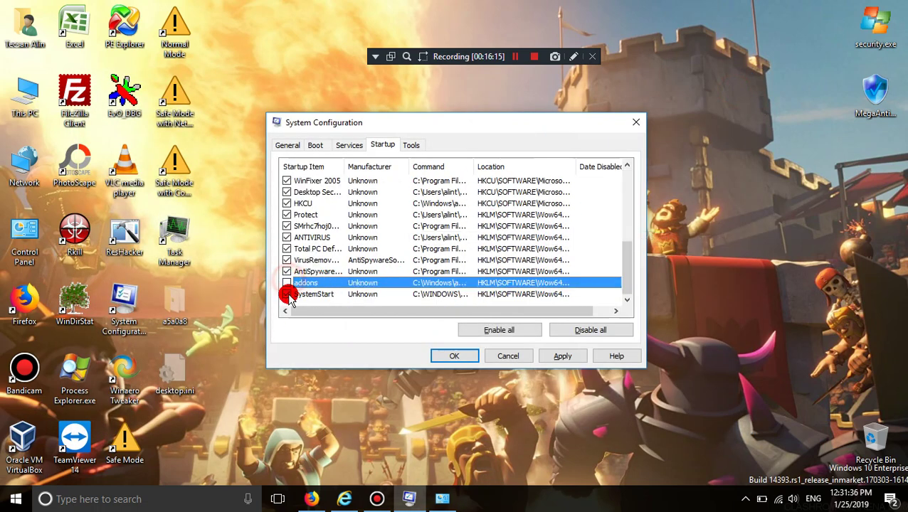
# Step: Apply the startup changes in System Configuration and exit without restarting the computer
pyautogui.click(557, 355)
pyautogui.click(470, 359)
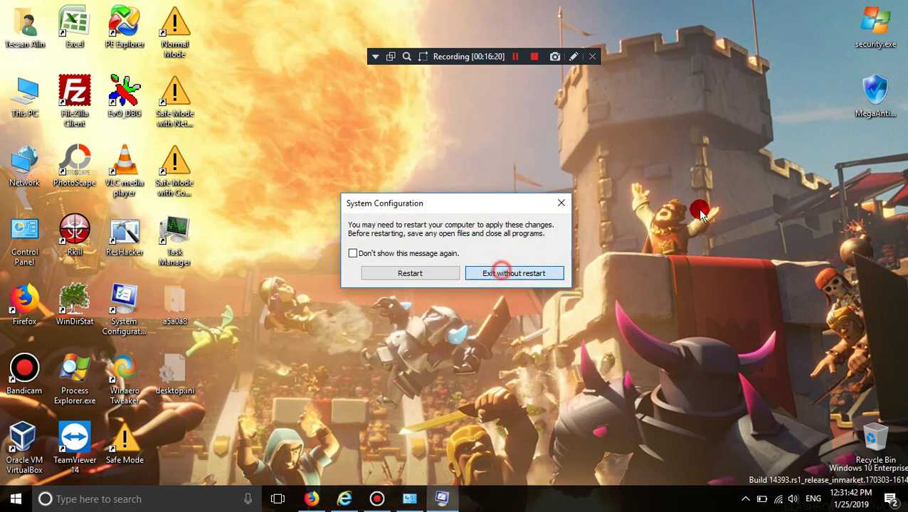
pyautogui.click(500, 269)
pyautogui.click(491, 318)
# Step: Move the MegaAntivirus2012.exe icon away from security.exe to an open area of the desktop
pyautogui.moveTo(879, 96); pyautogui.dragTo(730, 168)
pyautogui.click(576, 261)
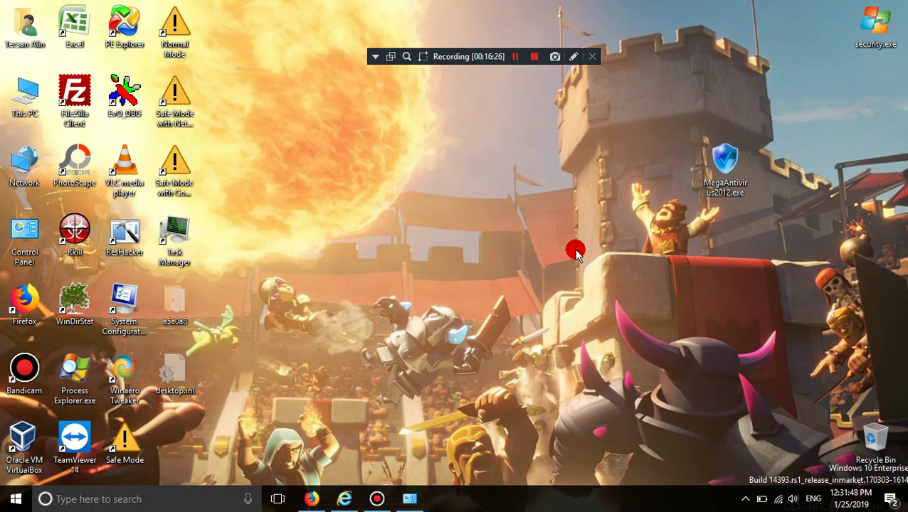
pyautogui.moveTo(725, 160); pyautogui.dragTo(737, 186)
pyautogui.click(642, 245)
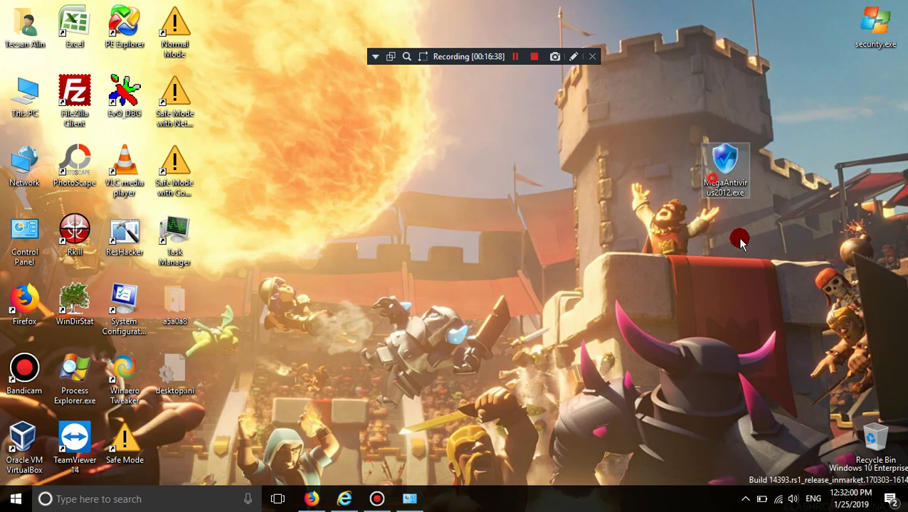
# Step: Move MegaAntivirus2012.exe to the Recycle Bin and empty the bin to delete it permanently
pyautogui.moveTo(725, 162); pyautogui.dragTo(877, 425)
pyautogui.rightClick(877, 425)
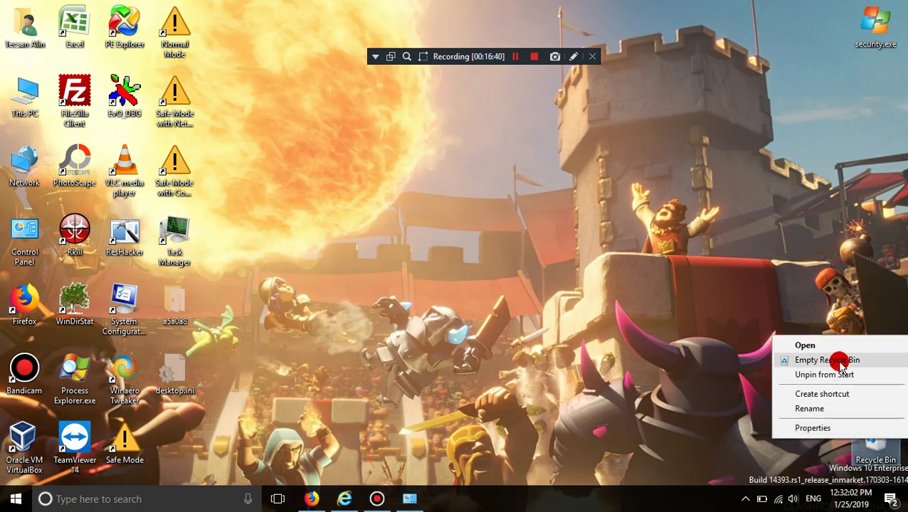
pyautogui.click(836, 302)
pyautogui.click(501, 305)
pyautogui.click(496, 319)
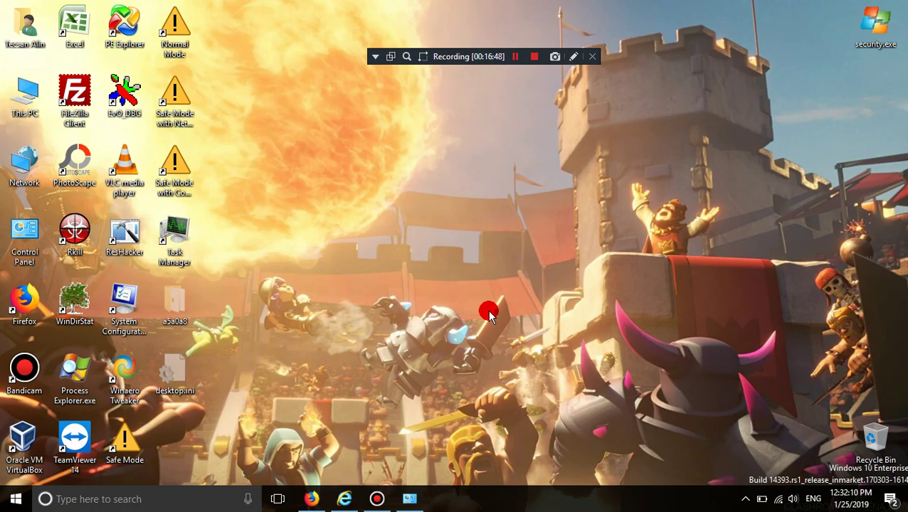
# Step: Open This PC to view its folders and drives, and close the window
pyautogui.doubleClick(15, 84)
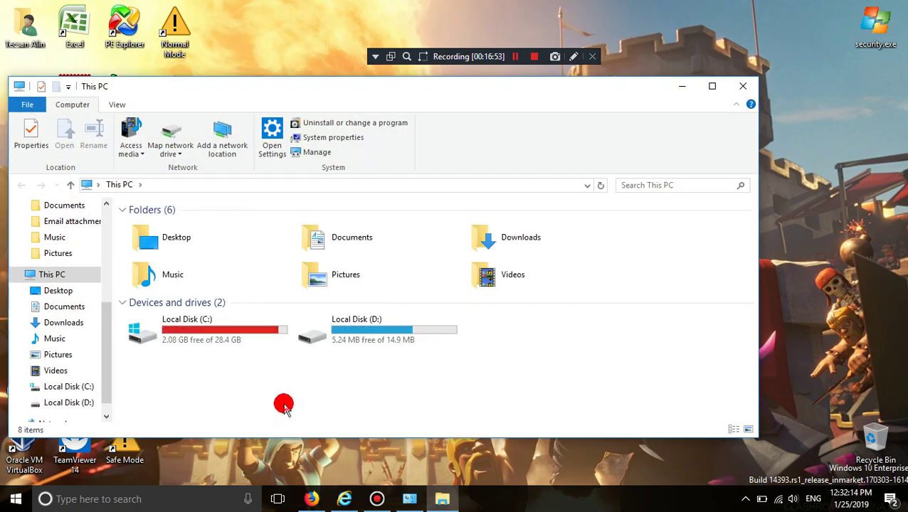
pyautogui.click(744, 86)
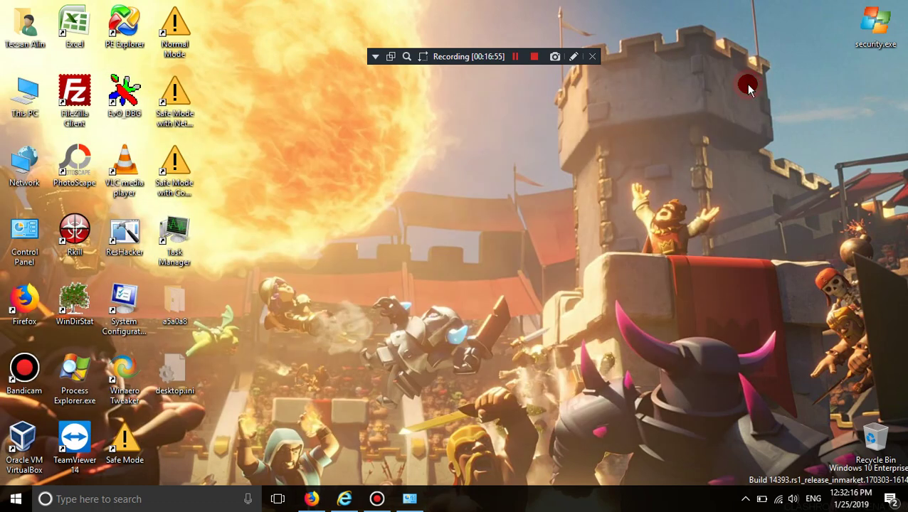